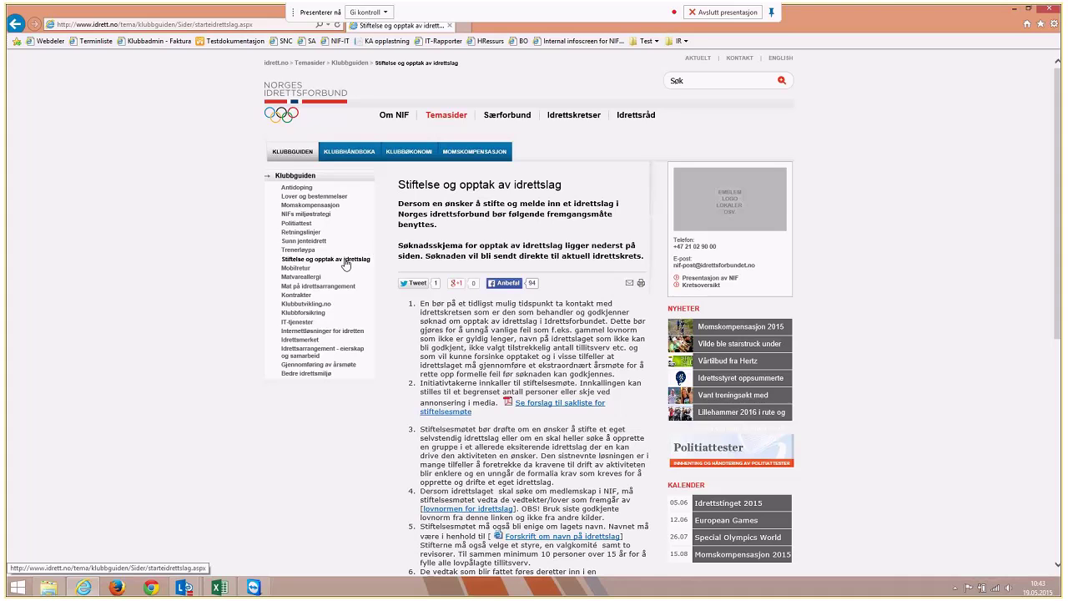
# Scroll down the Klubbguiden article and follow the 'Søknadsskjema for opptak av idrettslag' link
pyautogui.scroll(-1, 448, 347)
pyautogui.scroll(-3, 448, 347)
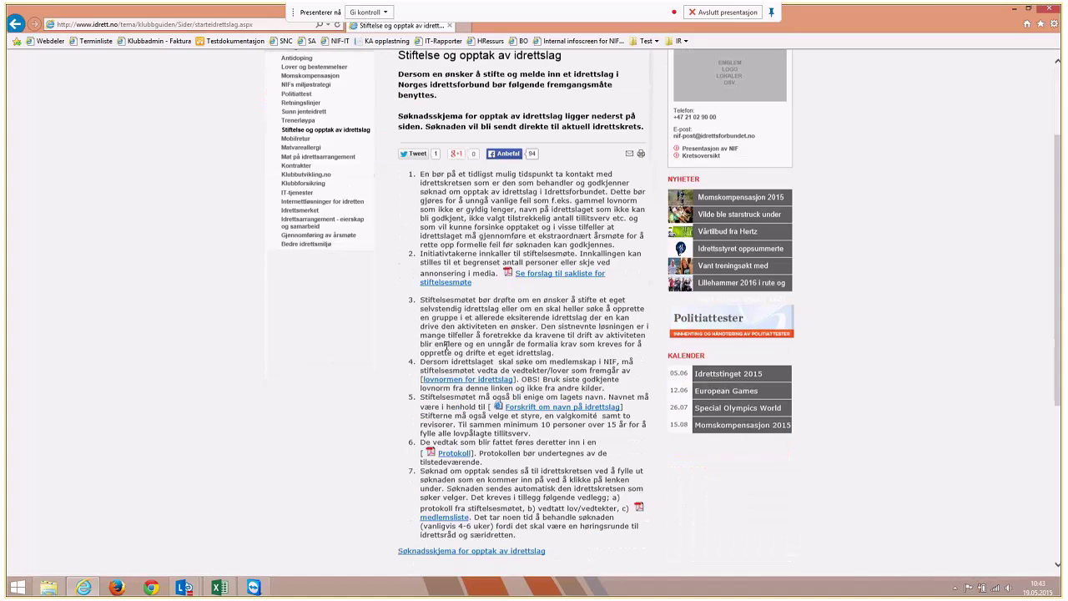
pyautogui.scroll(-1, 504, 531)
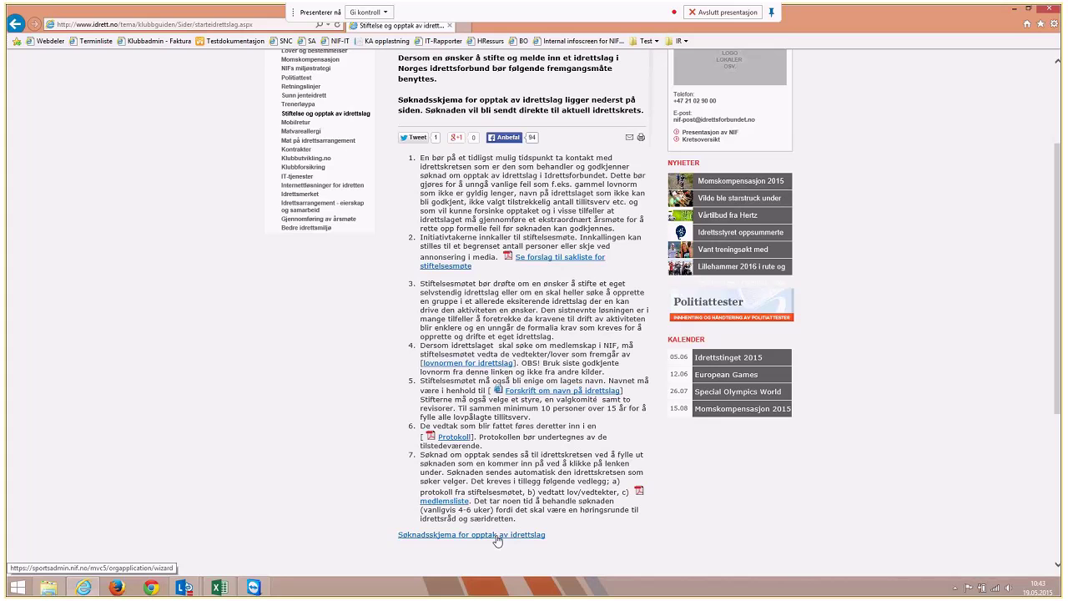
pyautogui.click(497, 539)
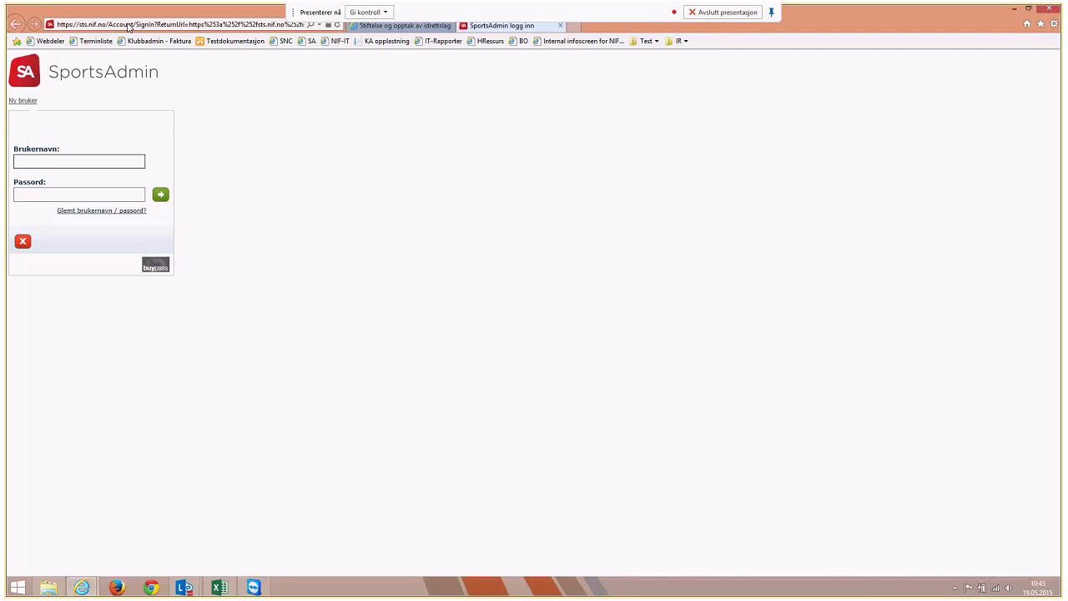
# Load the orgapplication/wizard address on sapst.nif.no and start a new user registration with 'Ny bruker'
pyautogui.click(127, 28)
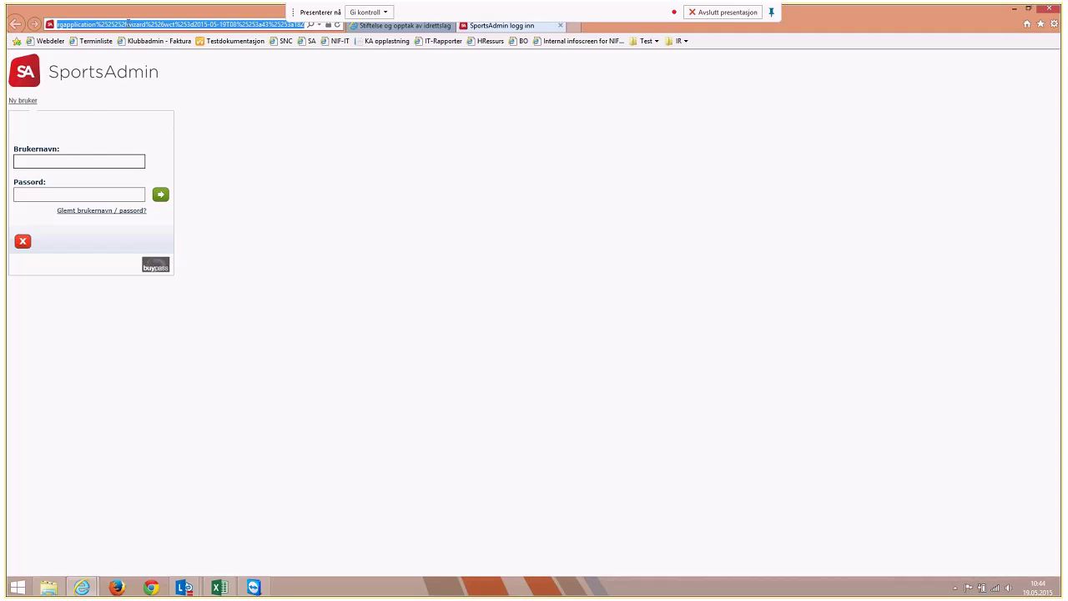
pyautogui.write('sapst.nif.no/')
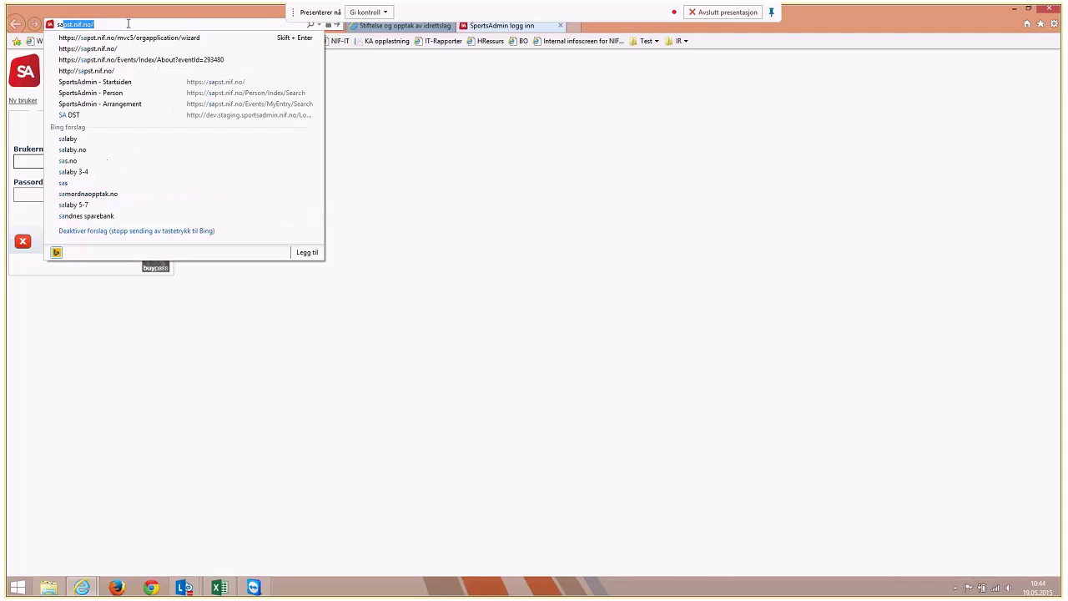
pyautogui.press('Down')
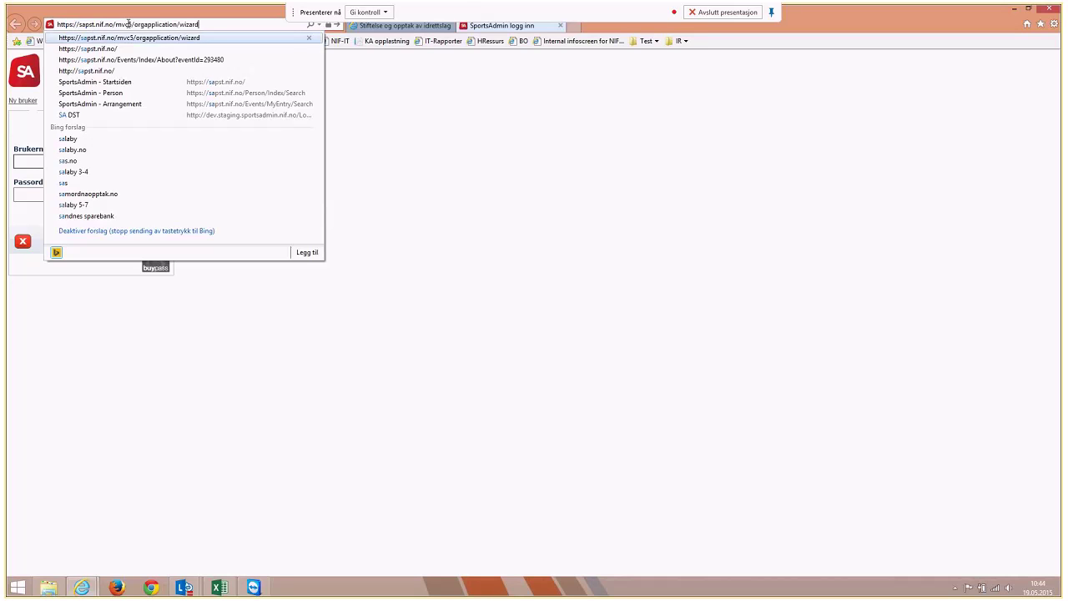
pyautogui.press('Return')
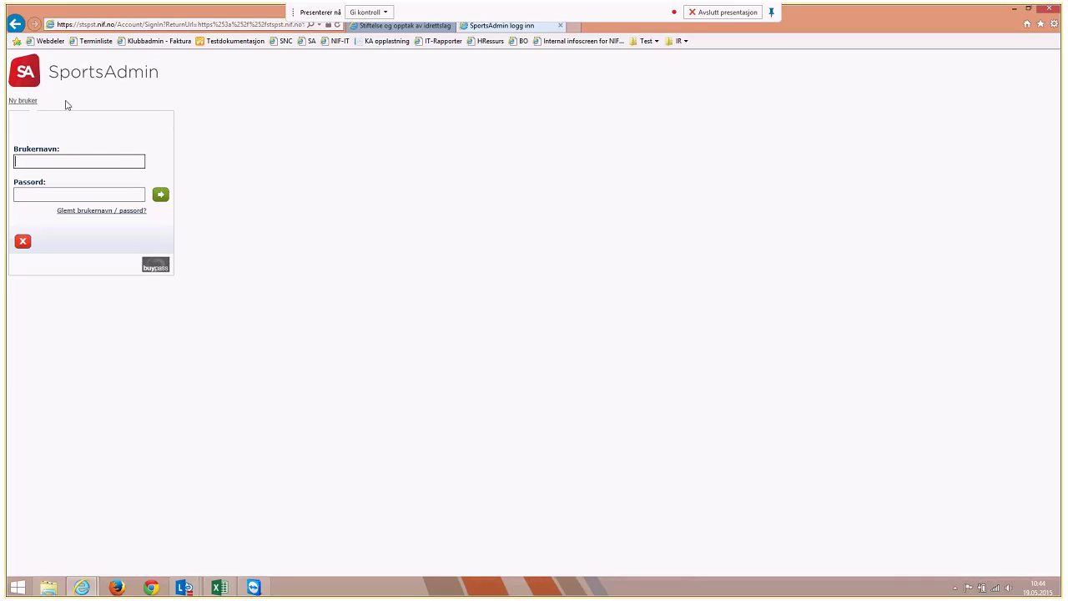
pyautogui.click(31, 101)
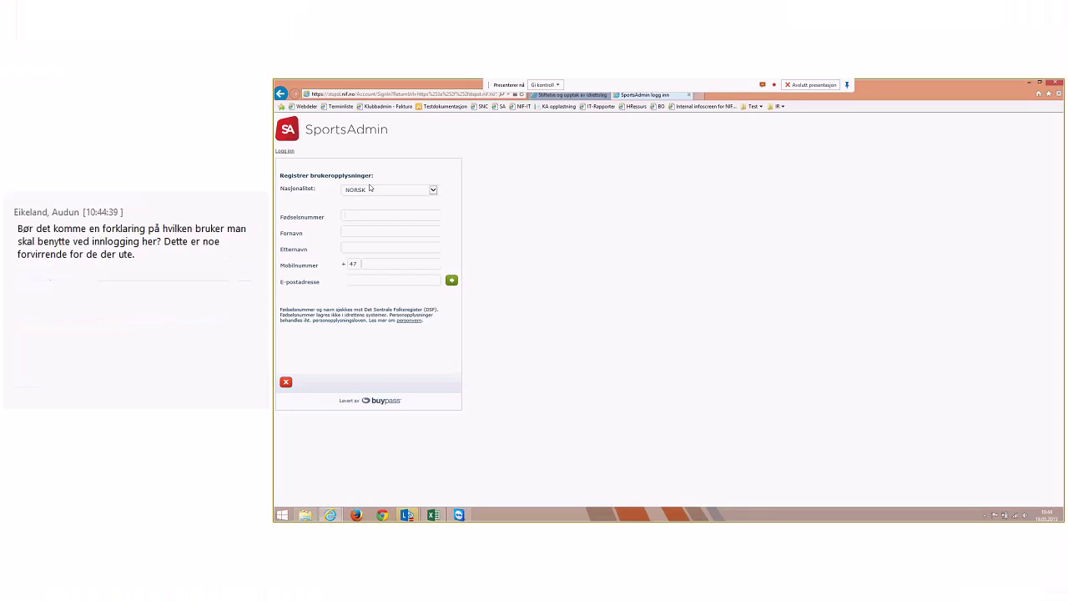
# Set nationality to ANNEN, enter the birth date, and choose gender Kvinne
pyautogui.click(369, 189)
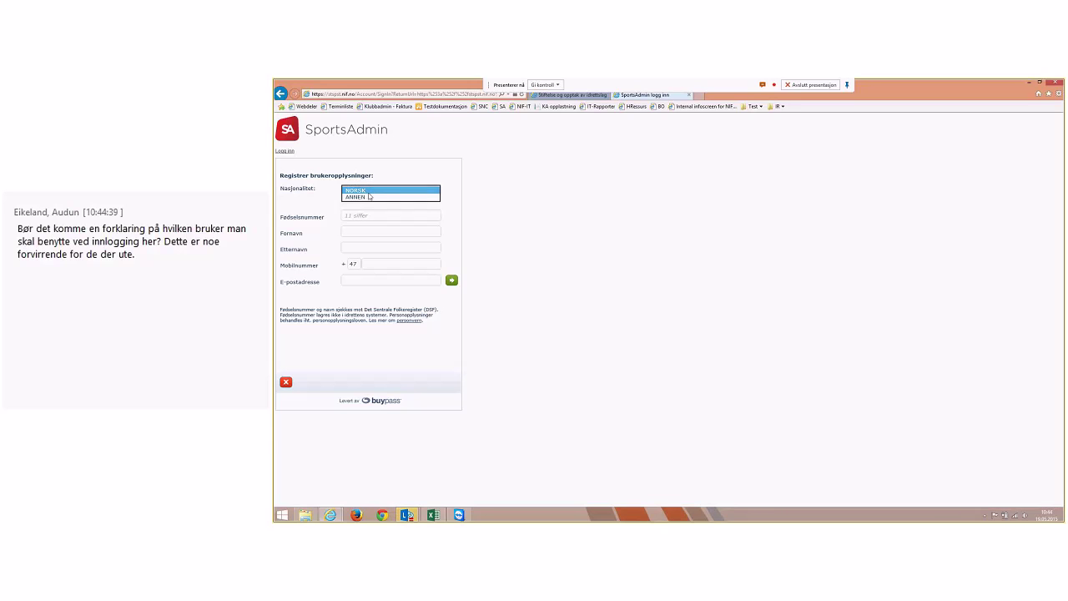
pyautogui.click(367, 197)
pyautogui.click(368, 197)
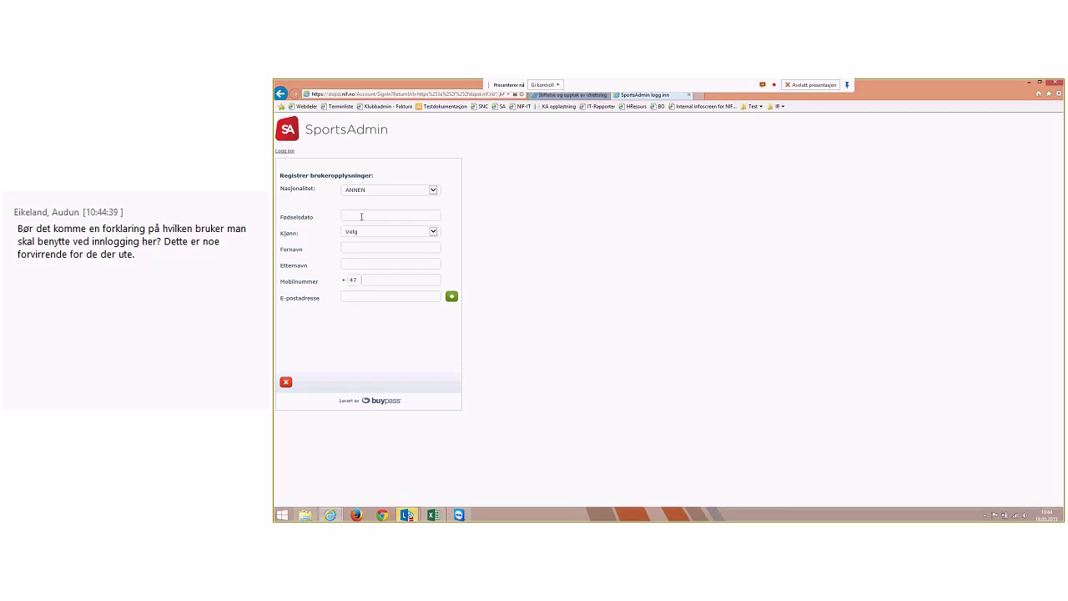
pyautogui.write('260583')
pyautogui.press('Tab')
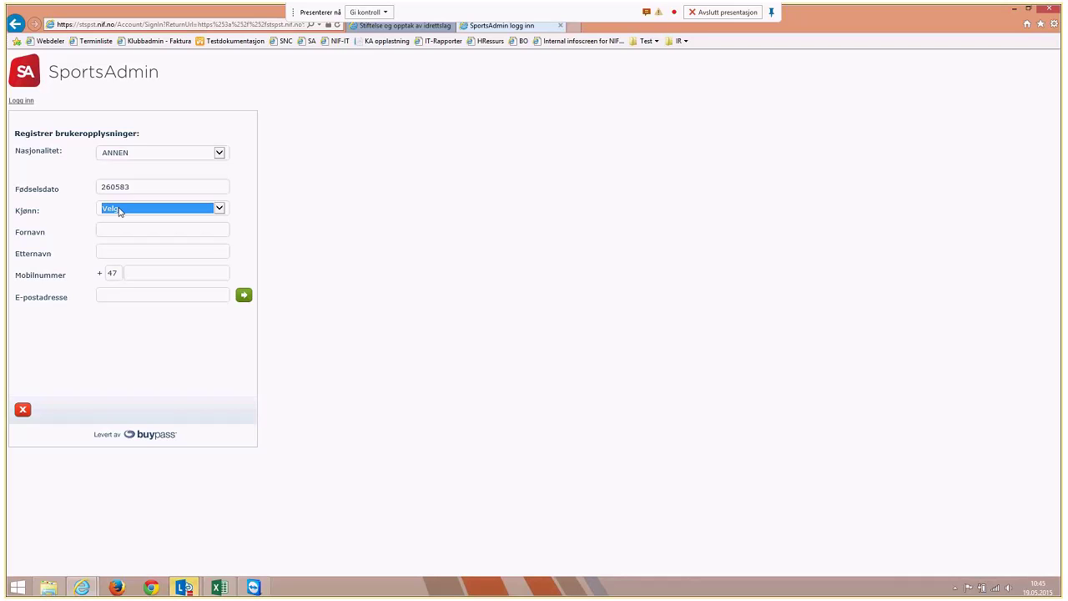
pyautogui.click(120, 212)
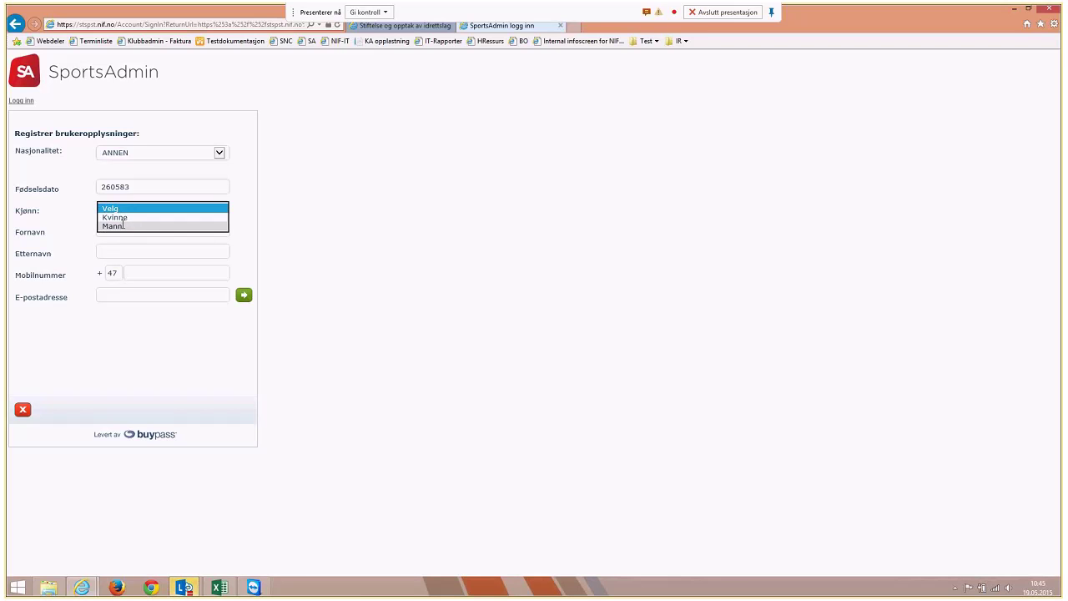
pyautogui.click(122, 217)
# Enter the name 'Klubbsøknad Test', the mobile number and e-mail address, then submit
pyautogui.click(123, 227)
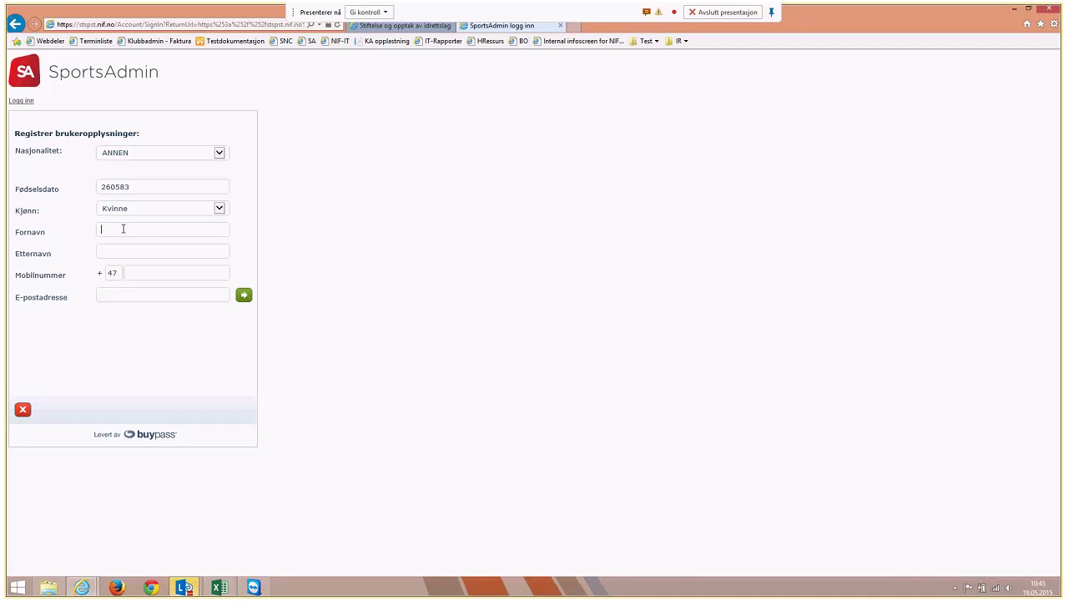
pyautogui.write('Klubbsøknad')
pyautogui.press('Tab')
pyautogui.write('Test')
pyautogui.click(155, 267)
pyautogui.write('41900910')
pyautogui.press('Tab')
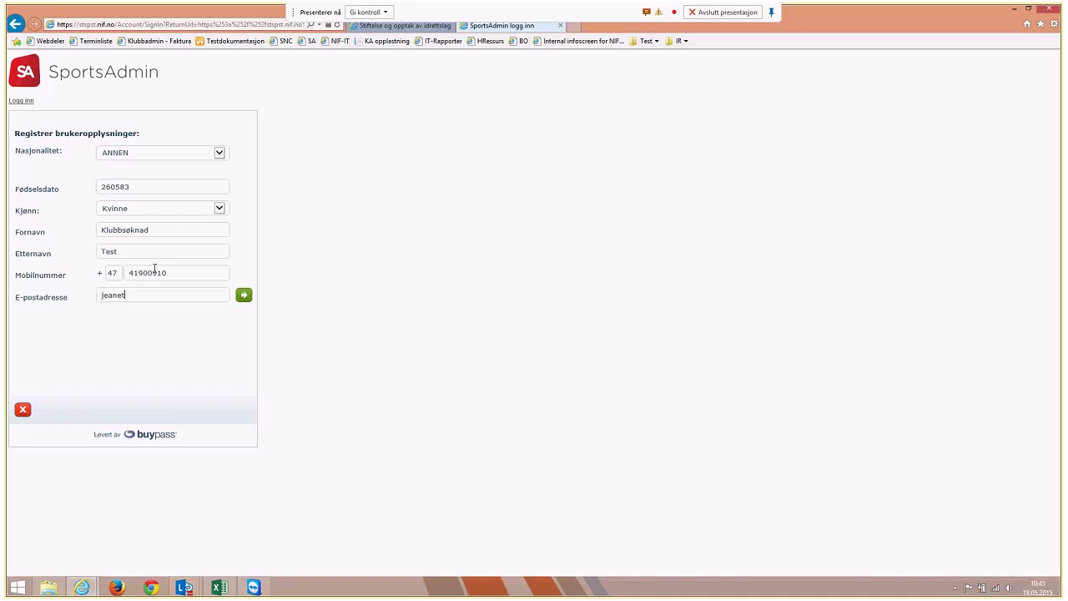
pyautogui.click(247, 298)
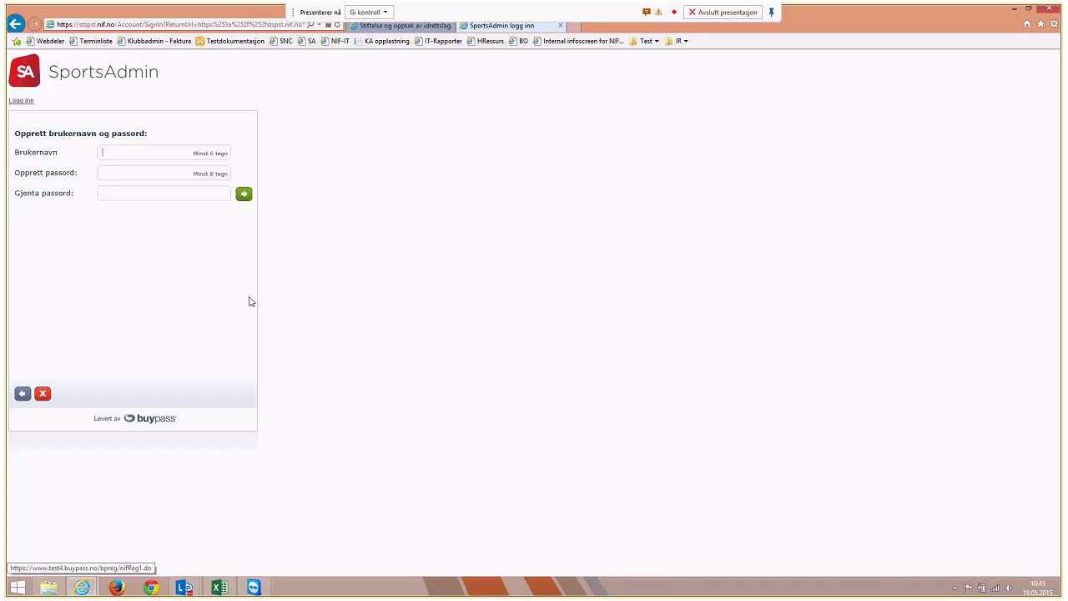
# Create username 'klubbsøknad' with a password, then confirm using the SMS one-time code
pyautogui.write('klubbsøknad')
pyautogui.press('Tab')
pyautogui.write('**********')
pyautogui.press('Tab')
pyautogui.write('*********')
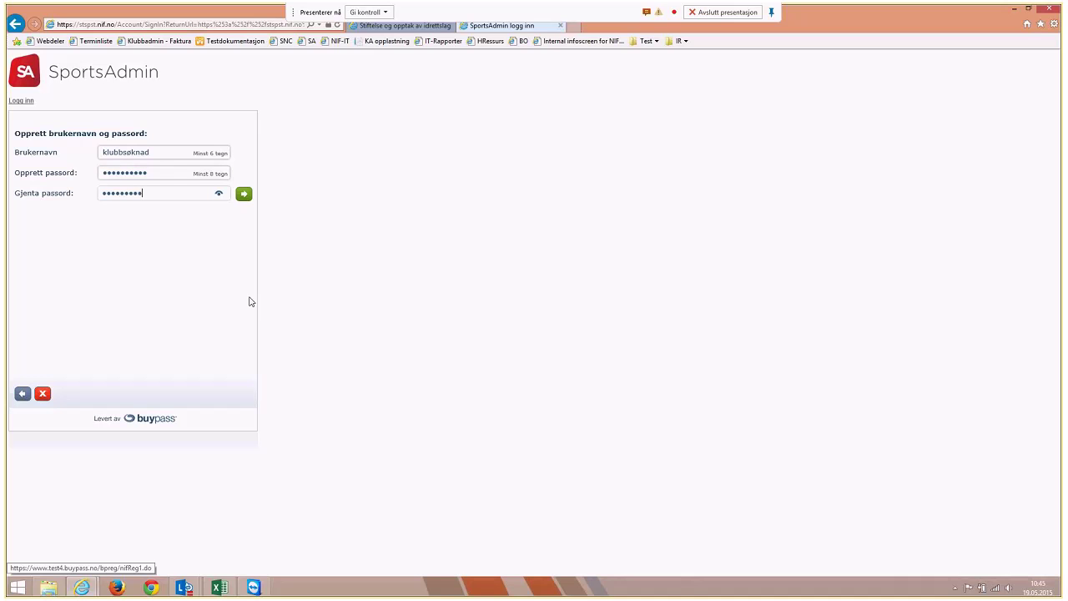
pyautogui.press('Return')
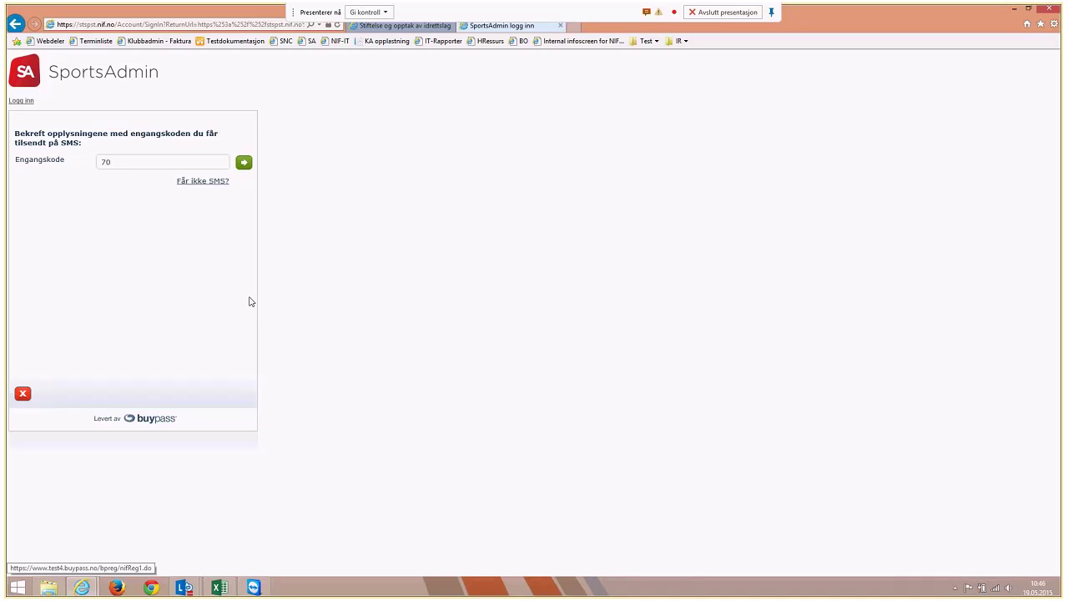
pyautogui.write('52')
pyautogui.click(243, 163)
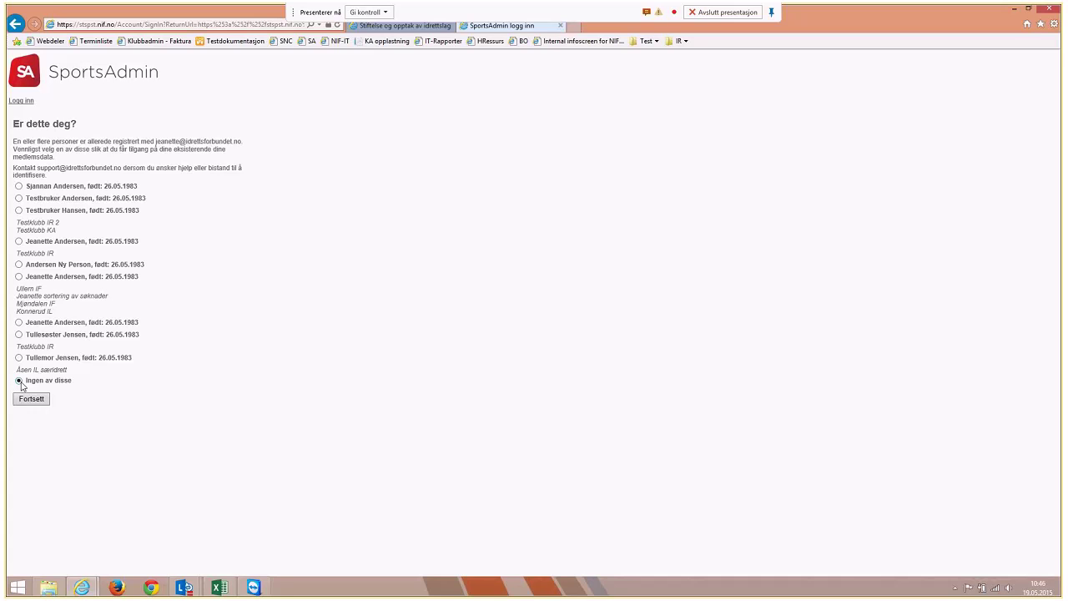
# Confirm none of the listed persons matches ('Ingen av disse') and continue
pyautogui.click(31, 398)
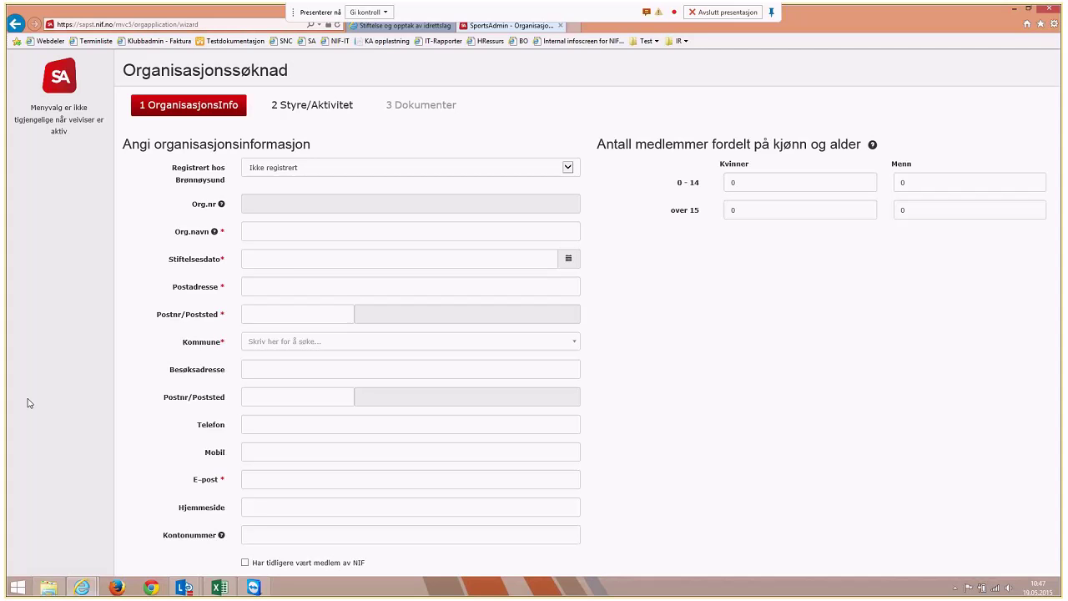
pyautogui.click(397, 28)
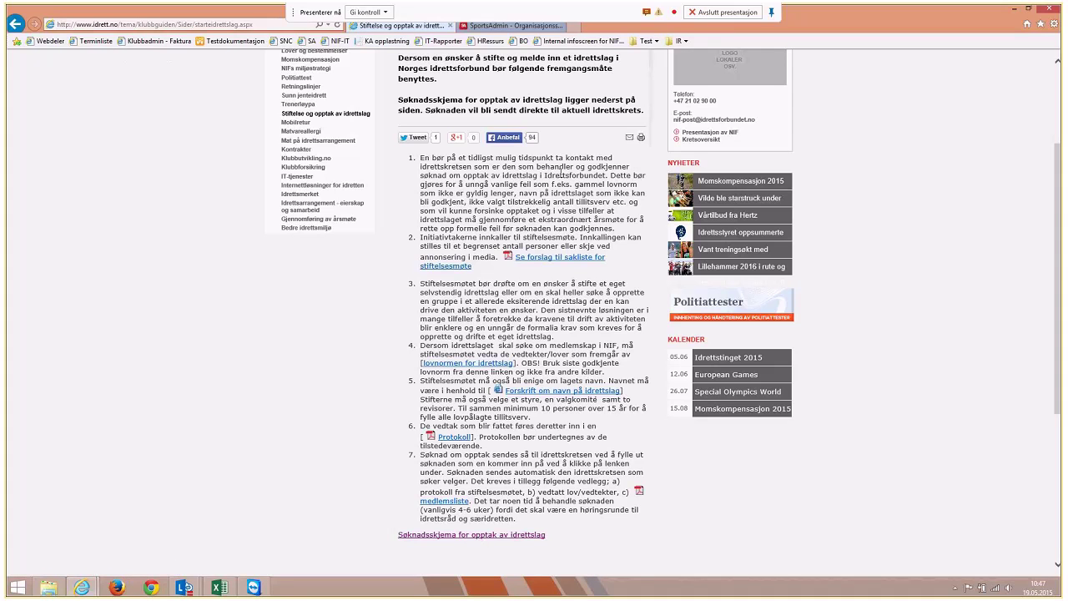
pyautogui.click(524, 26)
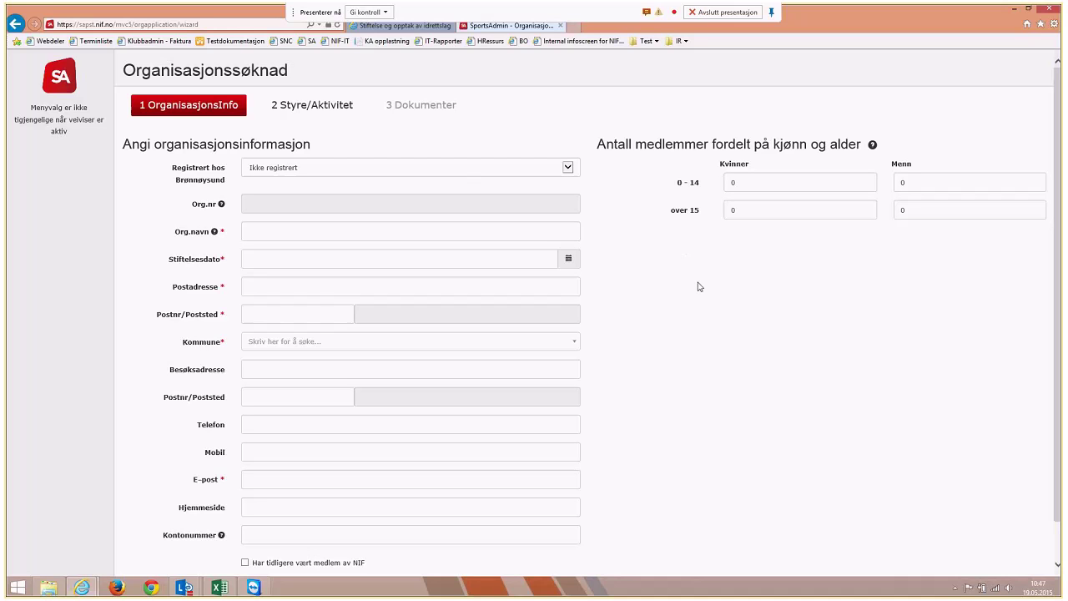
pyautogui.click(444, 171)
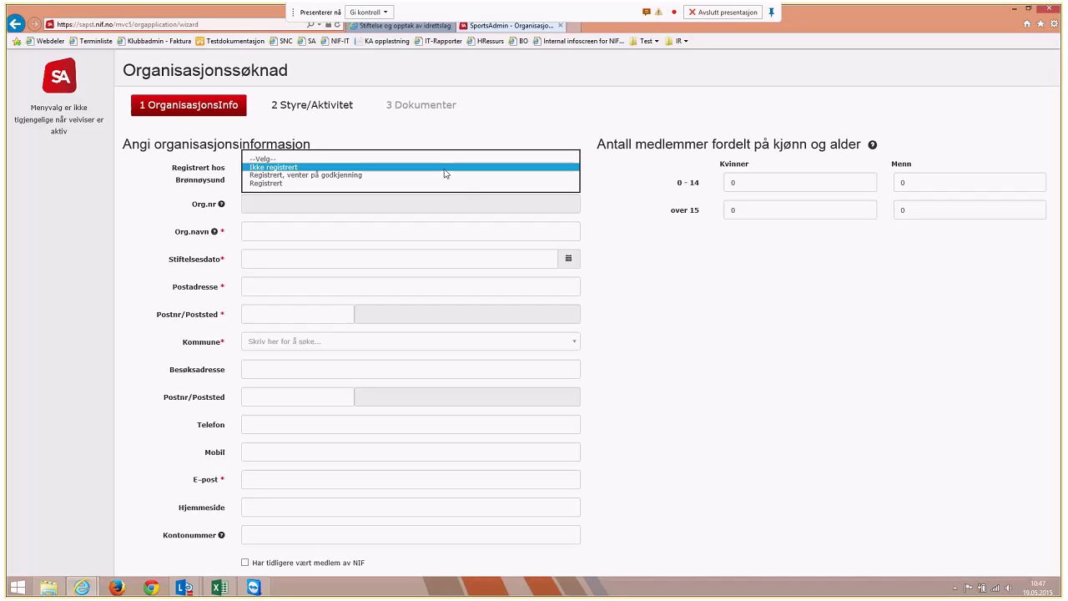
# Try the Brønnøysund status Registrert, then set it back to Ikke registrert
pyautogui.click(445, 168)
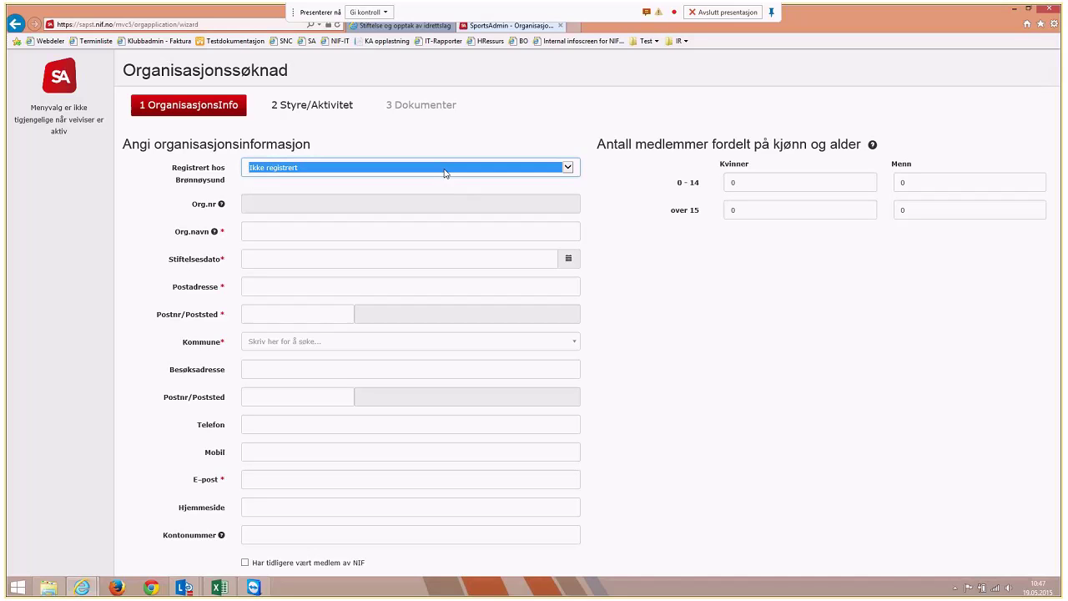
pyautogui.click(445, 170)
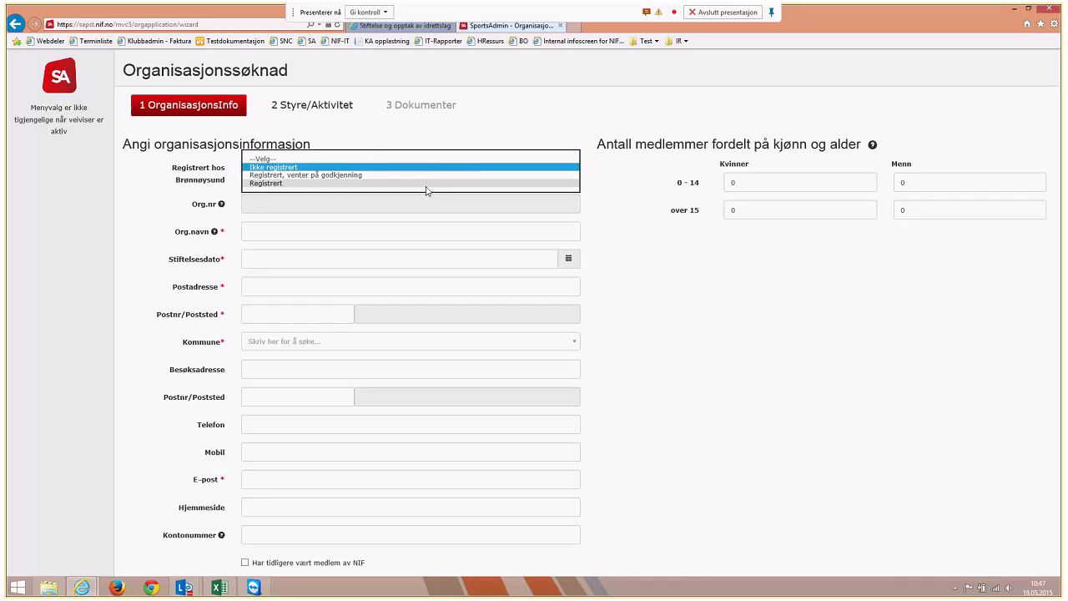
pyautogui.click(426, 190)
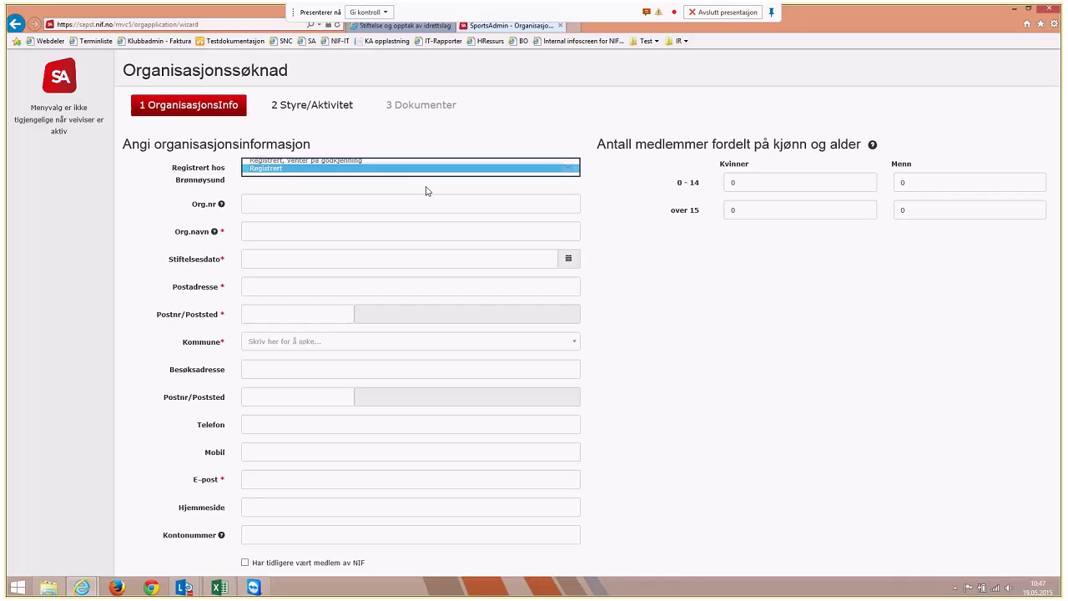
pyautogui.click(369, 203)
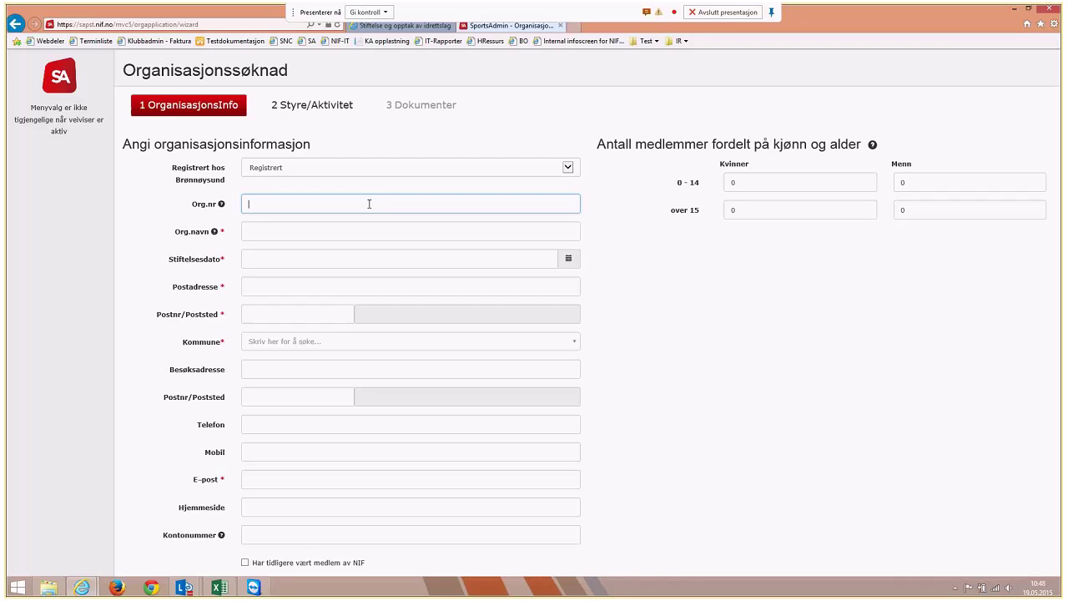
pyautogui.scroll(-1, 369, 204)
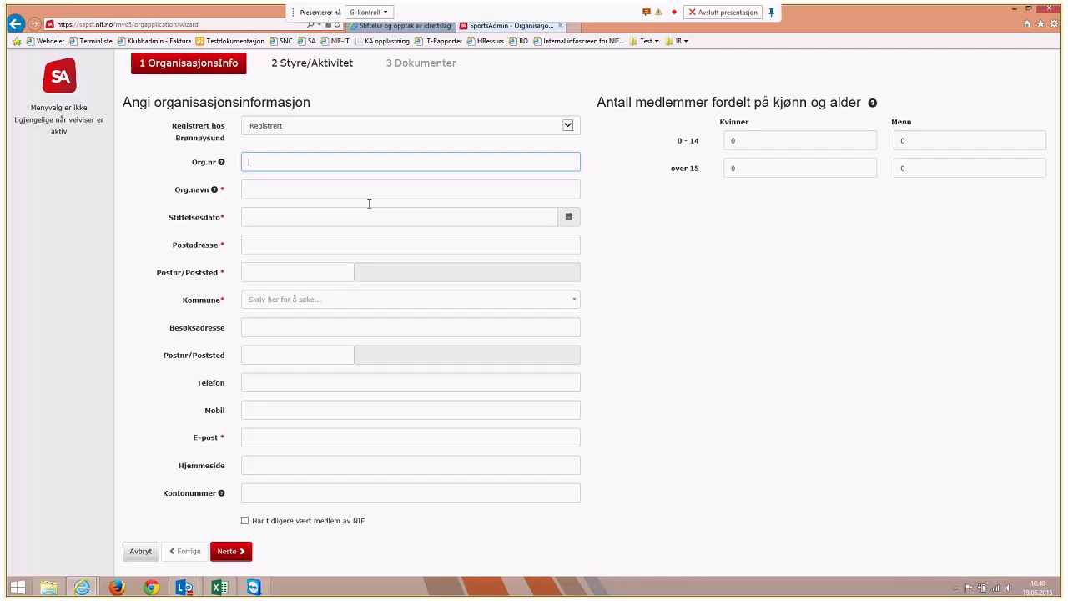
pyautogui.click(372, 128)
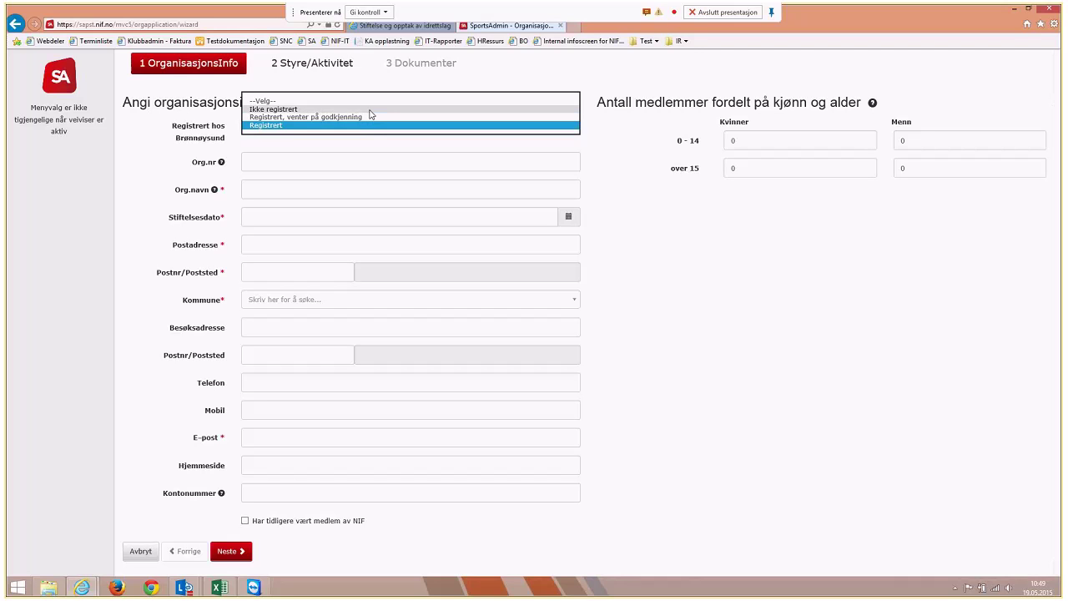
pyautogui.click(370, 110)
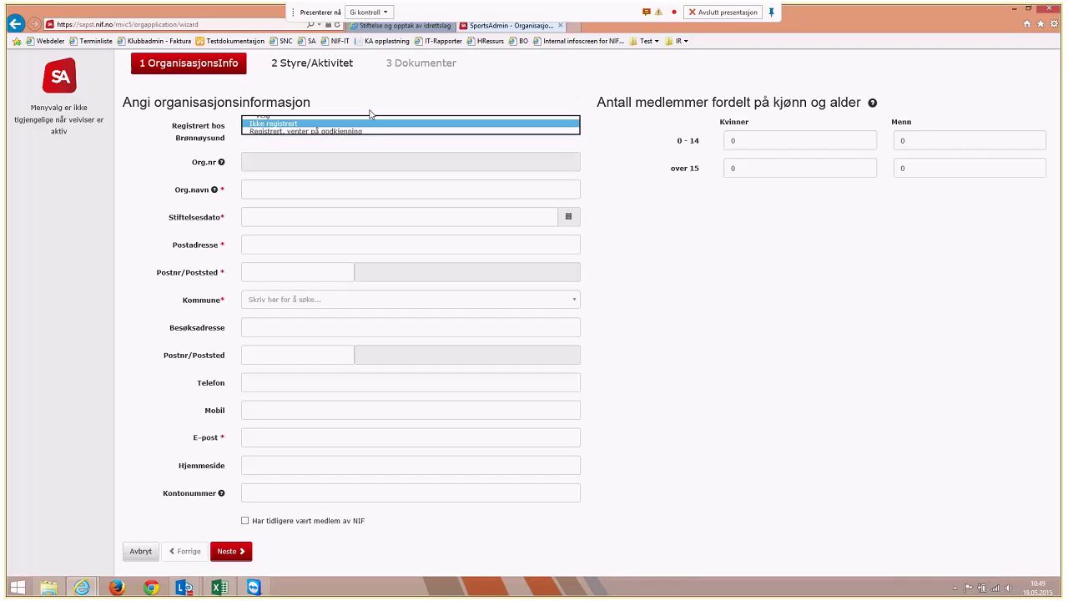
# Enter name Demoklubb IL, founding date 01.01.2015, postal address Testveien 10 and postcode 3058
pyautogui.click(286, 184)
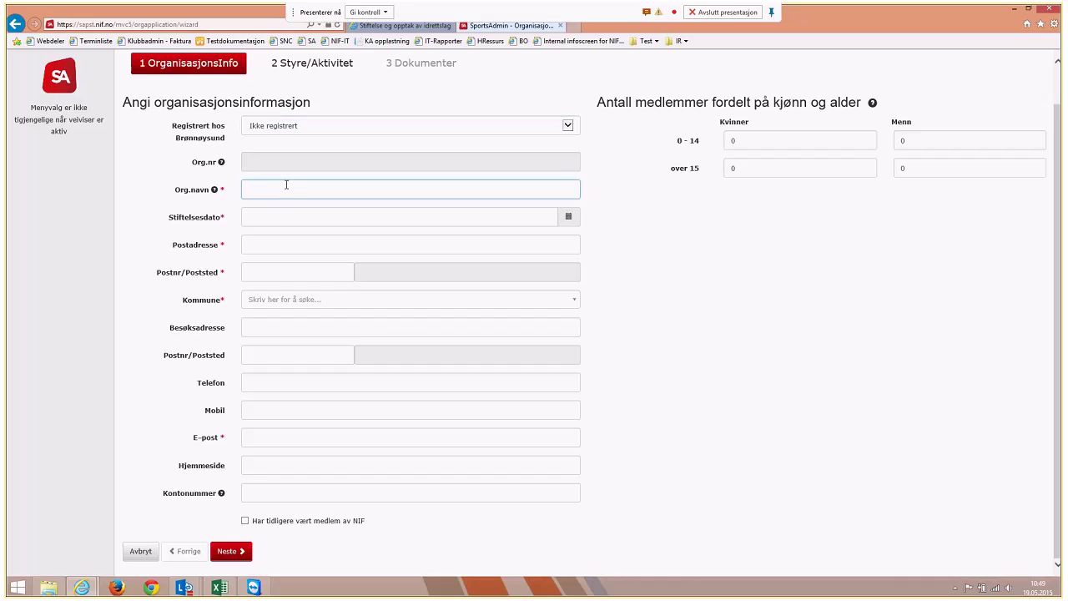
pyautogui.write('Demo')
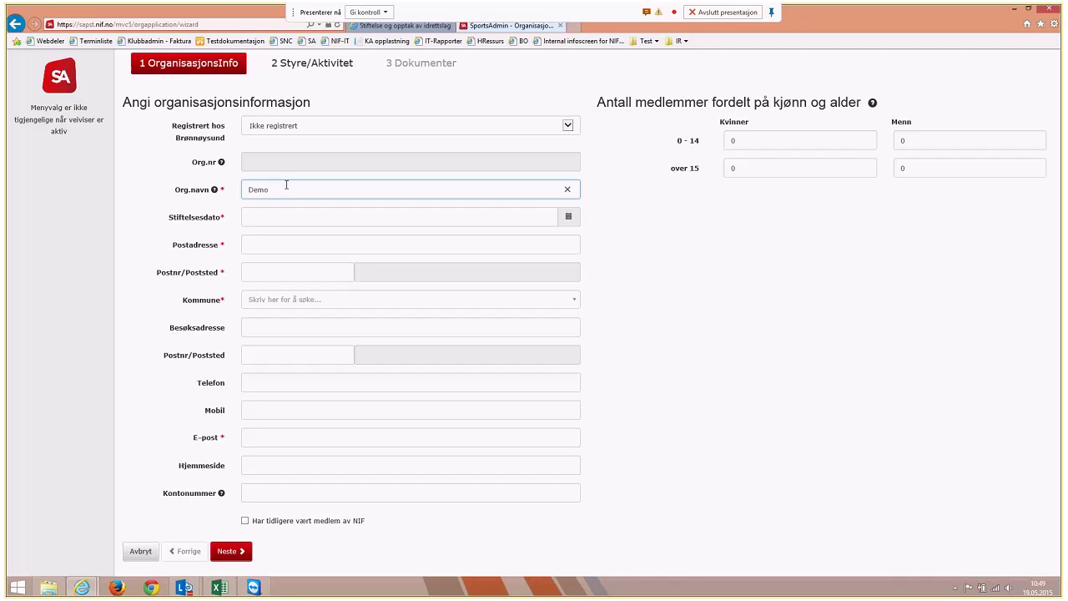
pyautogui.write('klubb IL')
pyautogui.click(429, 219)
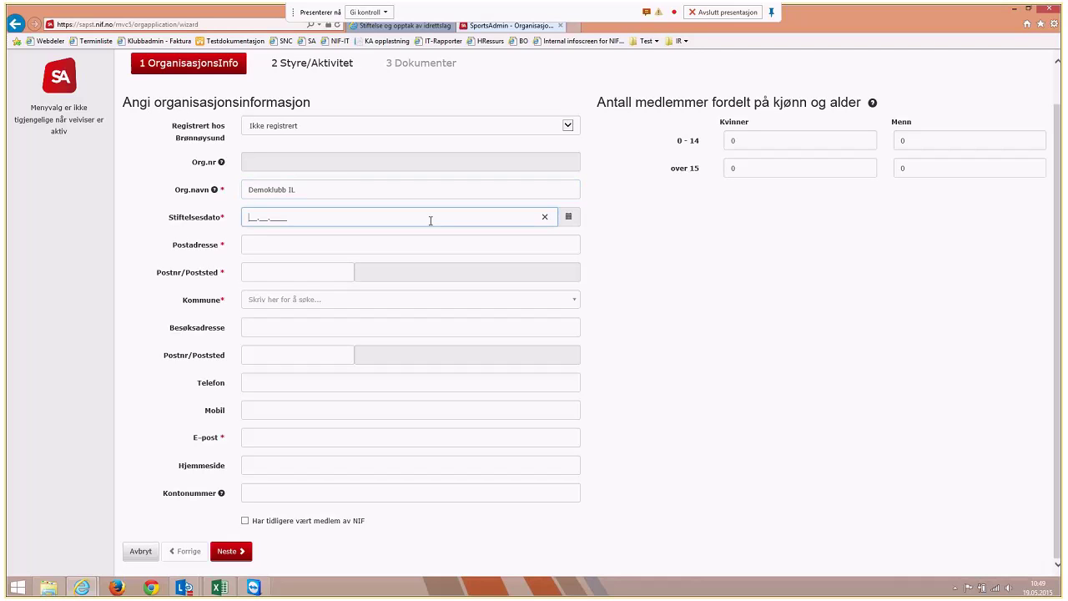
pyautogui.write('01.__.____')
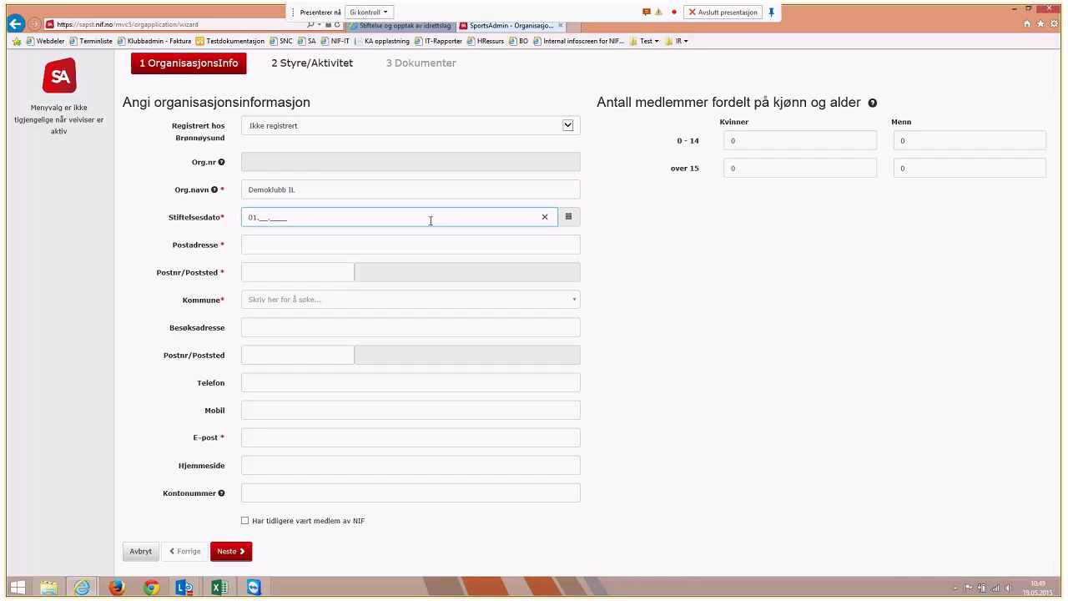
pyautogui.write('01.2015')
pyautogui.press('Tab')
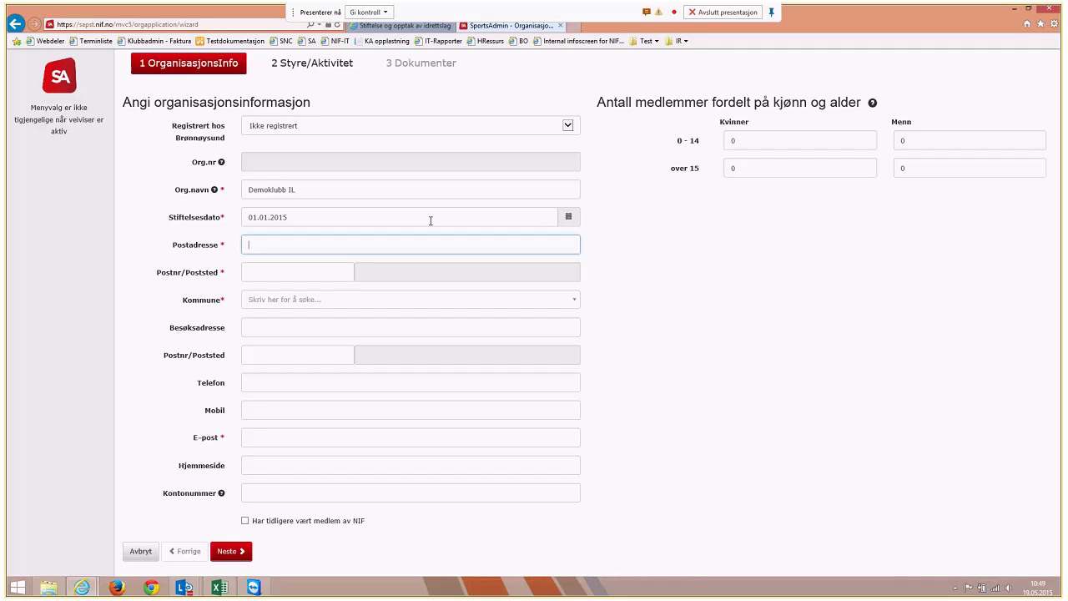
pyautogui.write('Testveien 10')
pyautogui.press('Tab')
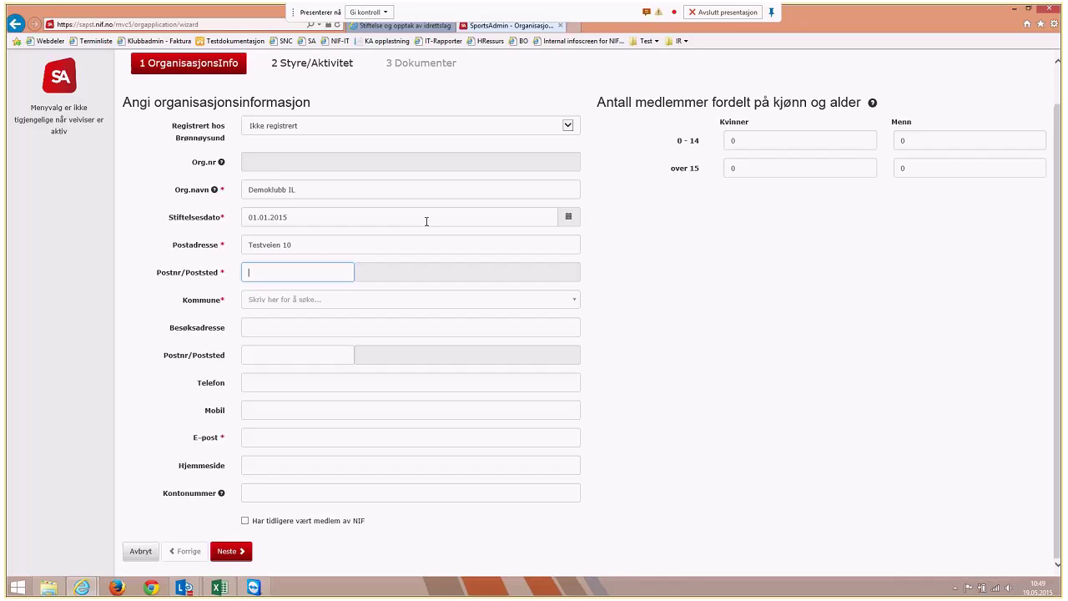
pyautogui.write('3058')
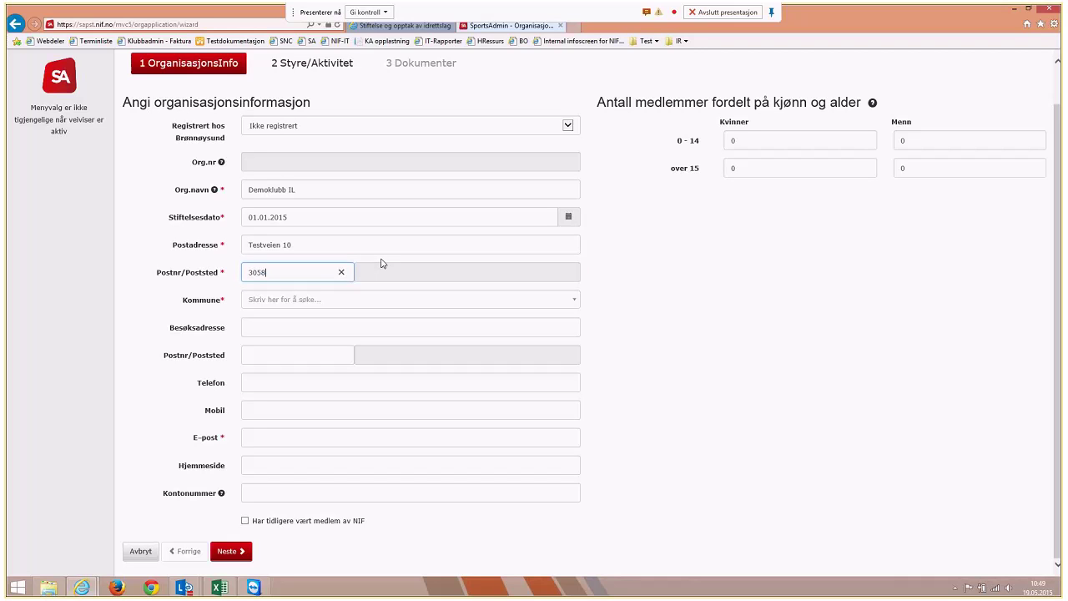
pyautogui.press('Tab')
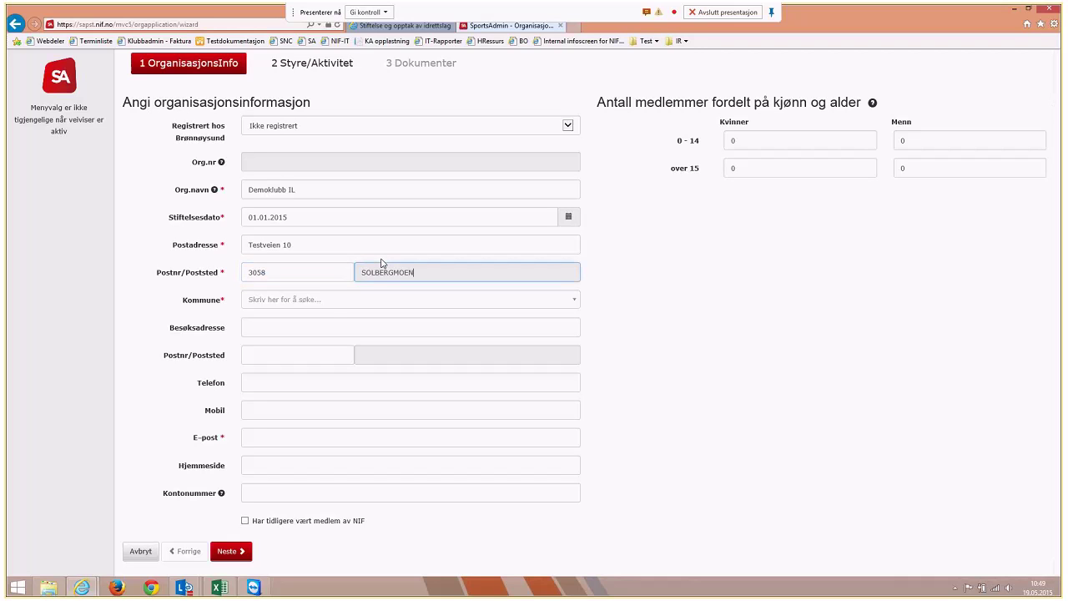
# Search 'nedre' in the Kommune picker and select Nedre Eiker
pyautogui.click(326, 301)
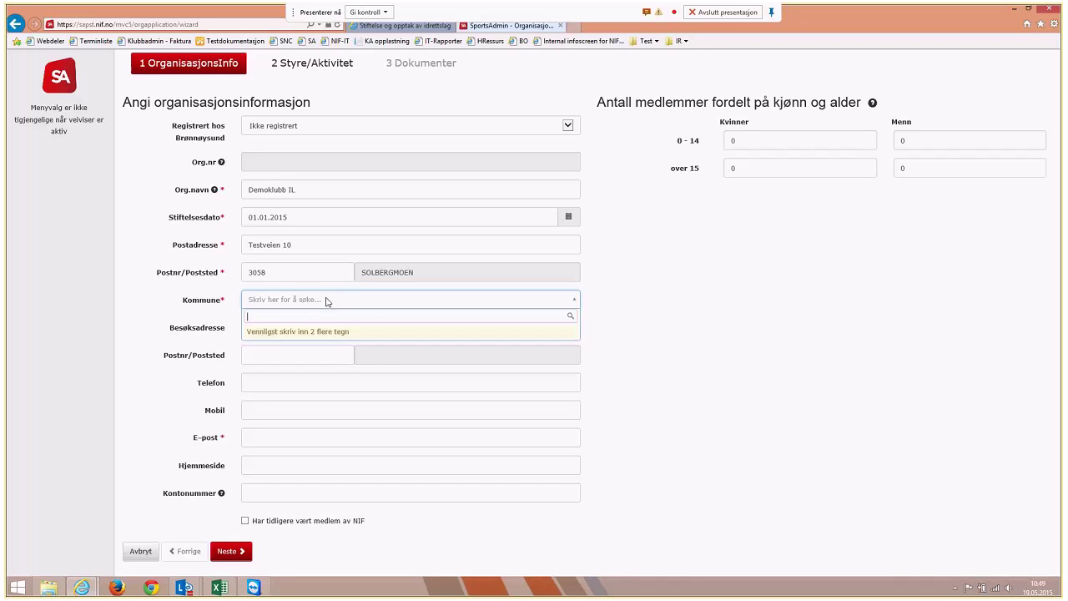
pyautogui.write('nedre')
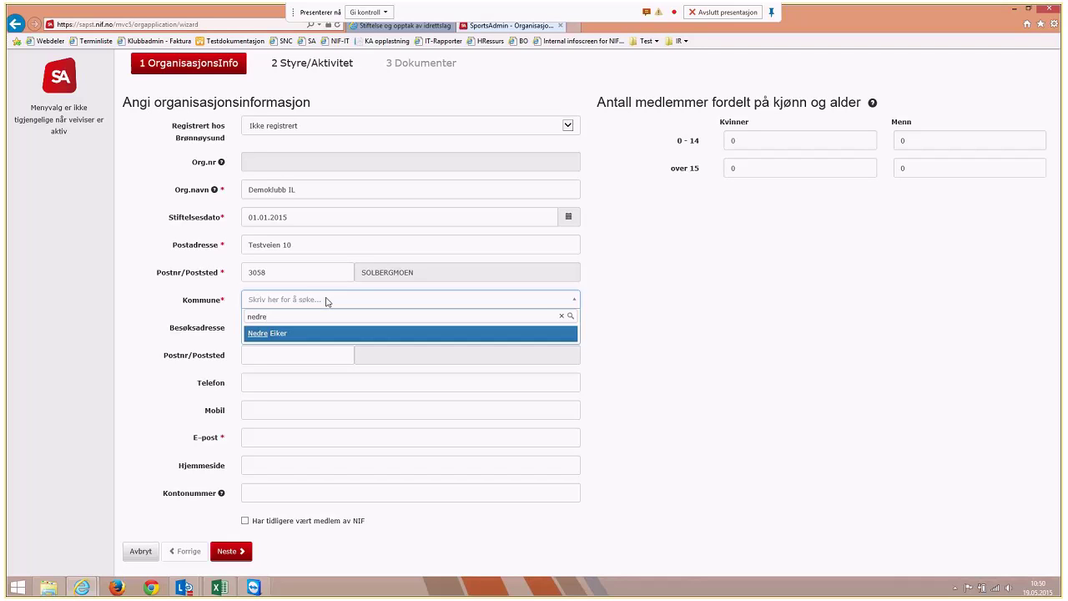
pyautogui.click(285, 338)
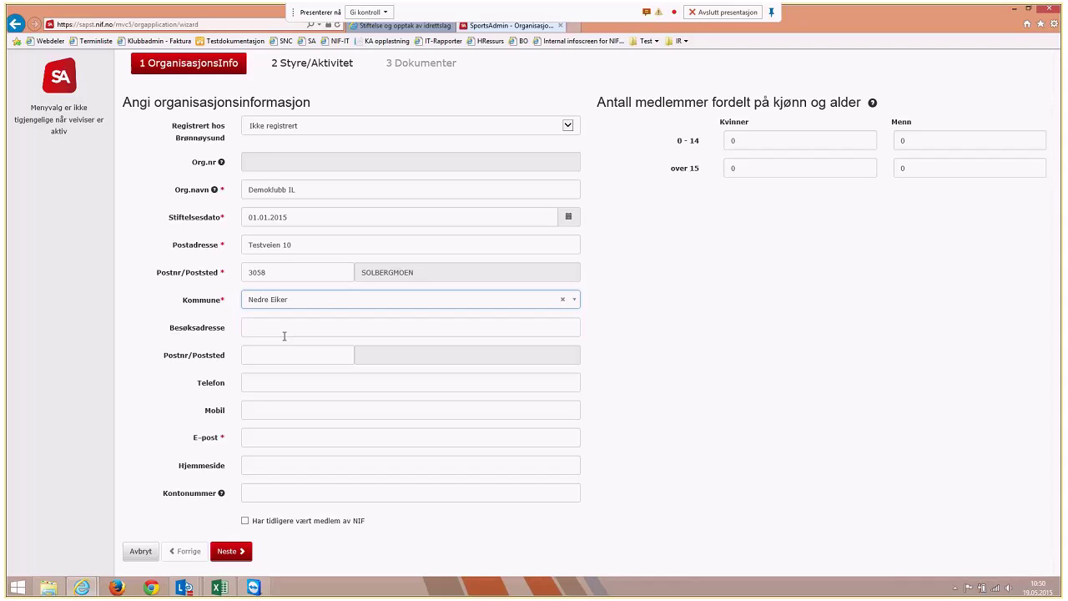
pyautogui.click(284, 335)
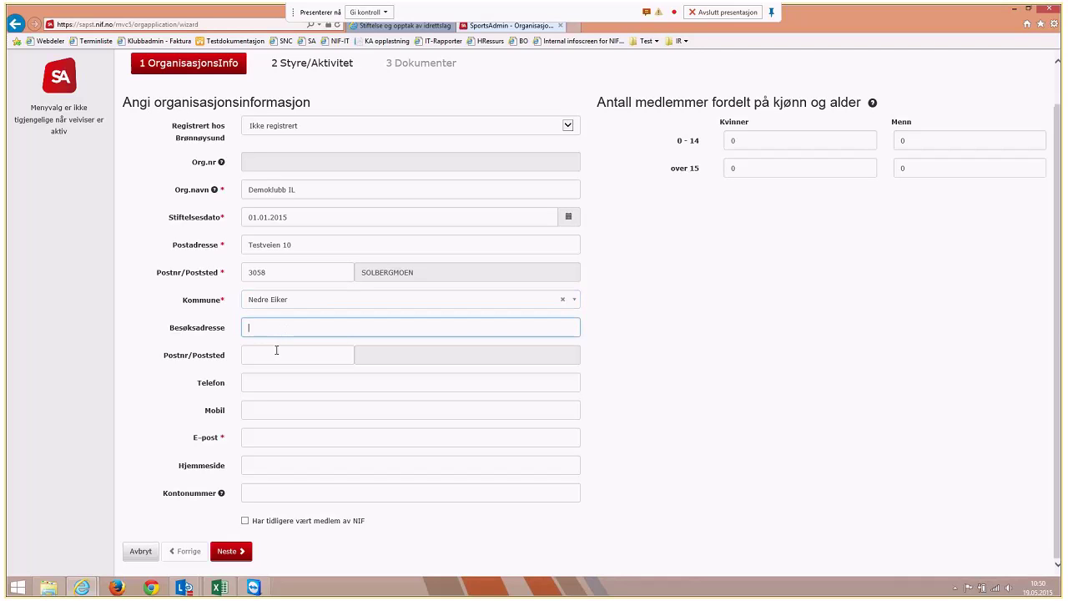
pyautogui.click(276, 350)
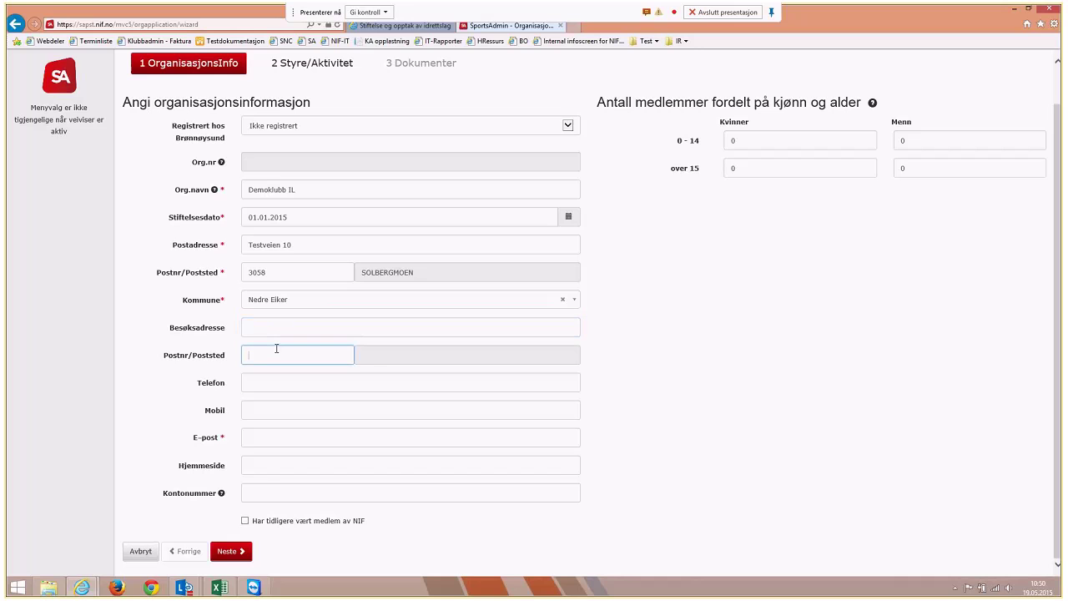
pyautogui.click(274, 332)
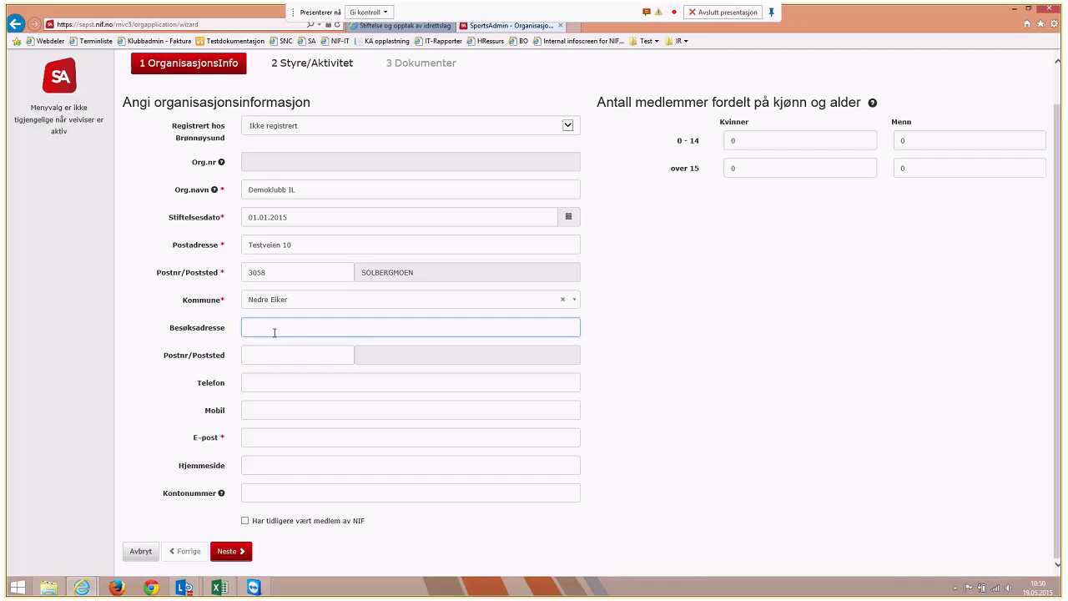
pyautogui.click(276, 383)
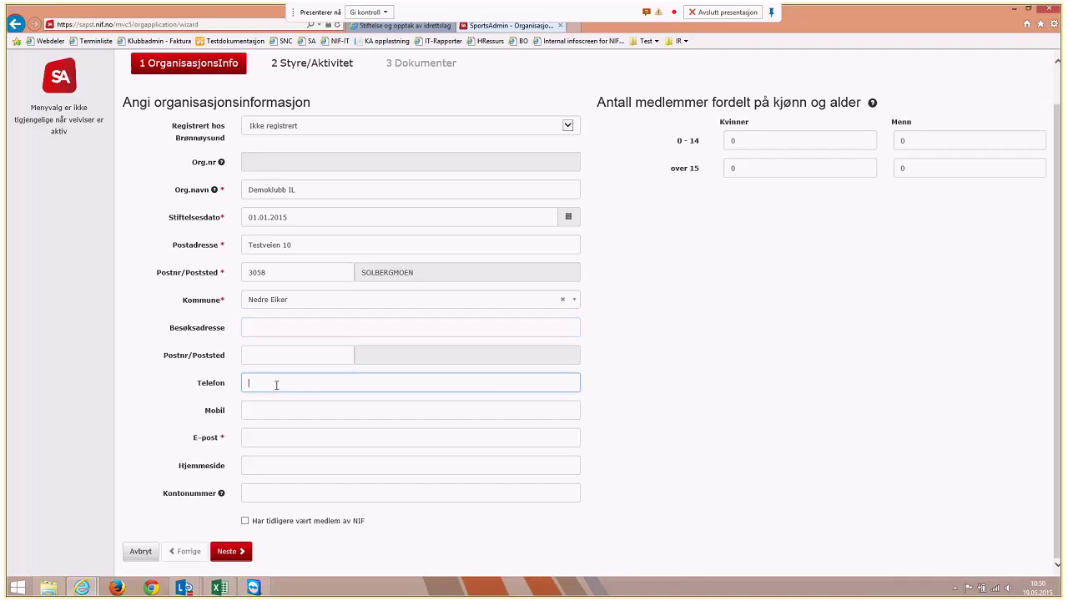
# Enter the club's phone and mobile numbers and pick the suggested contact e-mail address
pyautogui.write('32323232')
pyautogui.click(269, 409)
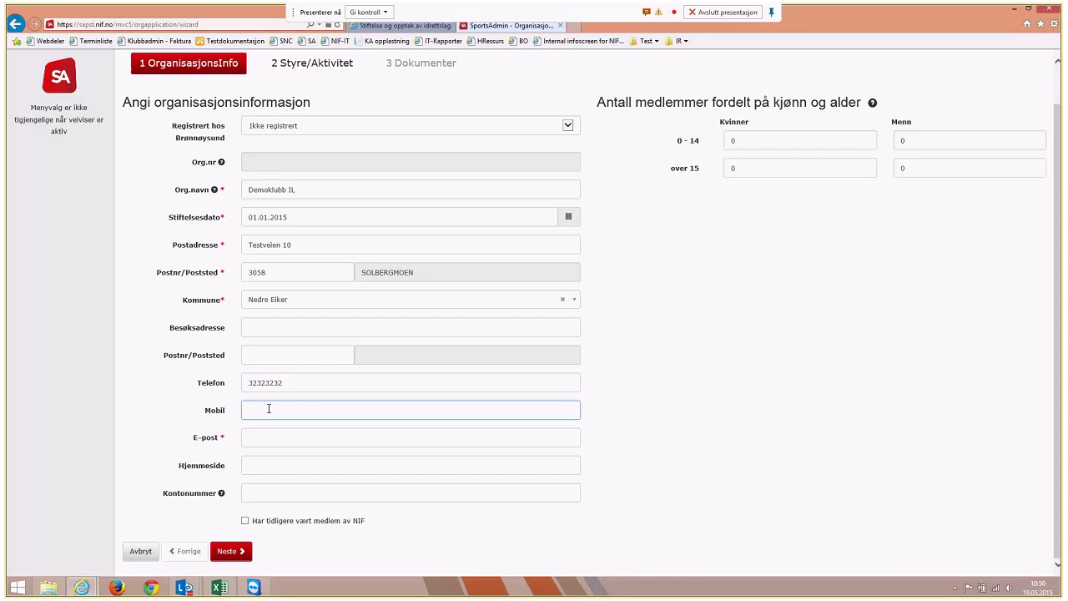
pyautogui.write('419')
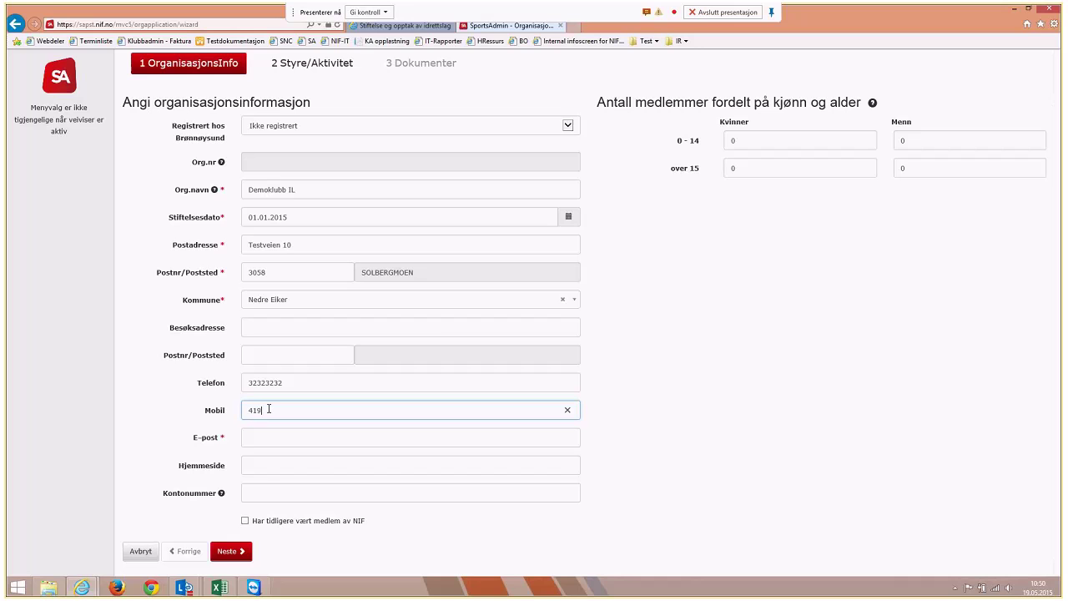
pyautogui.write('00910')
pyautogui.click(288, 433)
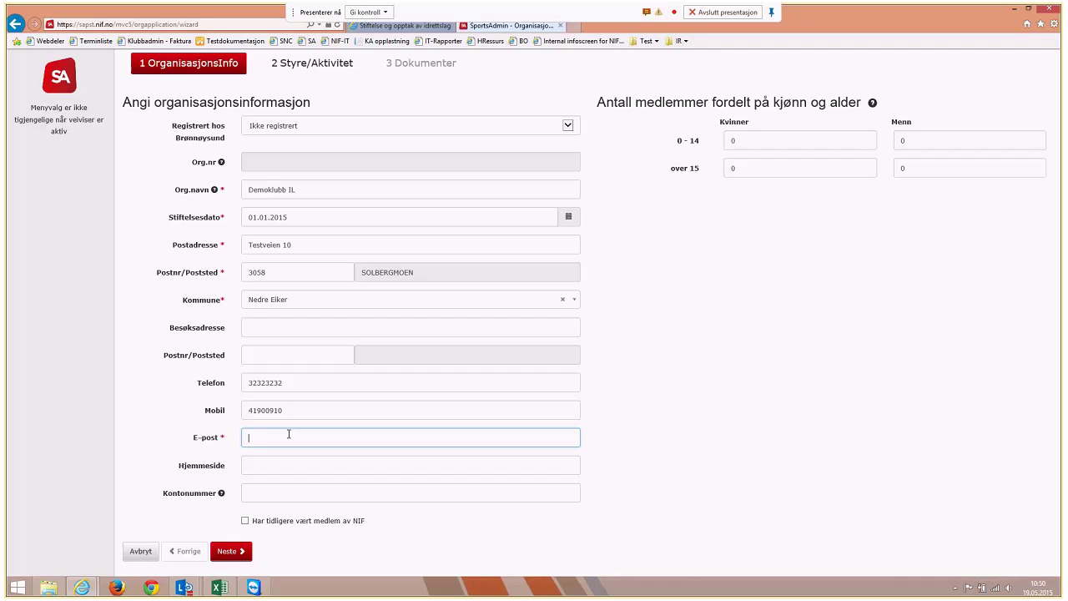
pyautogui.write('jeanette')
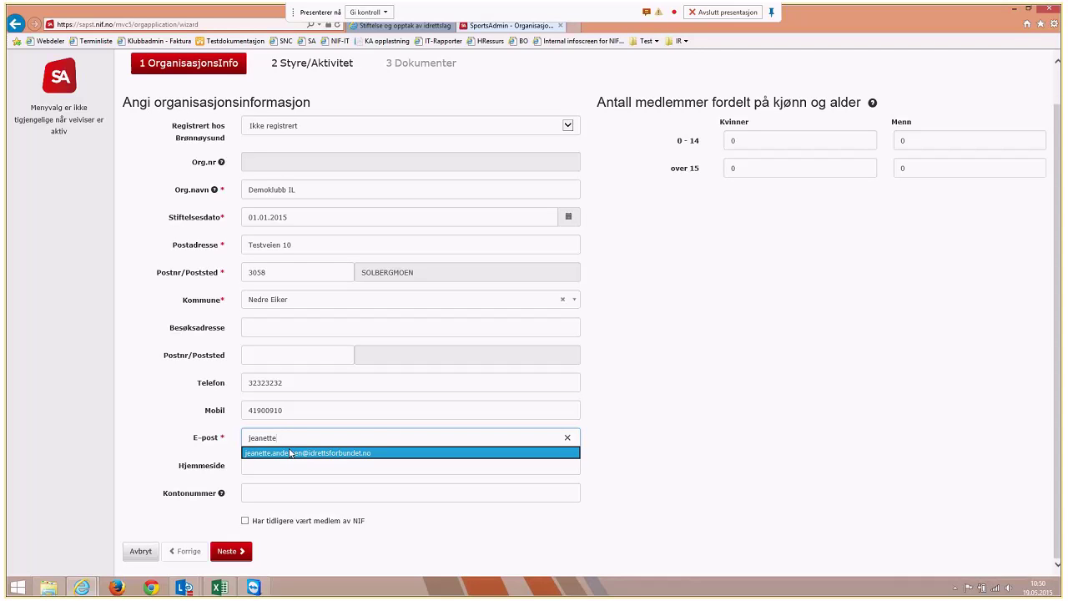
pyautogui.click(289, 452)
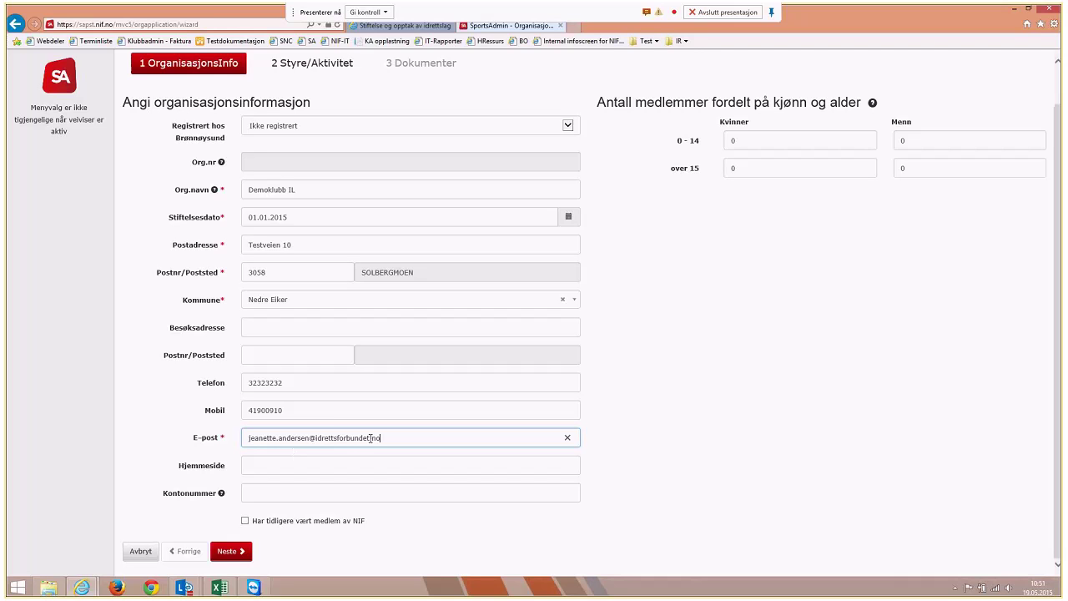
pyautogui.click(333, 459)
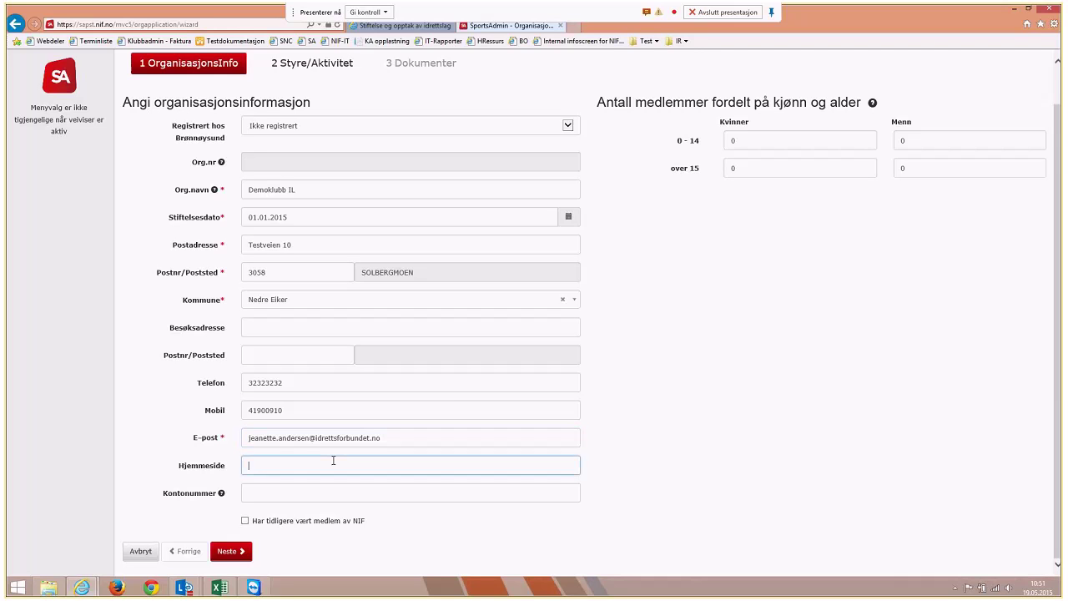
pyautogui.write('www.')
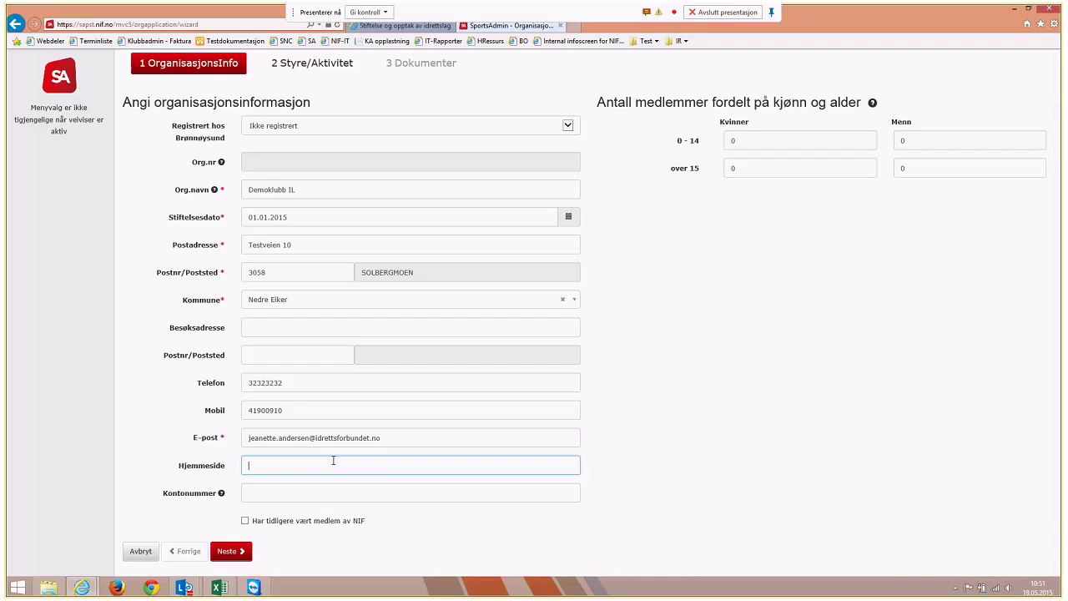
pyautogui.write('vg.no')
pyautogui.click(285, 493)
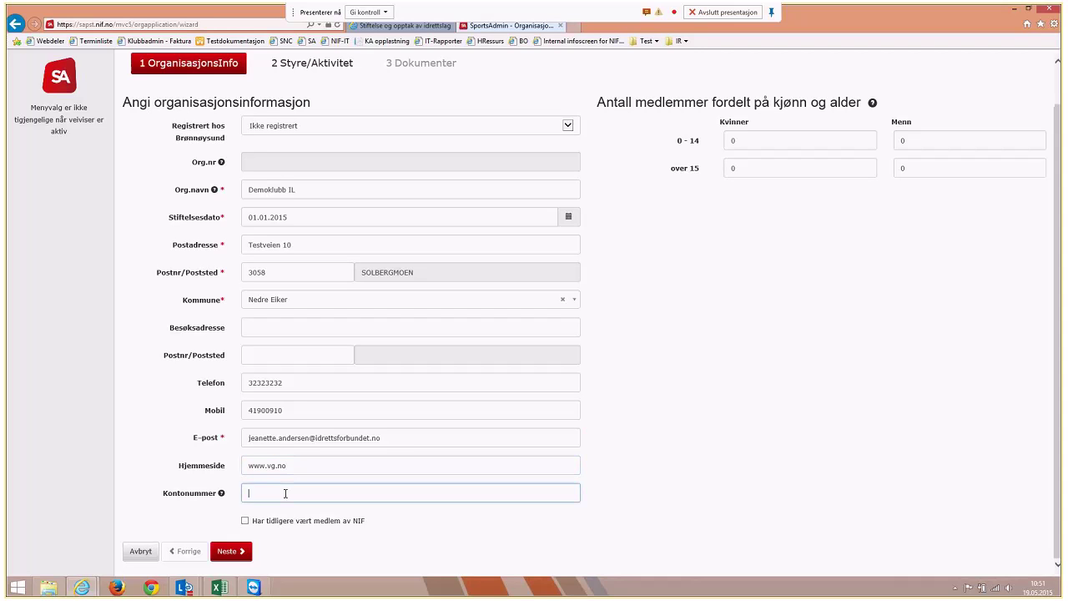
pyautogui.write('123456')
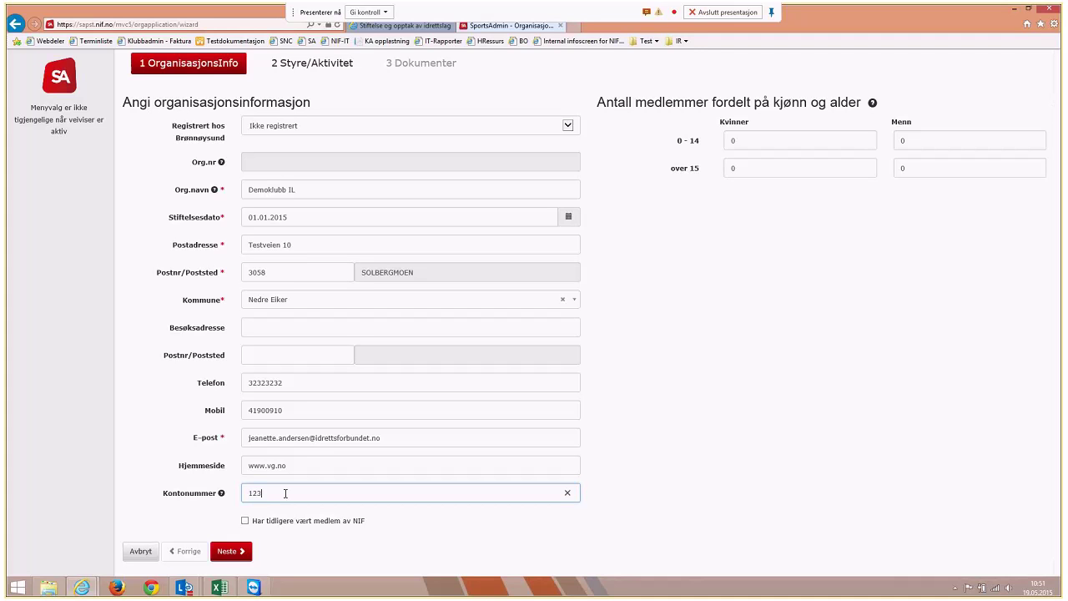
pyautogui.write('78901')
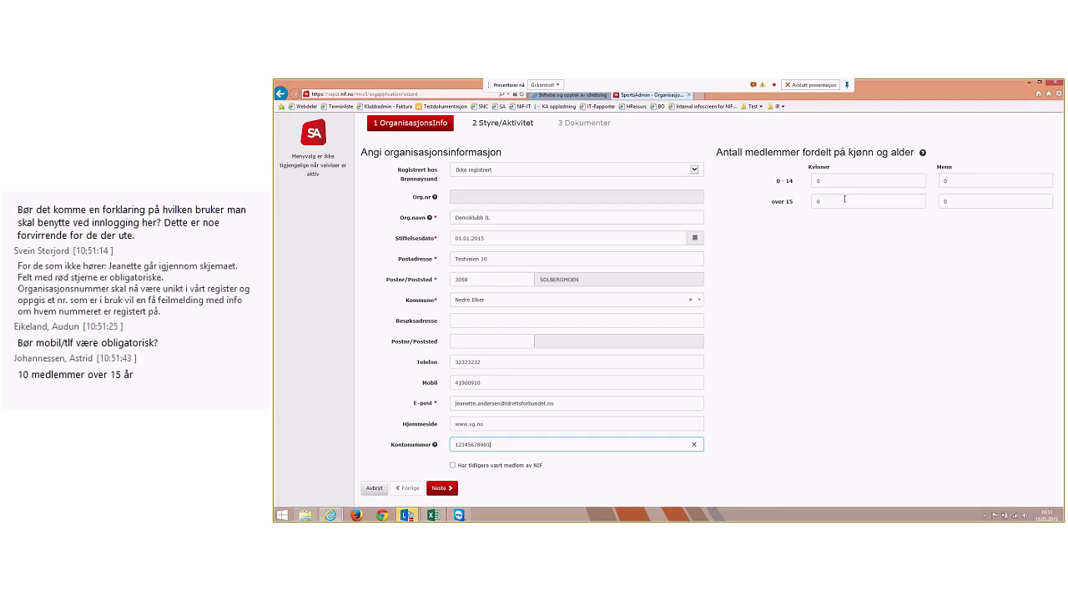
pyautogui.click(844, 200)
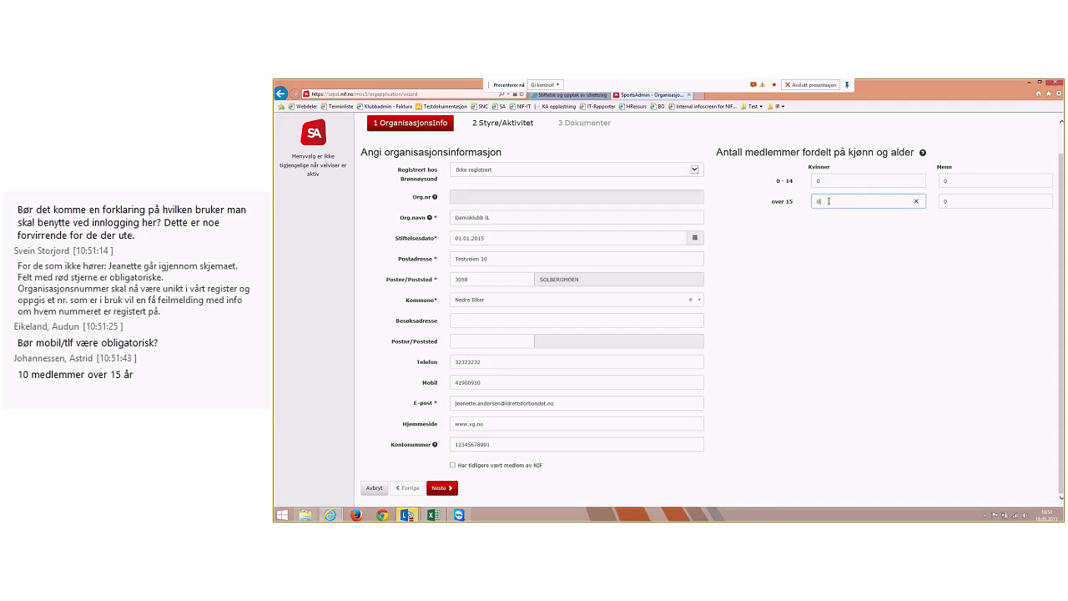
pyautogui.click(847, 419)
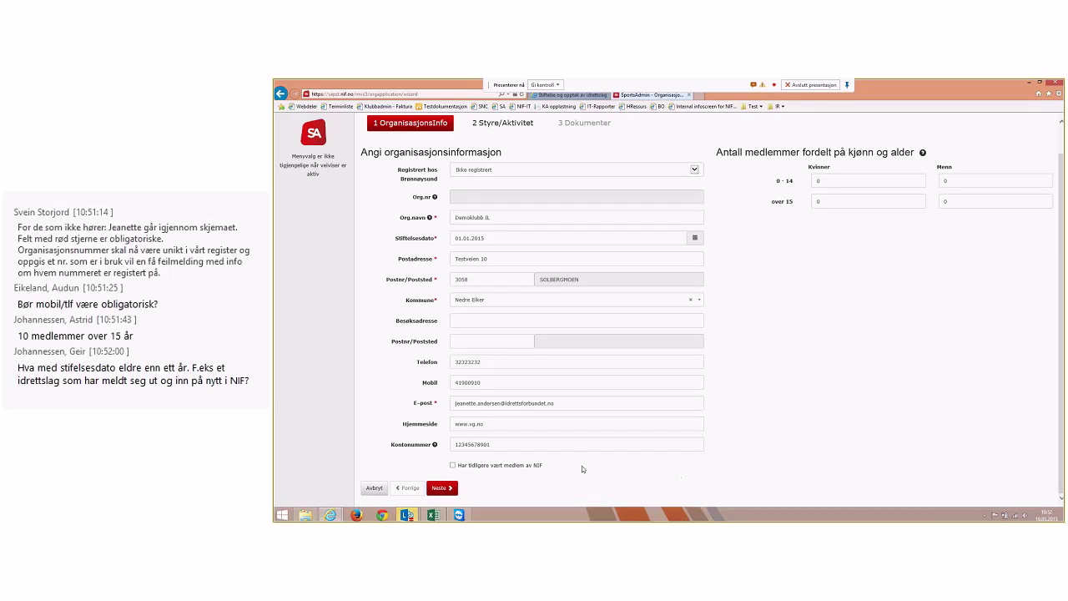
# Admit all waiting guests in the Lync meeting lobby with 'Gi alle tilgang', then minimize Lync
pyautogui.moveTo(407, 514)
pyautogui.click(431, 482)
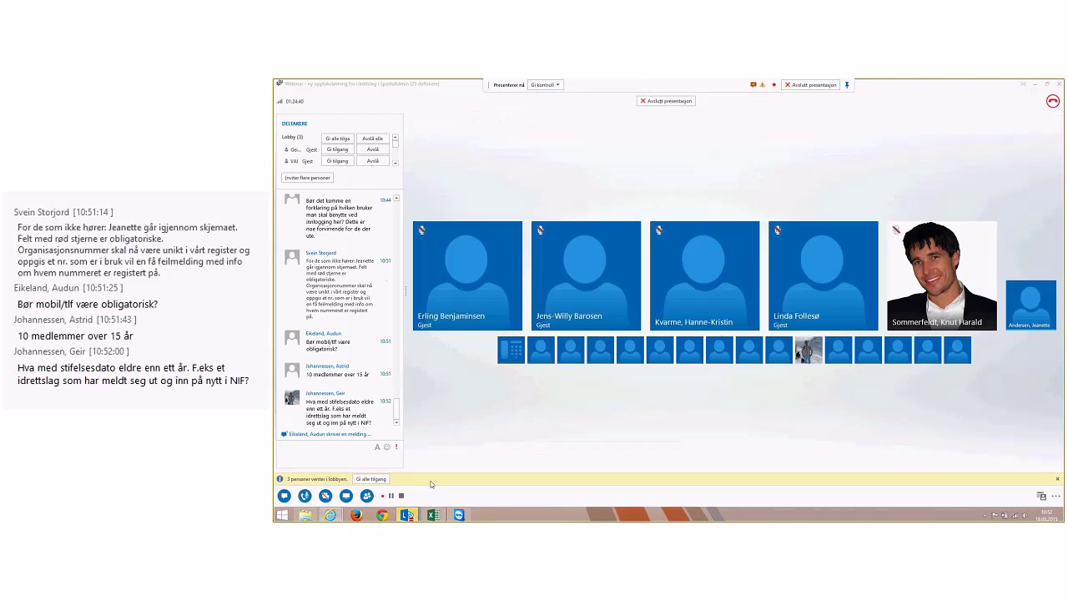
pyautogui.click(371, 479)
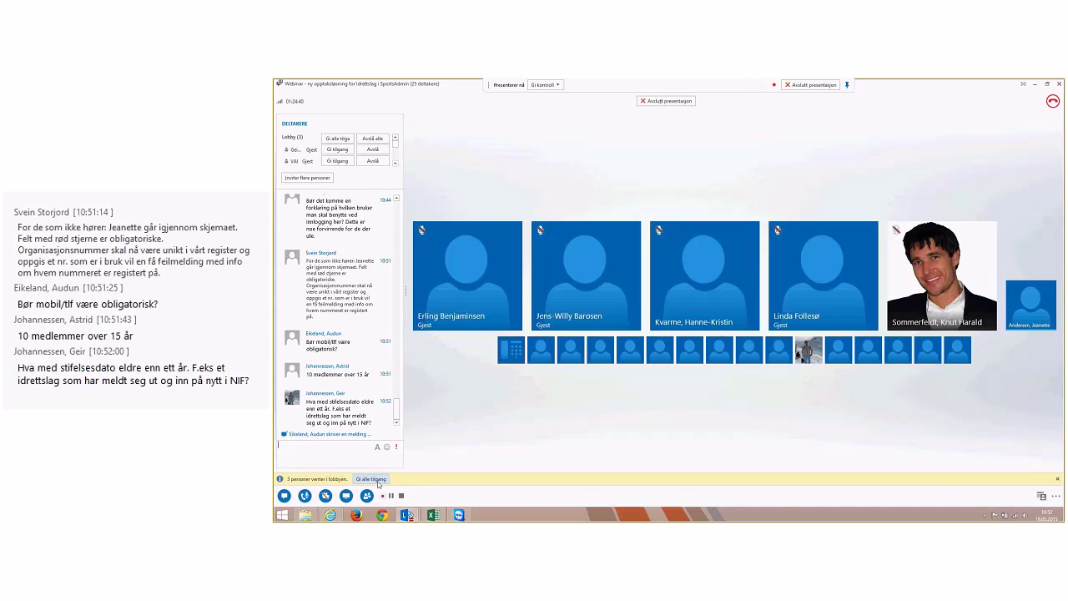
pyautogui.click(1035, 84)
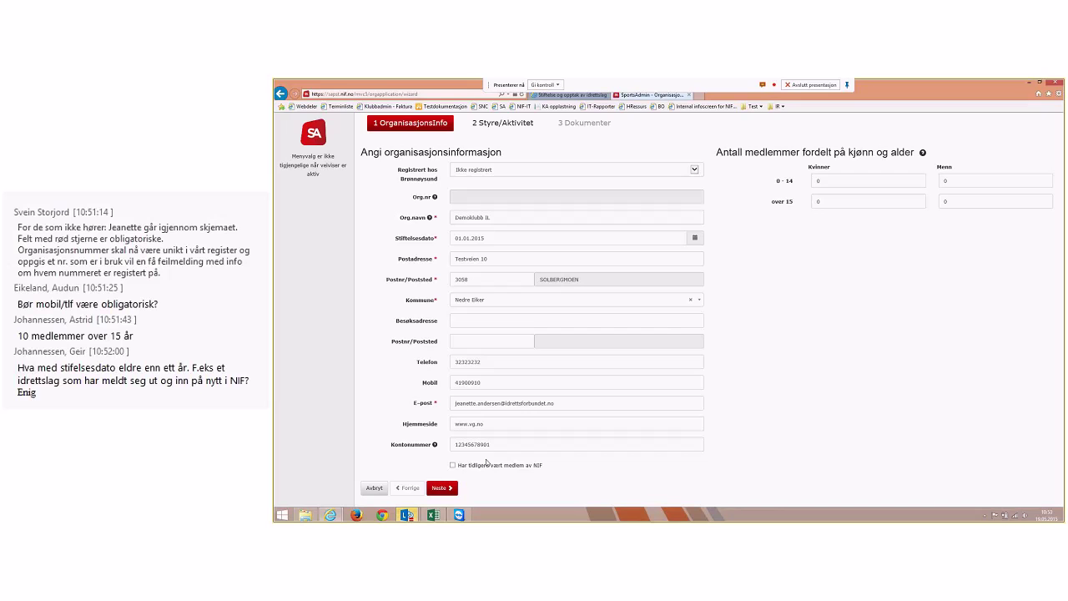
# Advance the application to step 2 Styre/Aktivitet, then bring up the Lync meeting window
pyautogui.click(443, 489)
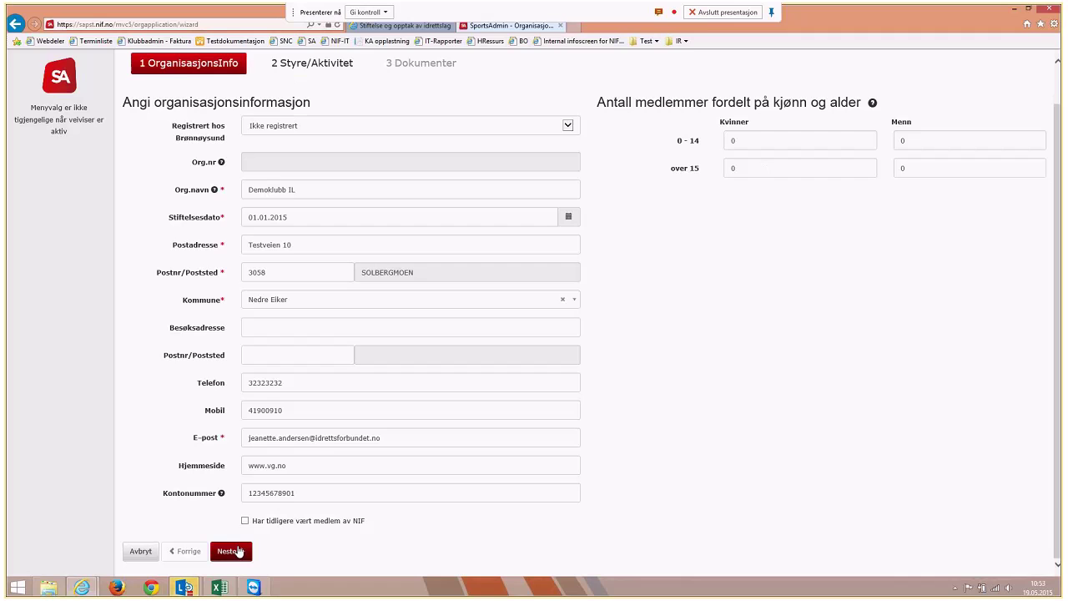
pyautogui.click(238, 551)
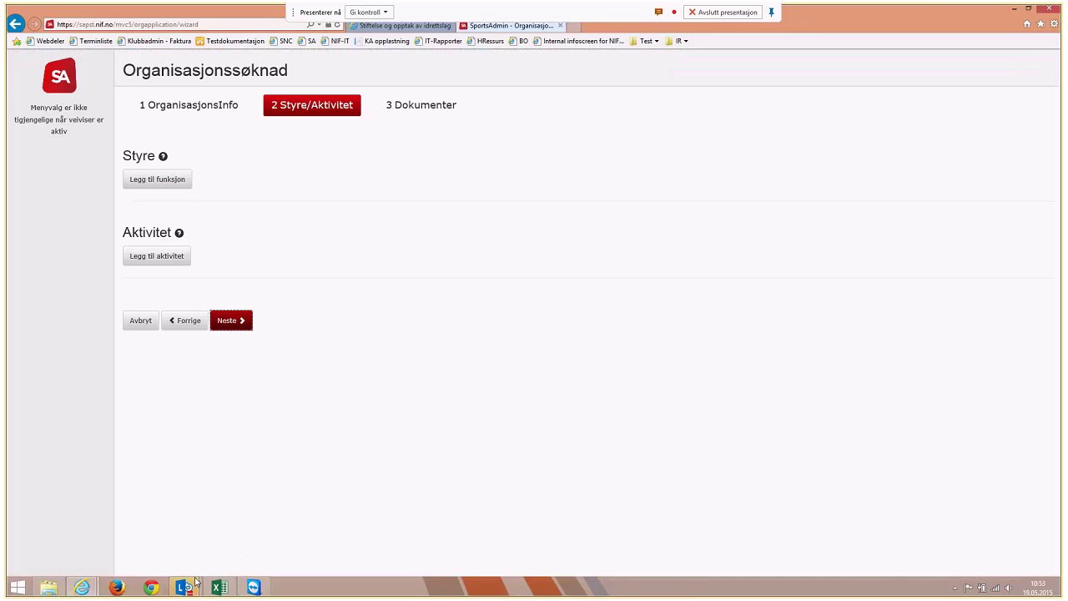
pyautogui.moveTo(190, 588)
pyautogui.click(224, 538)
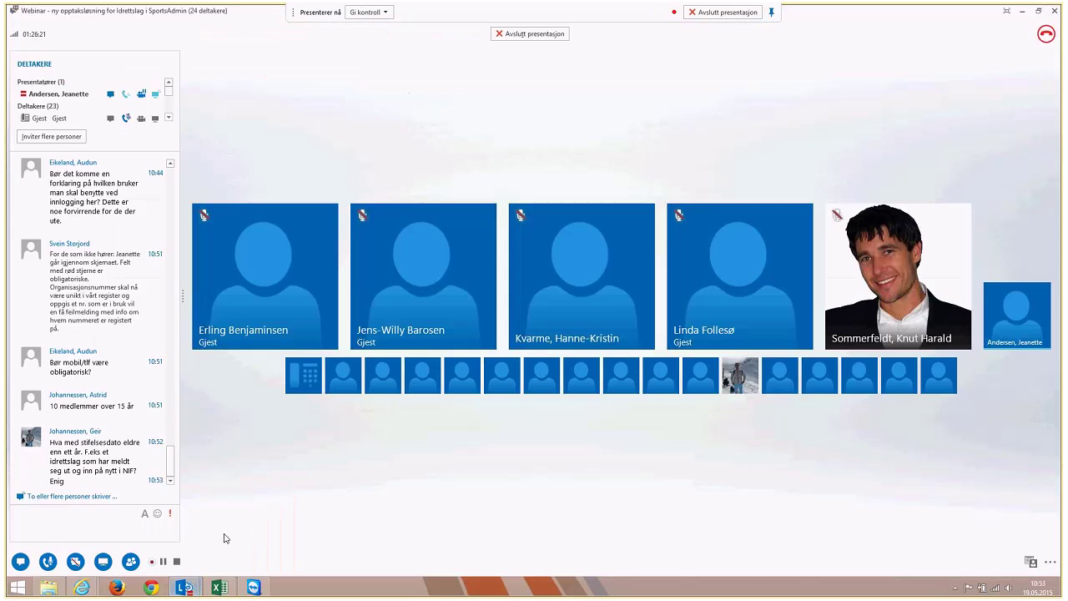
# Minimize the Lync meeting window so the Styre/Aktivitet step shows again
pyautogui.click(1007, 13)
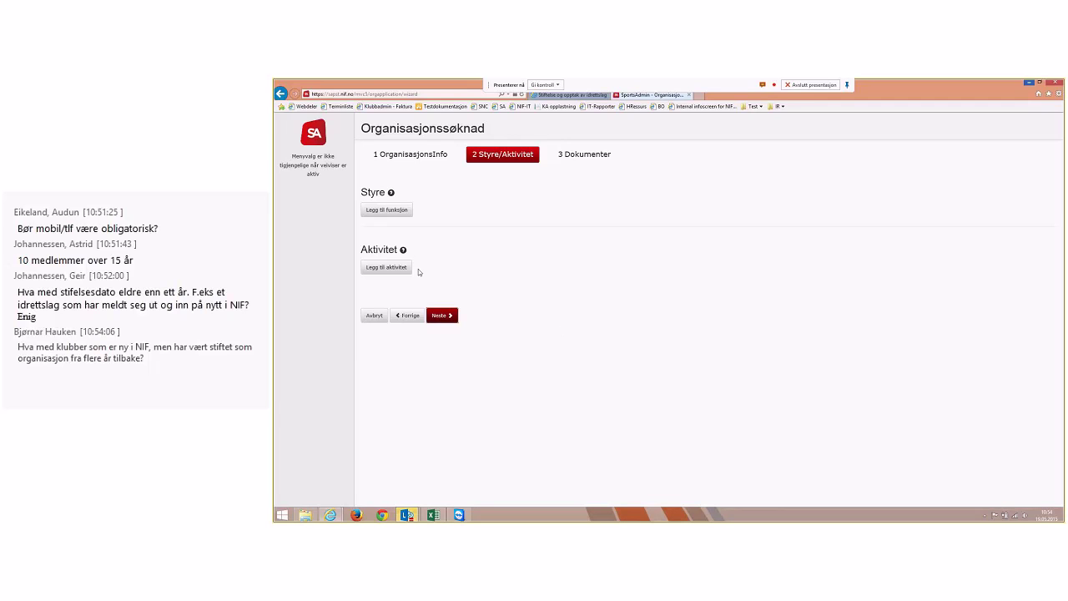
# Add a board function row in the Styre section and set its function to Leder
pyautogui.click(401, 216)
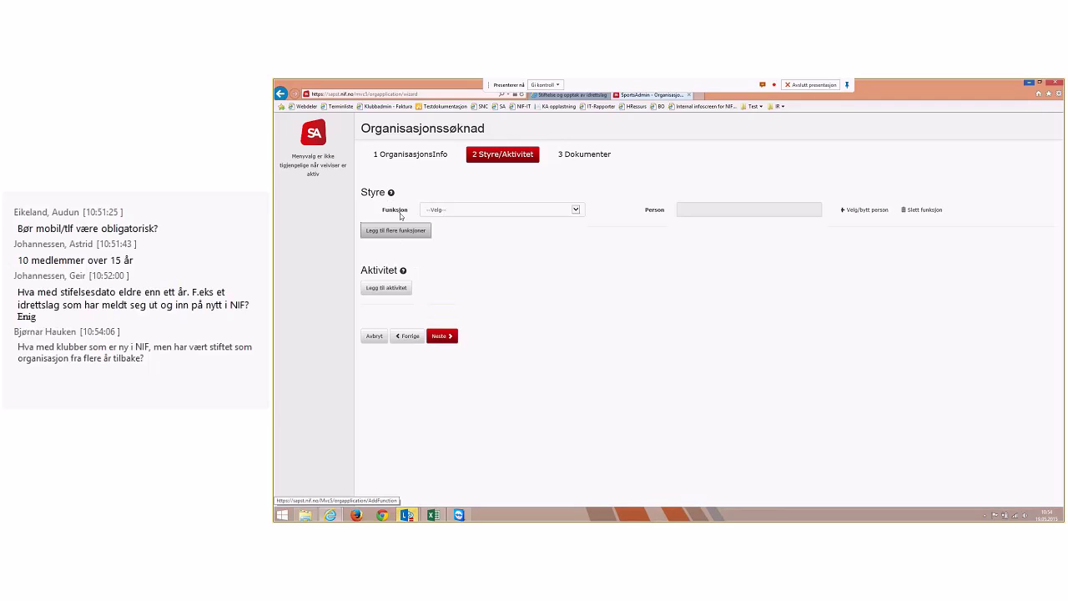
pyautogui.click(441, 214)
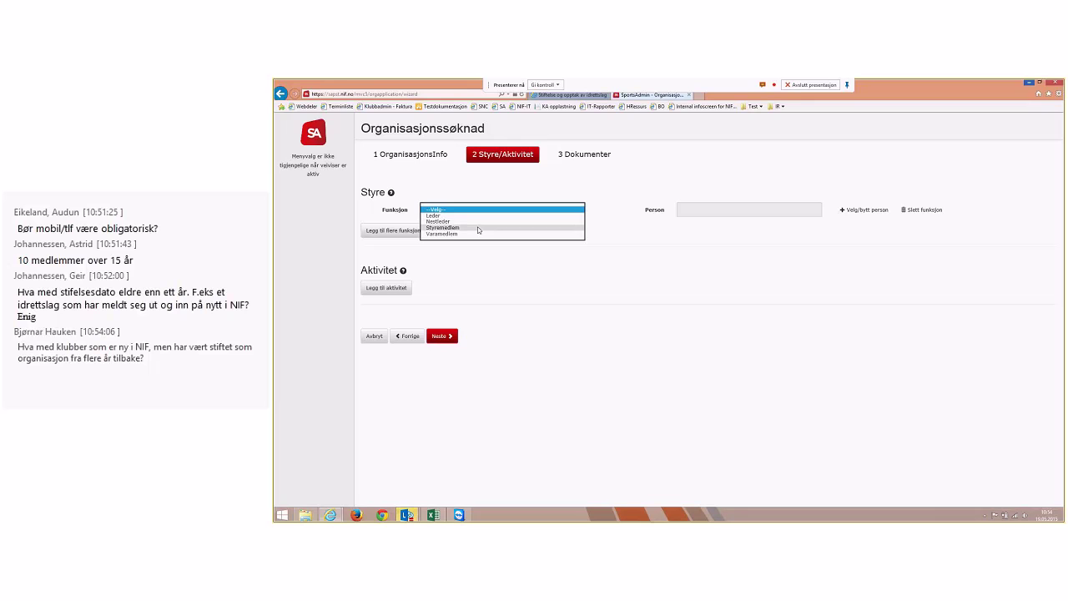
pyautogui.click(635, 240)
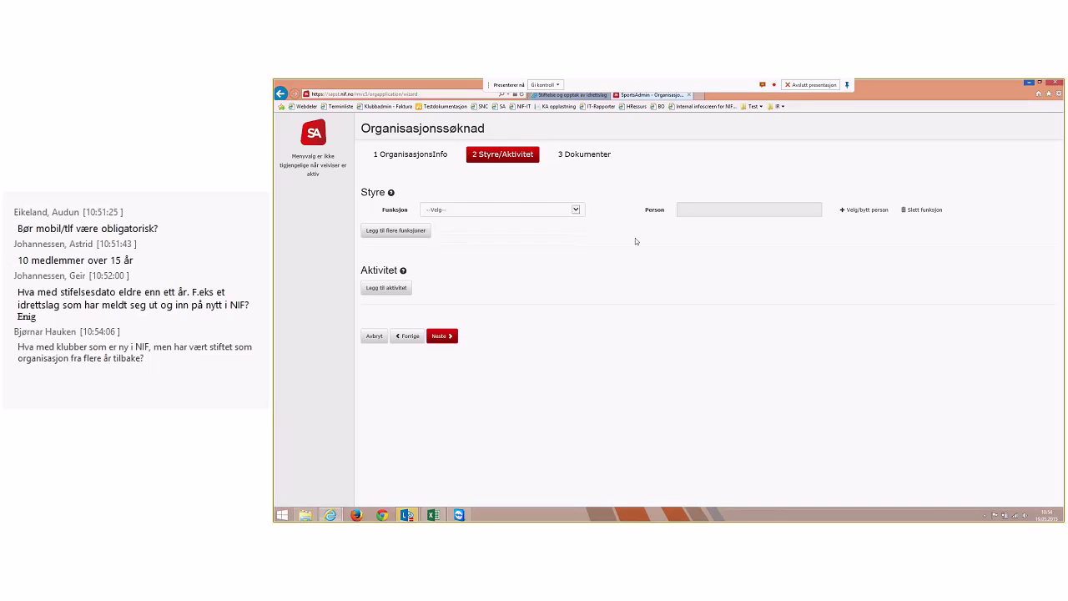
pyautogui.click(465, 211)
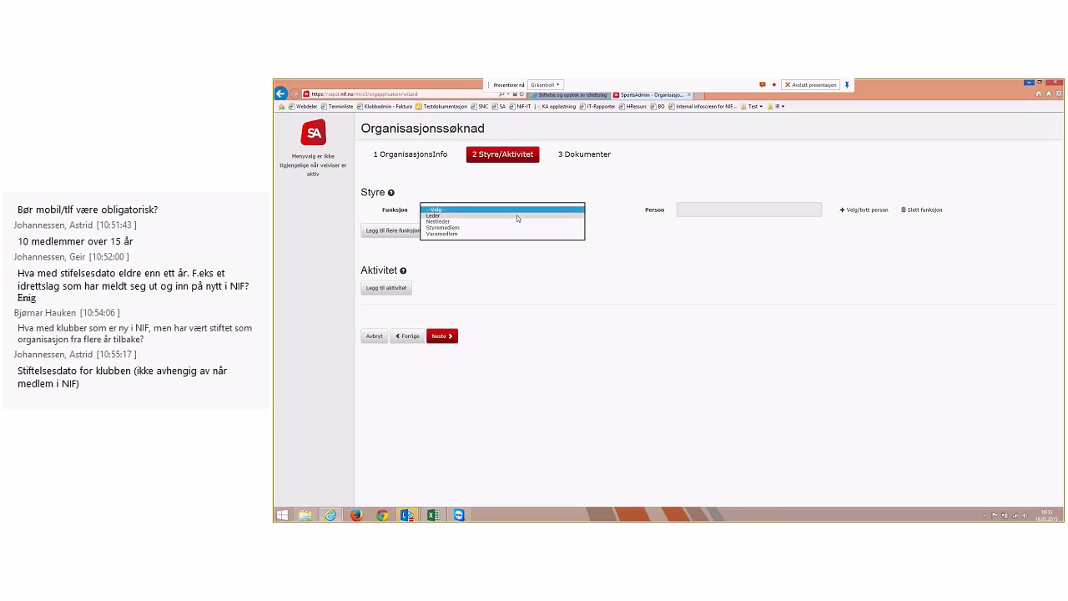
pyautogui.click(517, 216)
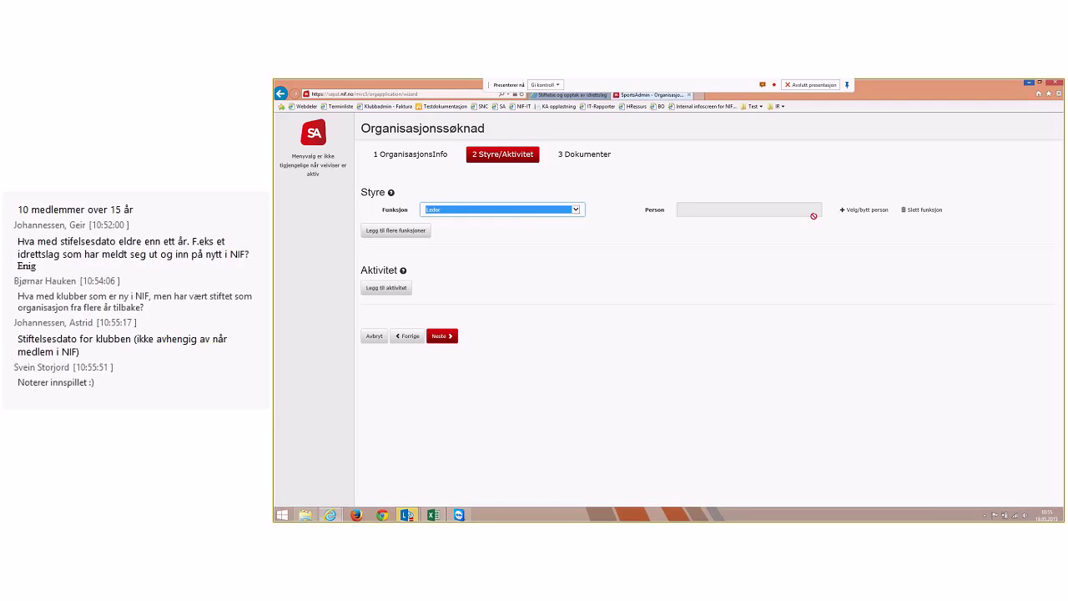
pyautogui.click(546, 209)
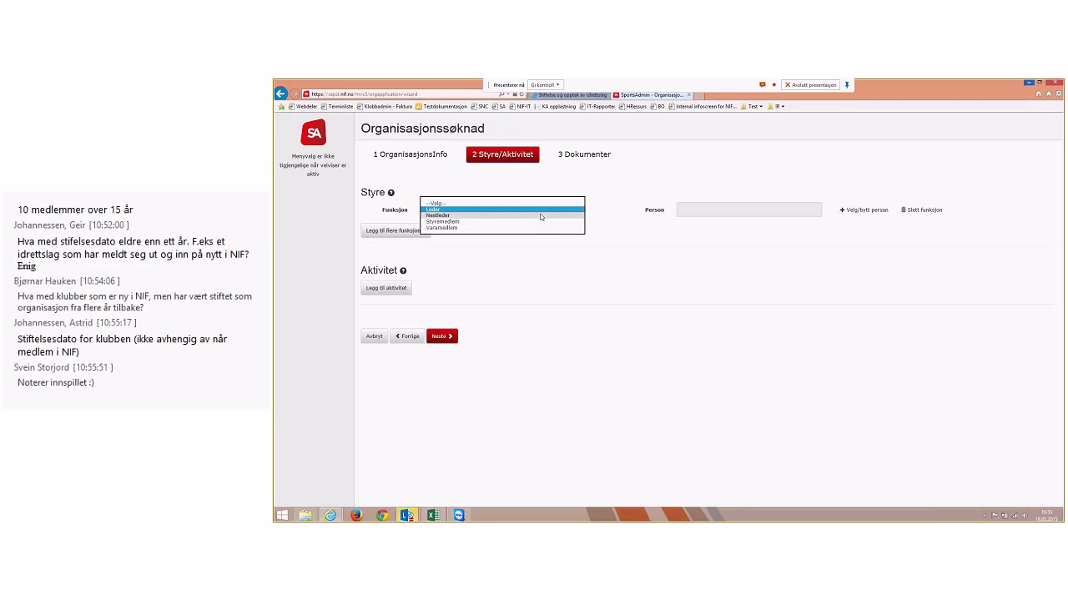
pyautogui.click(540, 211)
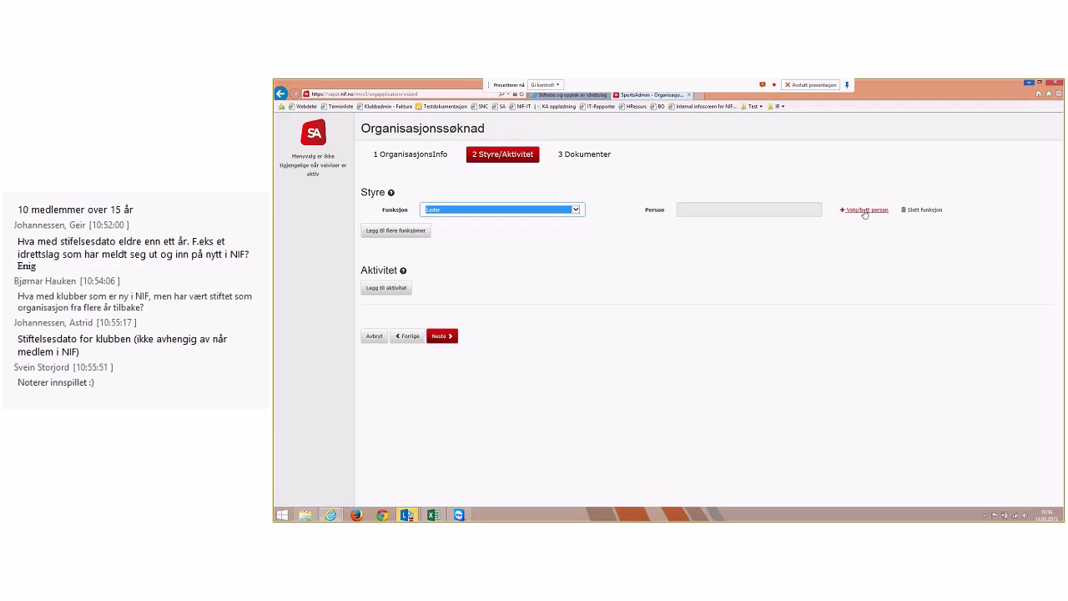
# Assign a person found by name search as Leder, then add a second board function row
pyautogui.click(864, 212)
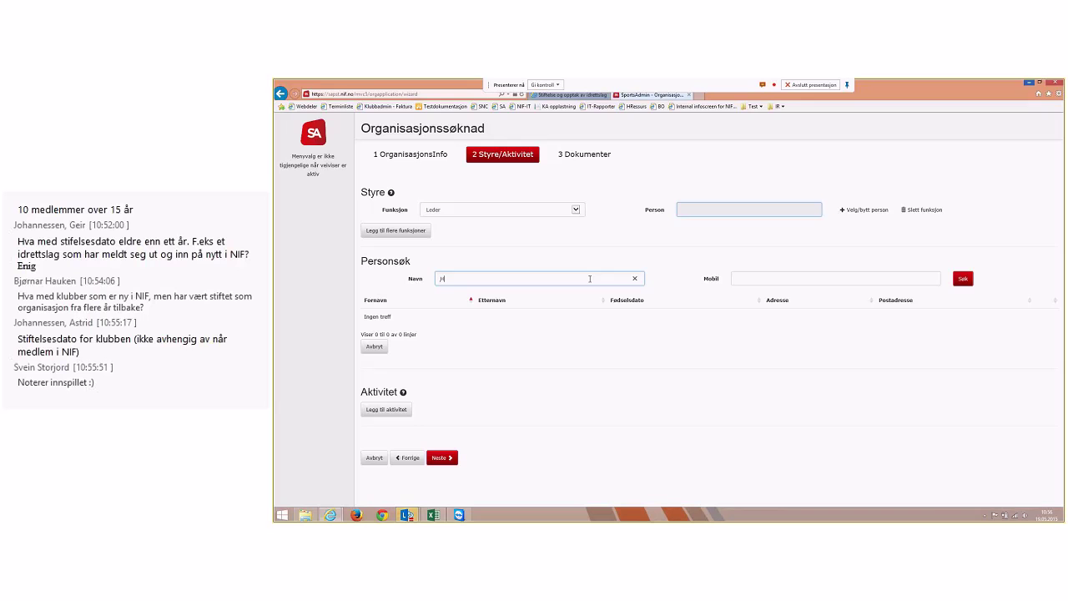
pyautogui.write('ans H')
pyautogui.write('ansen')
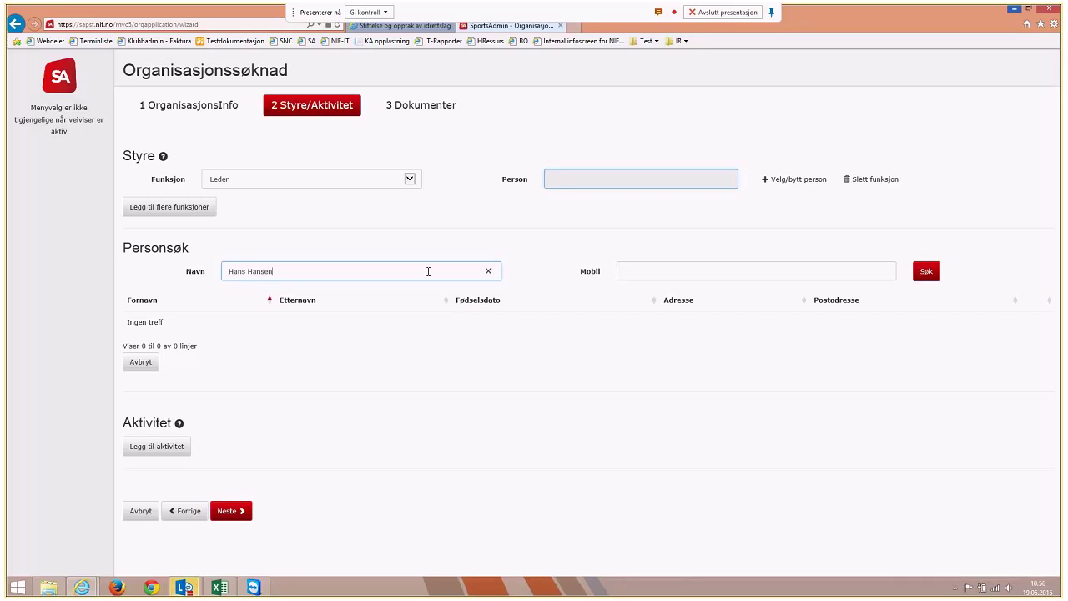
pyautogui.press('Return')
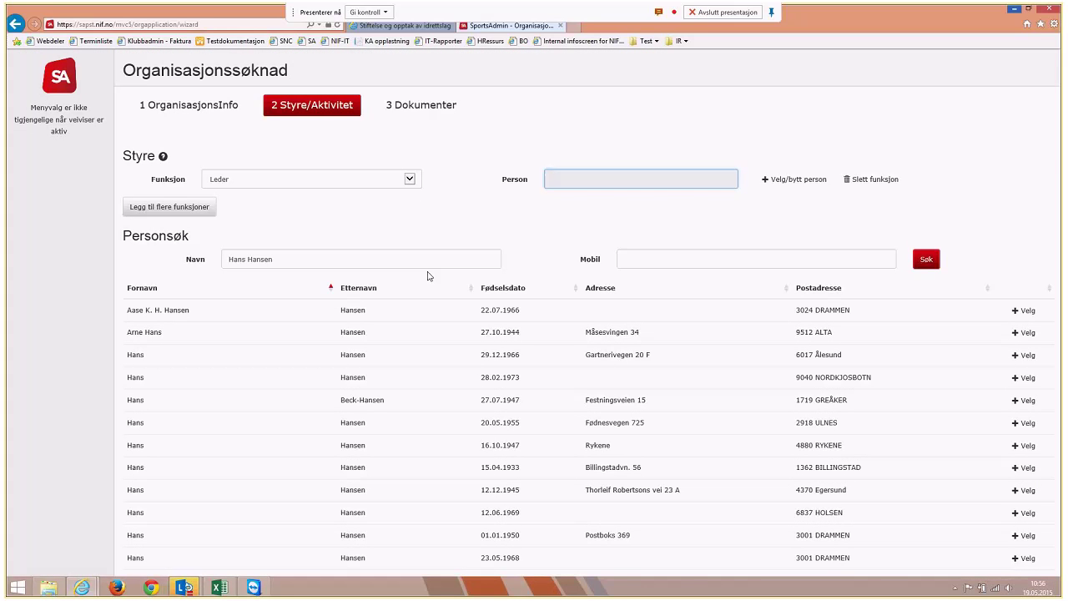
pyautogui.click(1028, 333)
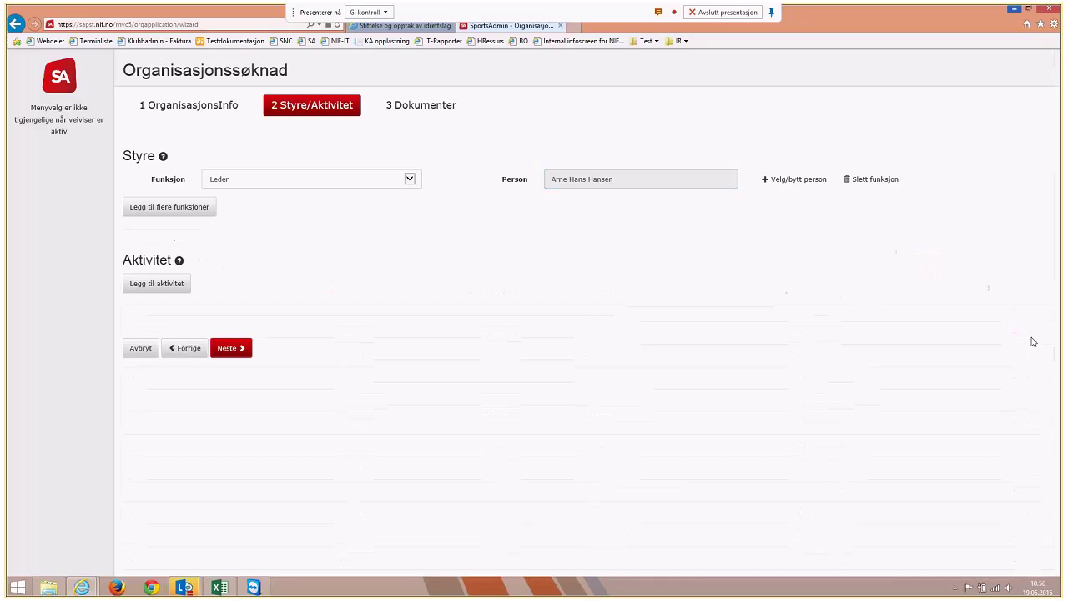
pyautogui.click(213, 213)
# Set the second function to Nestleder, search the person's name, open Ny person, then bring up Lync
pyautogui.click(266, 210)
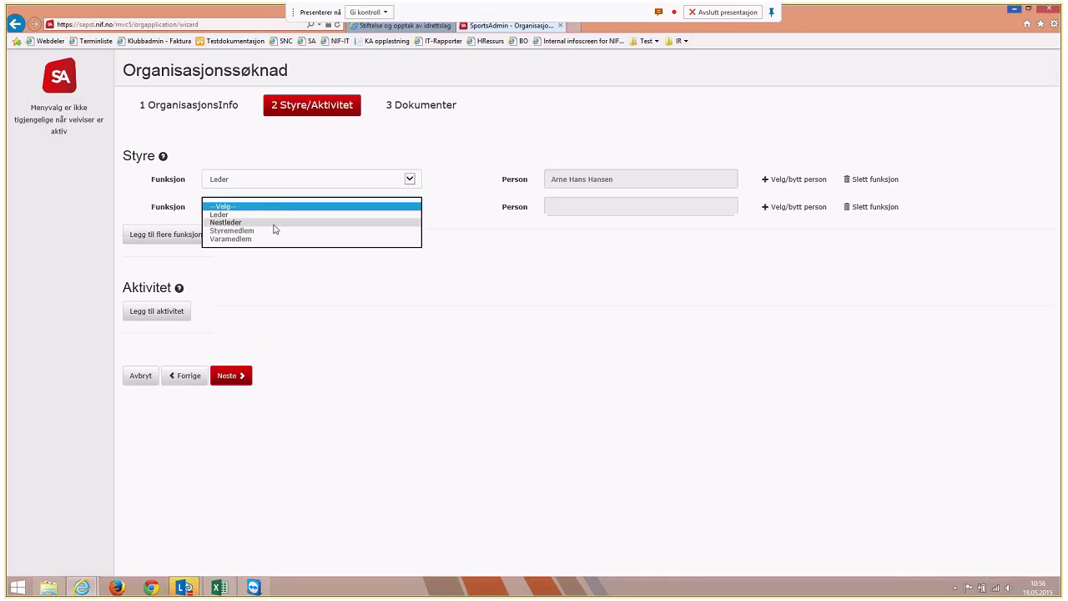
pyautogui.click(274, 223)
pyautogui.click(789, 210)
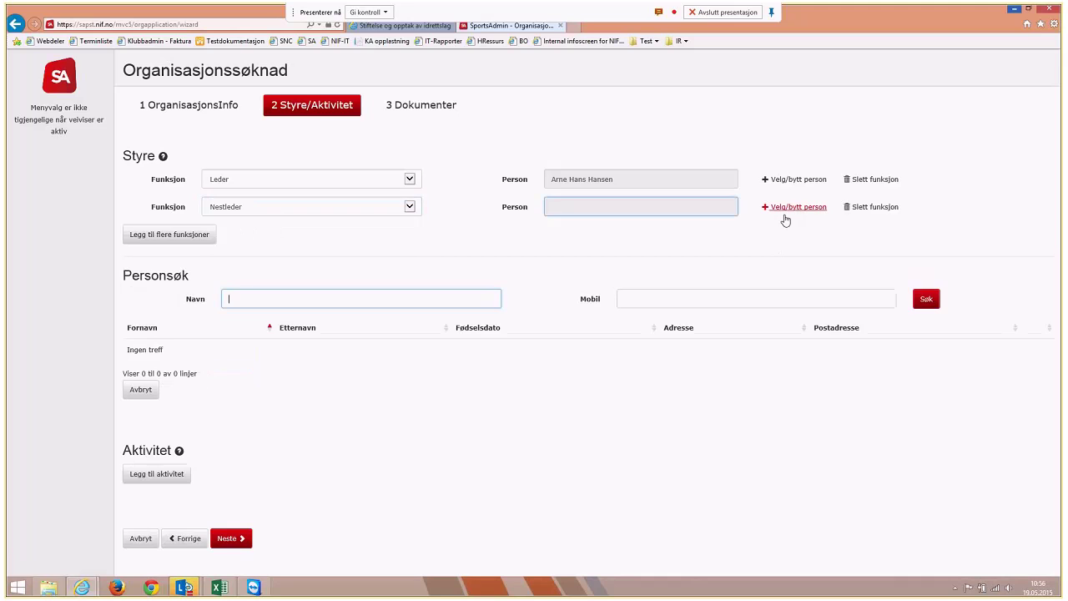
pyautogui.write('Testbror Andersen')
pyautogui.press('Return')
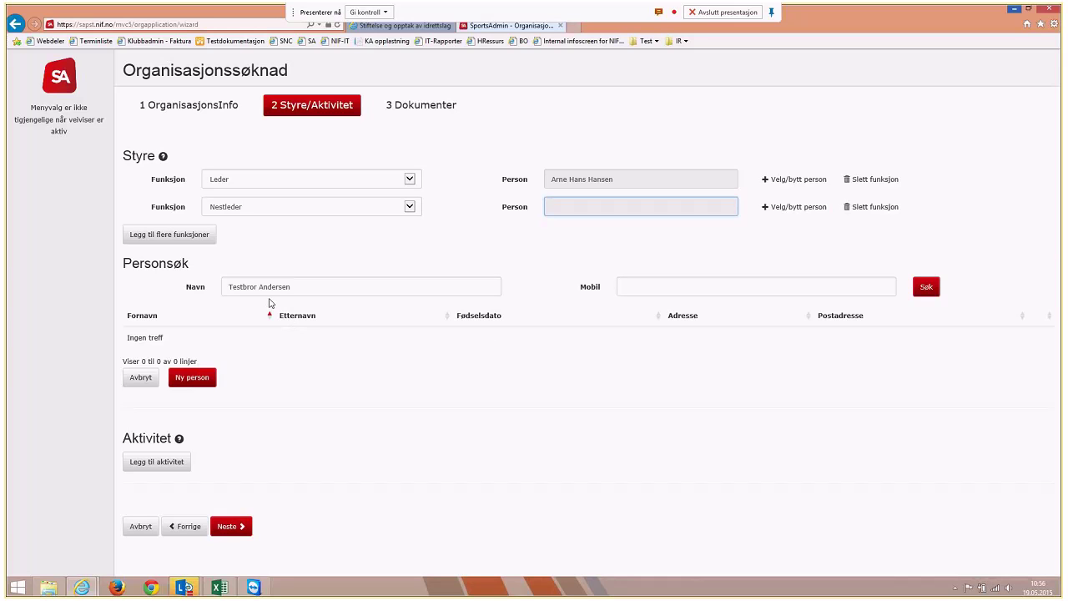
pyautogui.click(197, 381)
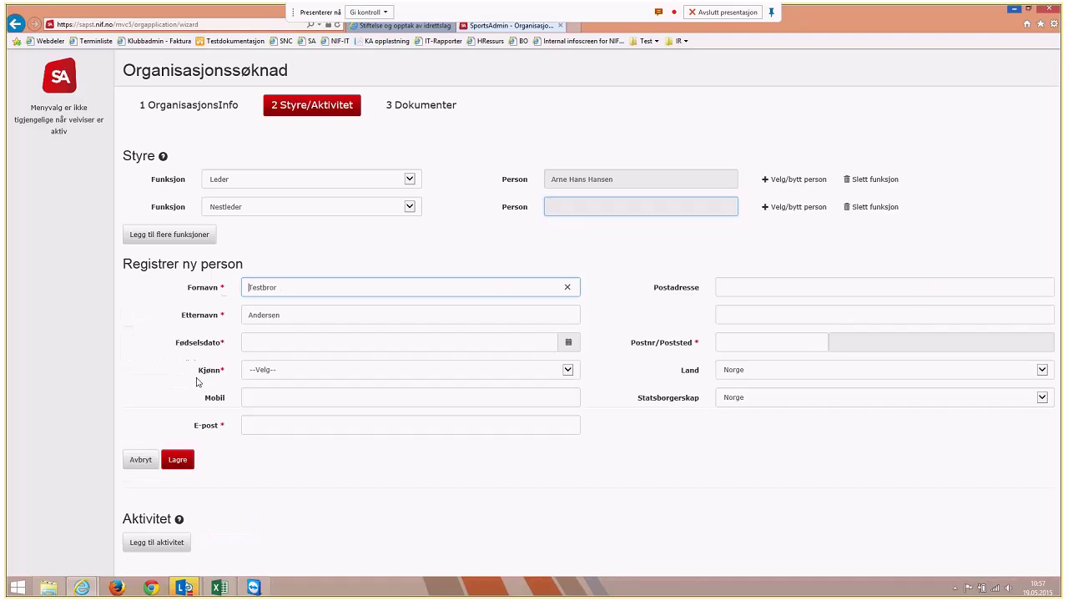
pyautogui.moveTo(185, 589)
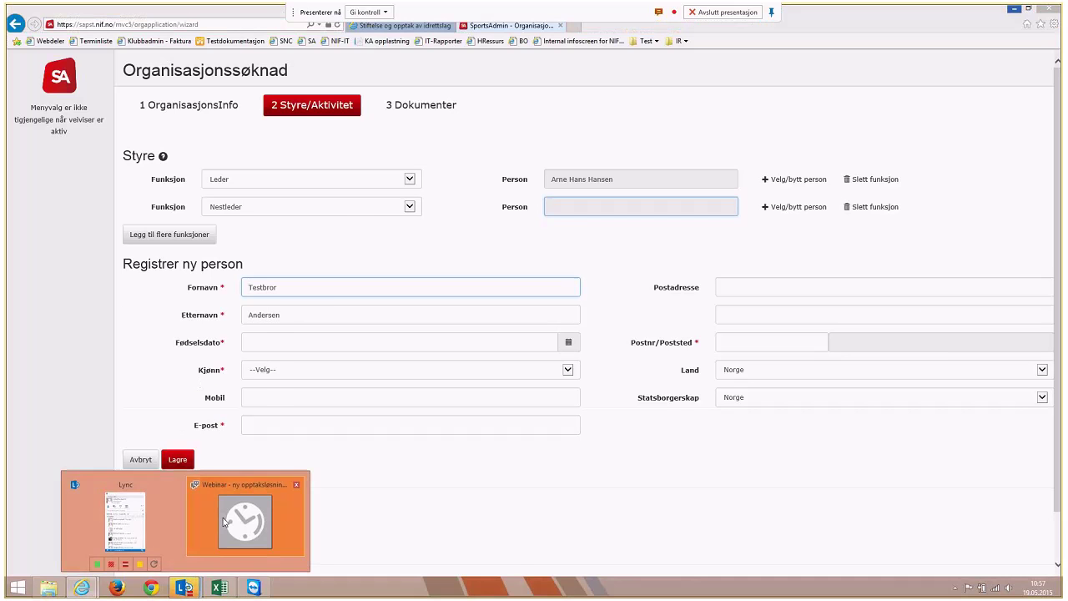
pyautogui.click(224, 523)
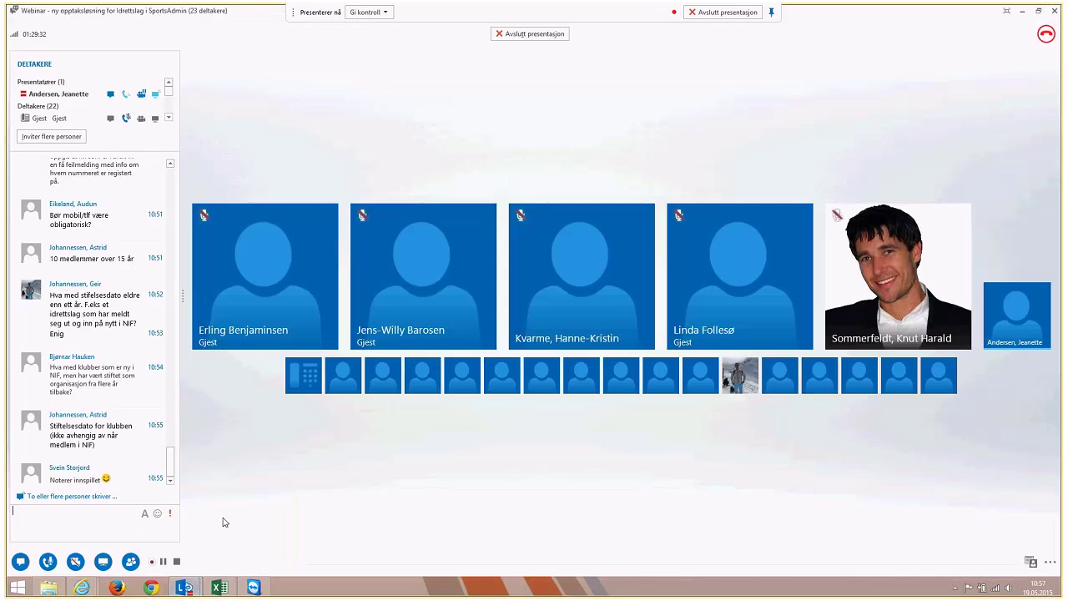
# Minimize the Lync meeting window to show the new-person registration form again
pyautogui.click(1024, 13)
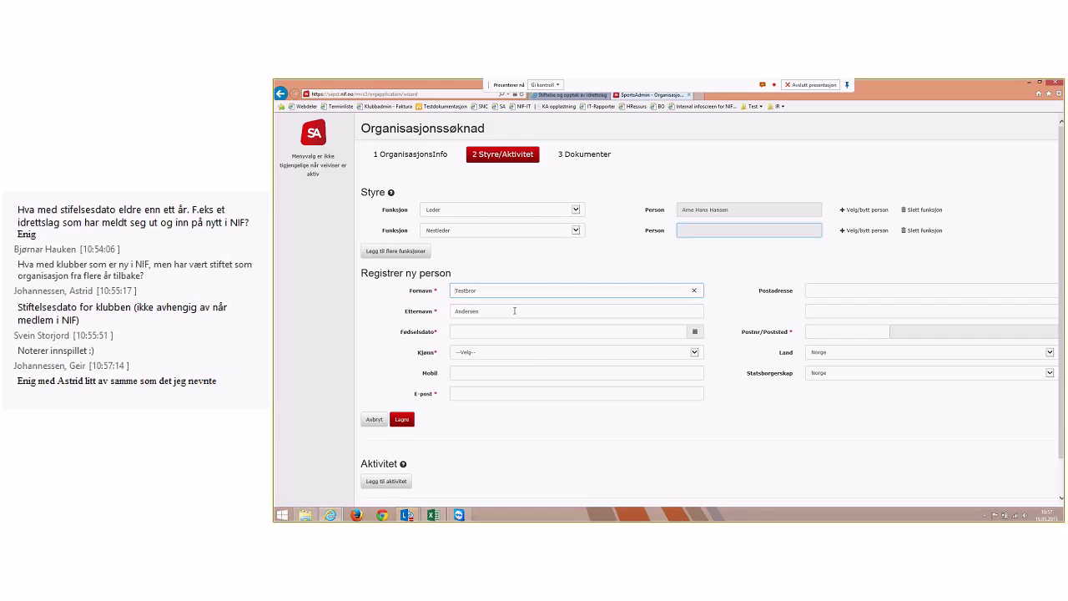
pyautogui.click(471, 374)
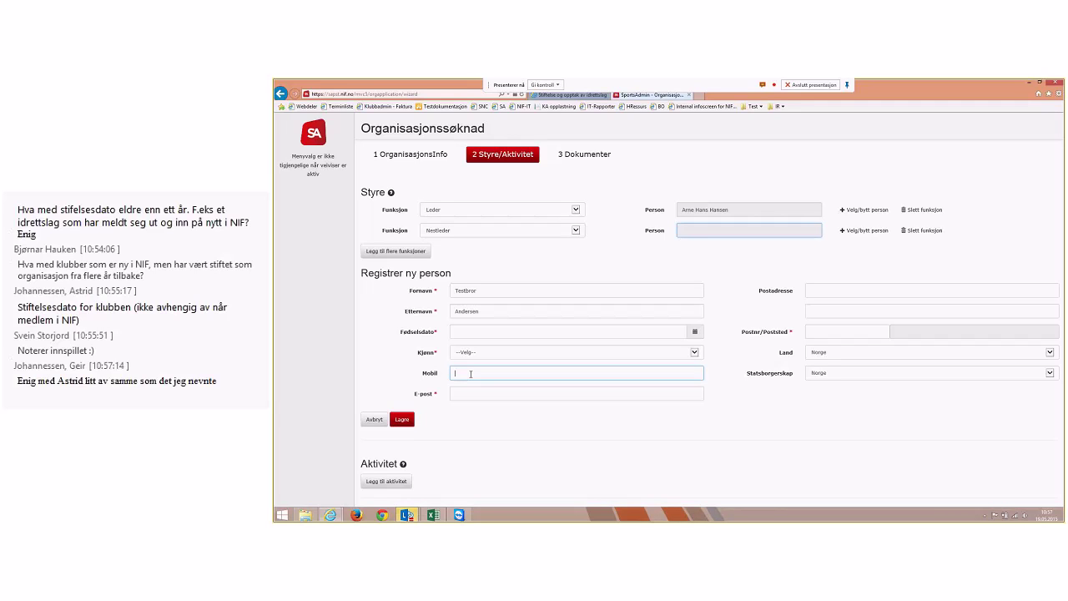
pyautogui.click(463, 392)
pyautogui.write('testbror')
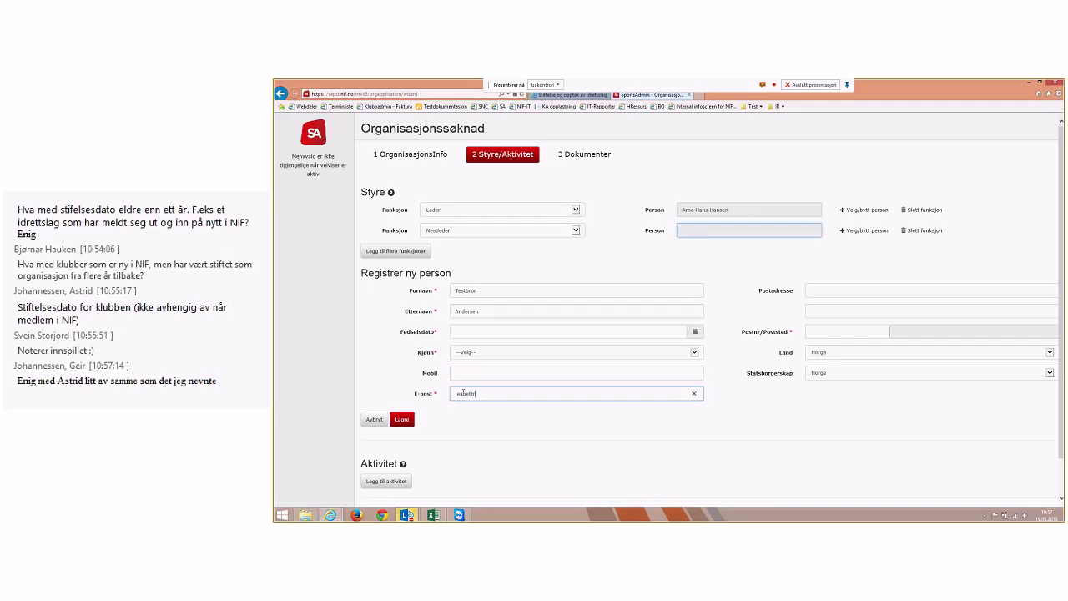
pyautogui.press('BackSpace')
pyautogui.press('BackSpace')
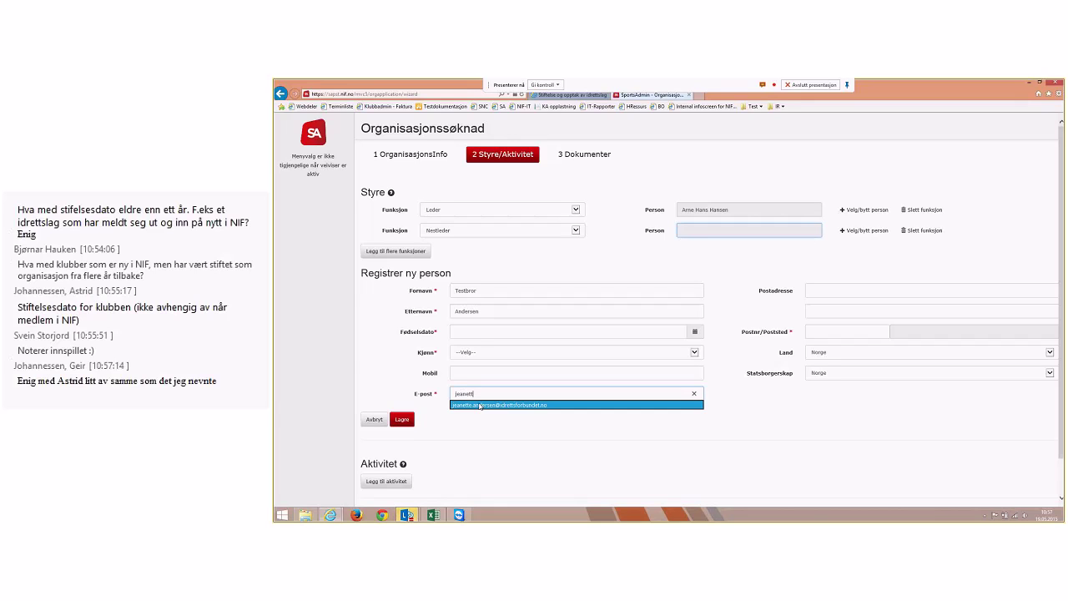
pyautogui.click(481, 405)
pyautogui.click(481, 331)
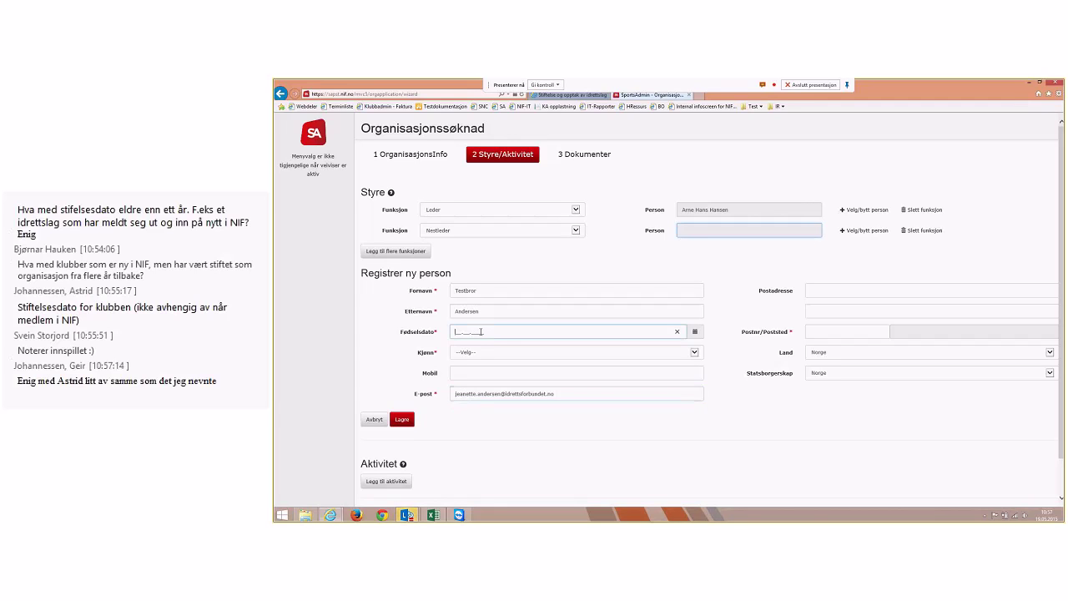
pyautogui.write('26.05.1983')
pyautogui.click(484, 352)
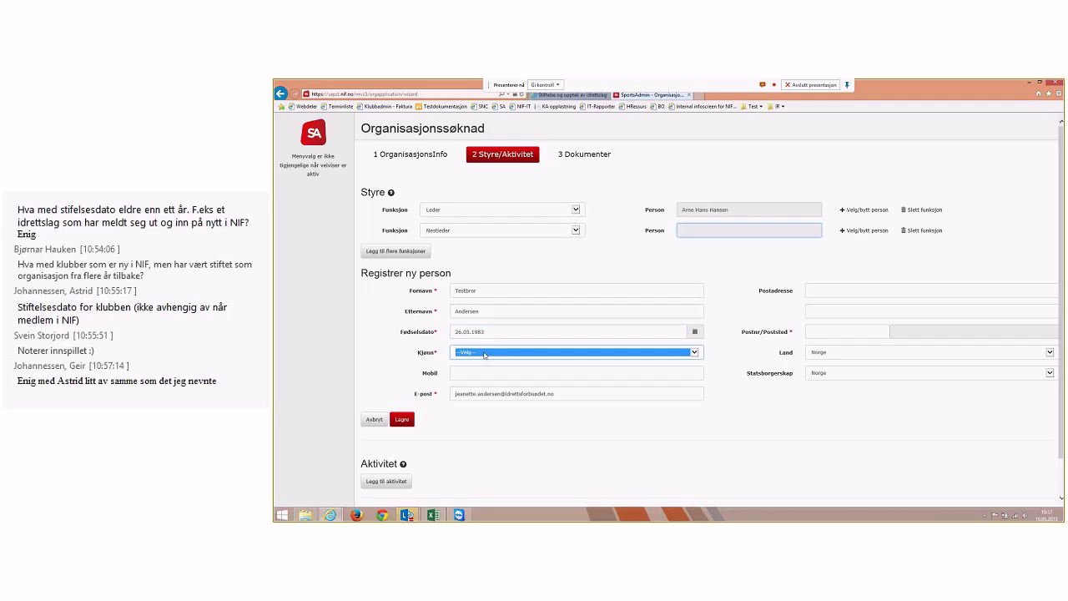
pyautogui.click(481, 359)
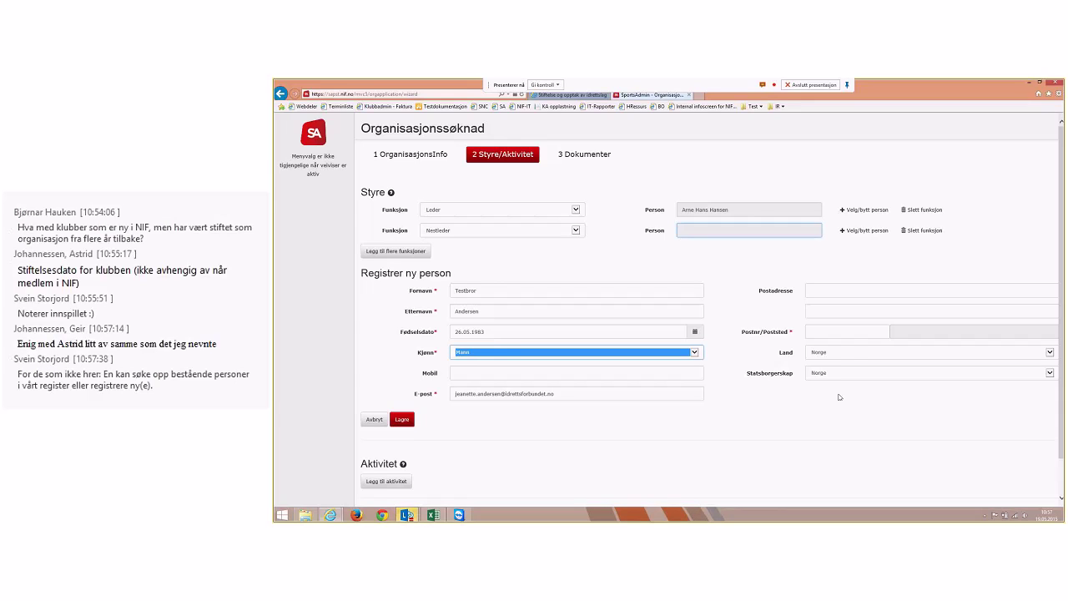
pyautogui.click(845, 333)
pyautogui.write('30')
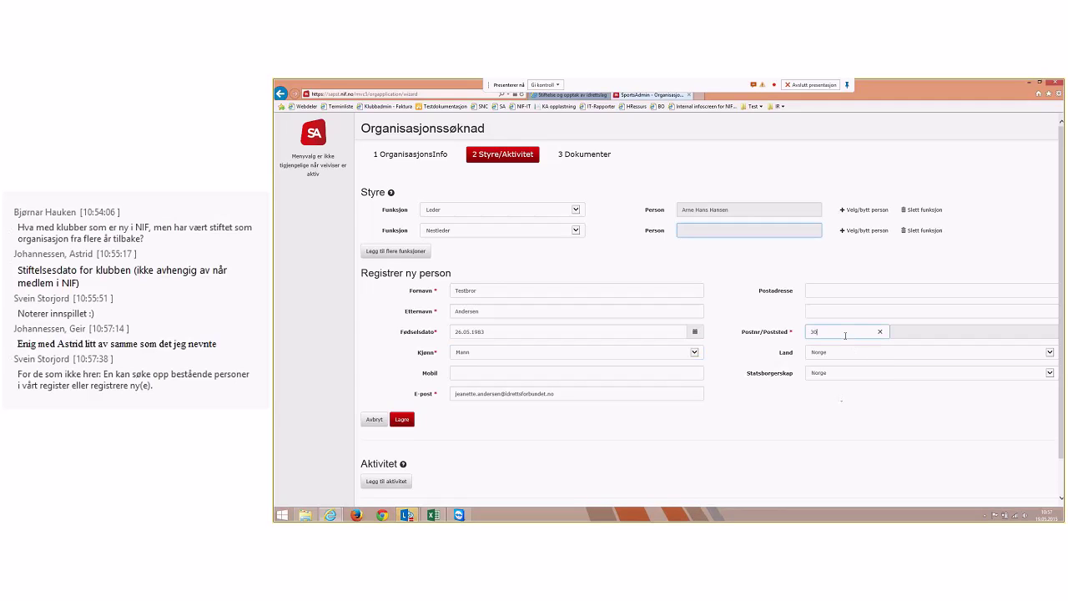
pyautogui.write('58')
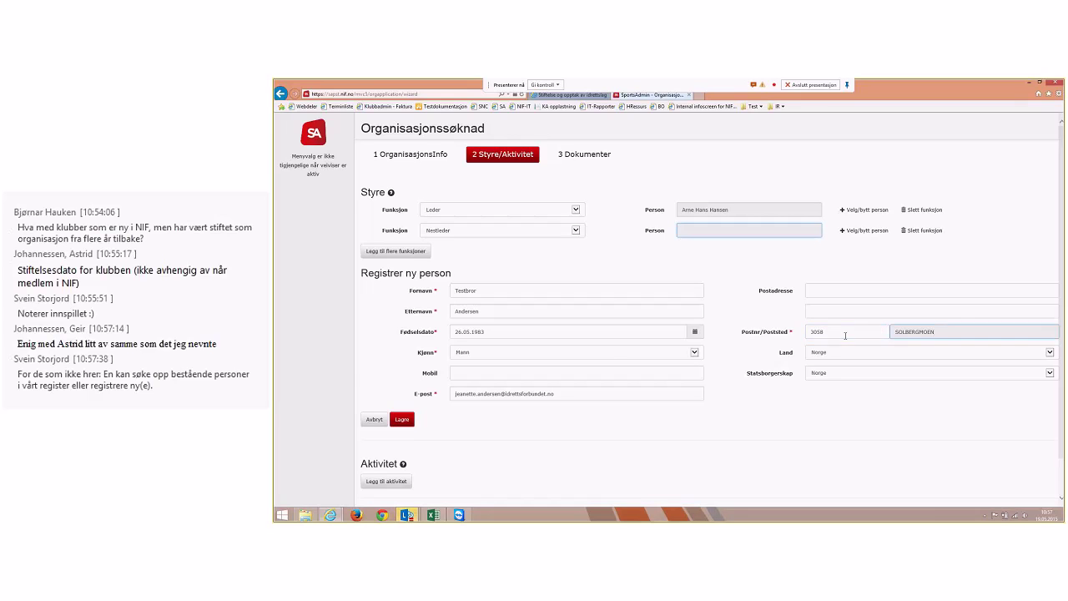
pyautogui.click(401, 421)
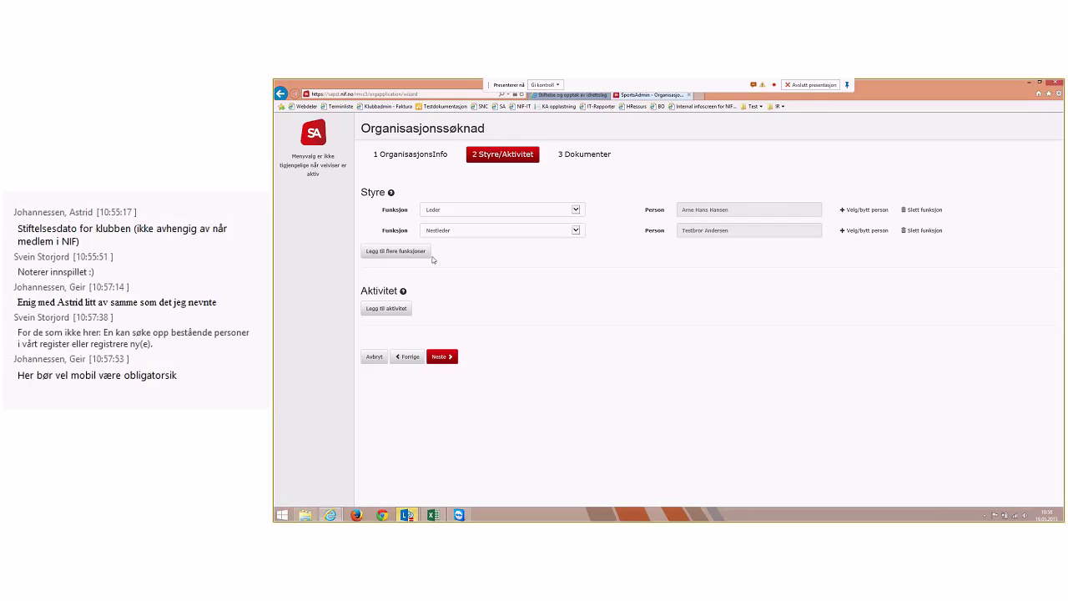
# Add a third board function row set to Styremedlem
pyautogui.click(426, 254)
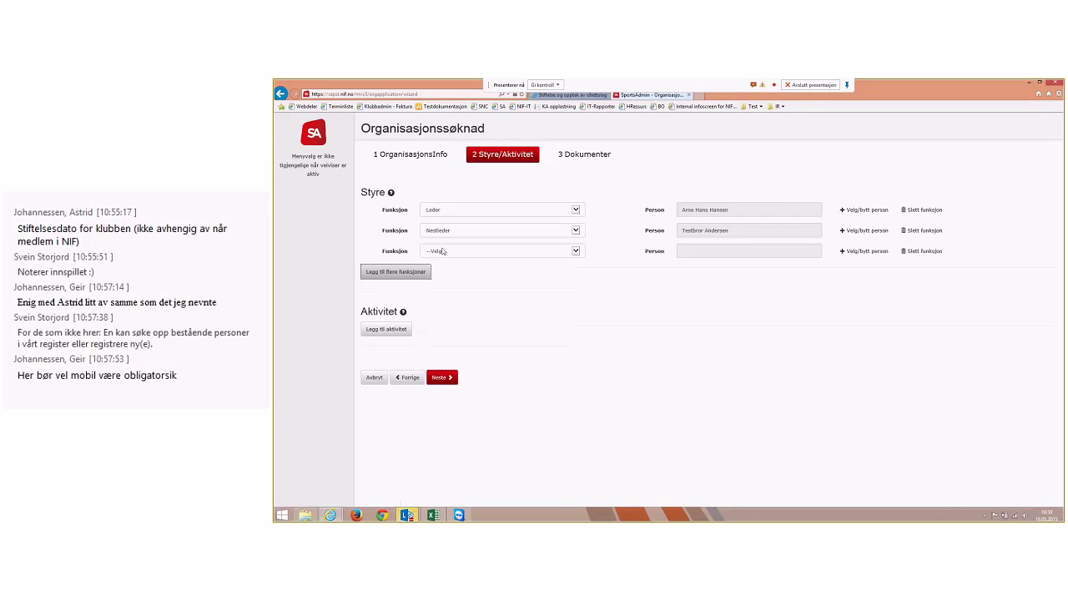
pyautogui.click(442, 250)
pyautogui.click(484, 271)
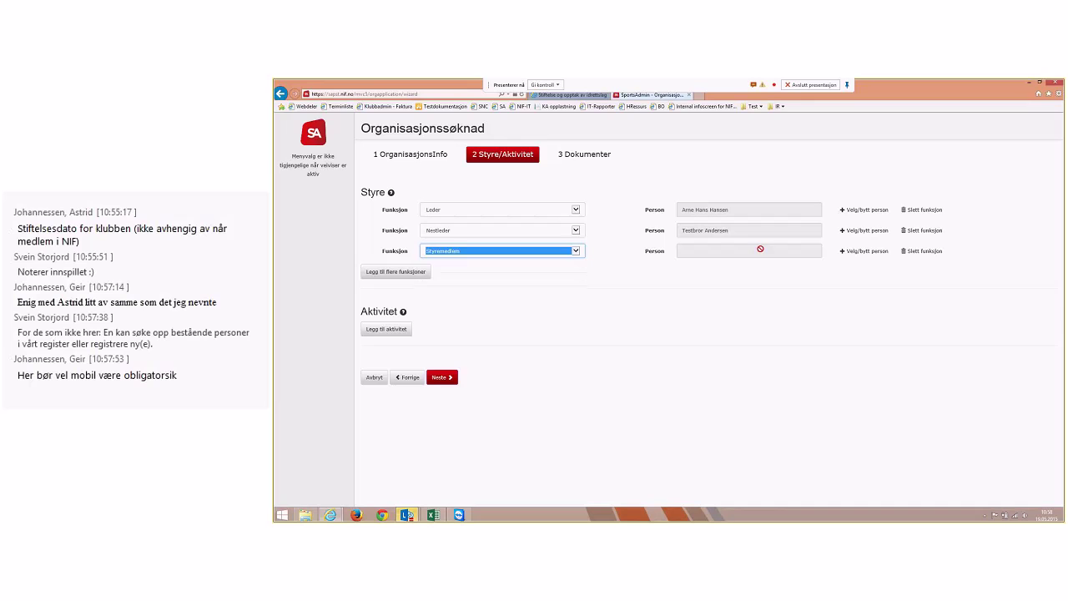
# Search the board member's name and open the Ny person registration form
pyautogui.click(863, 251)
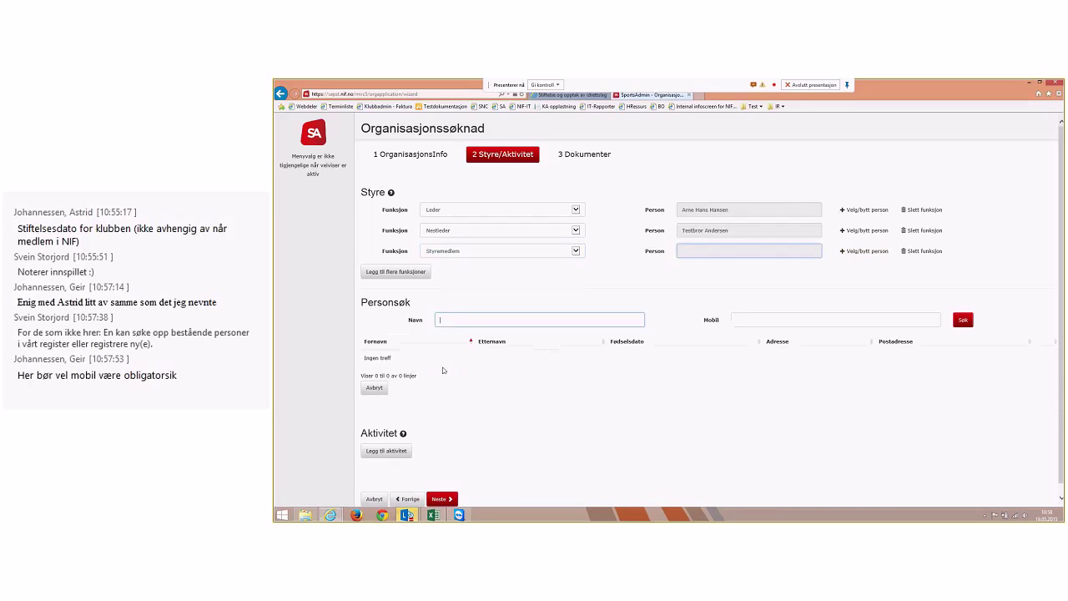
pyautogui.write('sdafsd wdefsad')
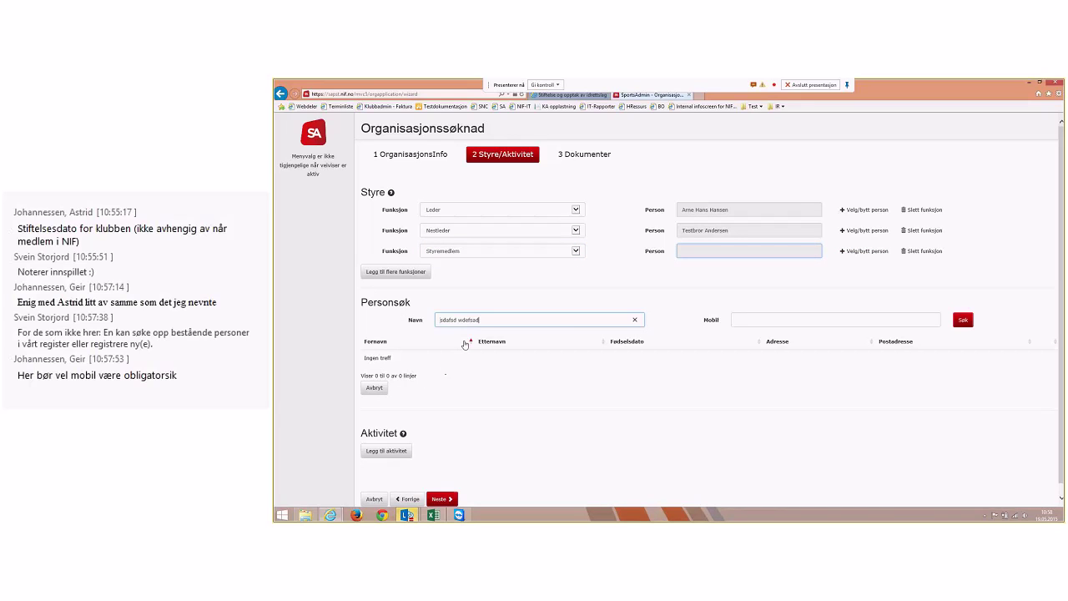
pyautogui.click(961, 320)
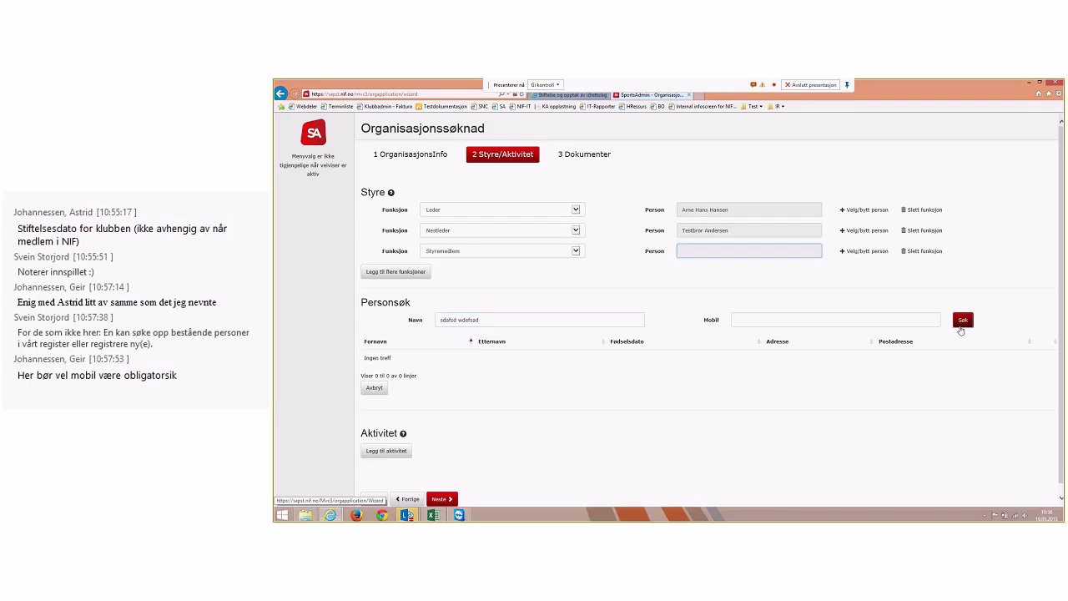
pyautogui.click(412, 378)
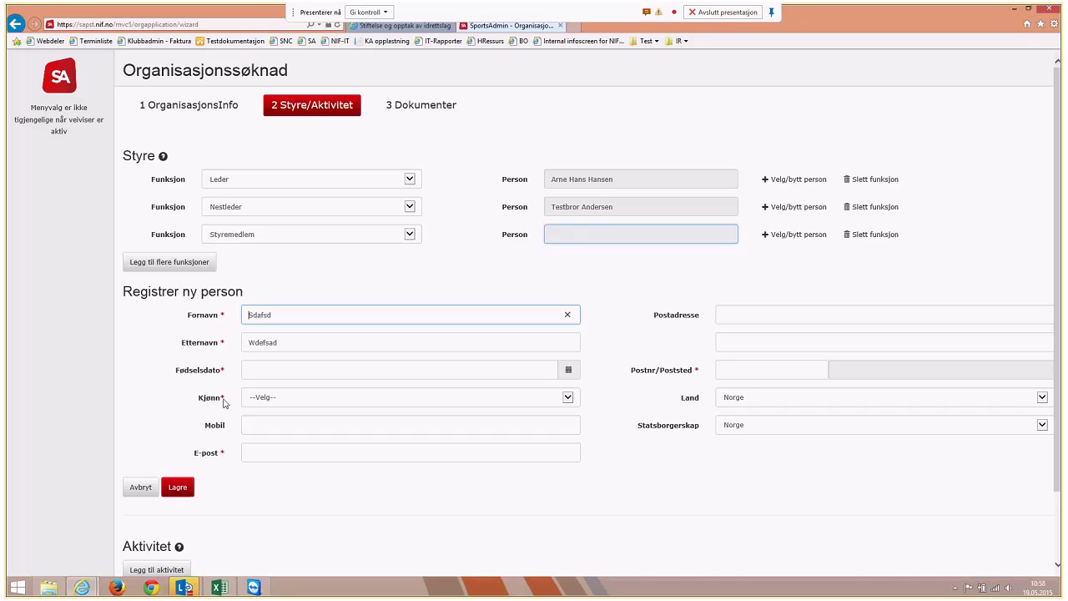
# Cancel the new-person form and assign an existing person from the name search as Styremedlem
pyautogui.click(140, 487)
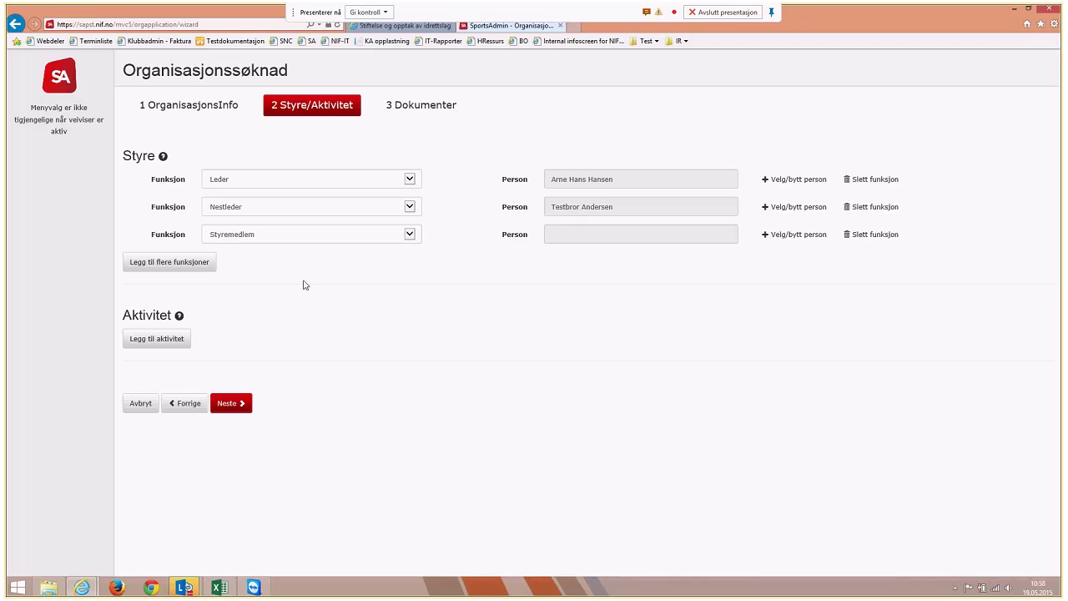
pyautogui.click(784, 236)
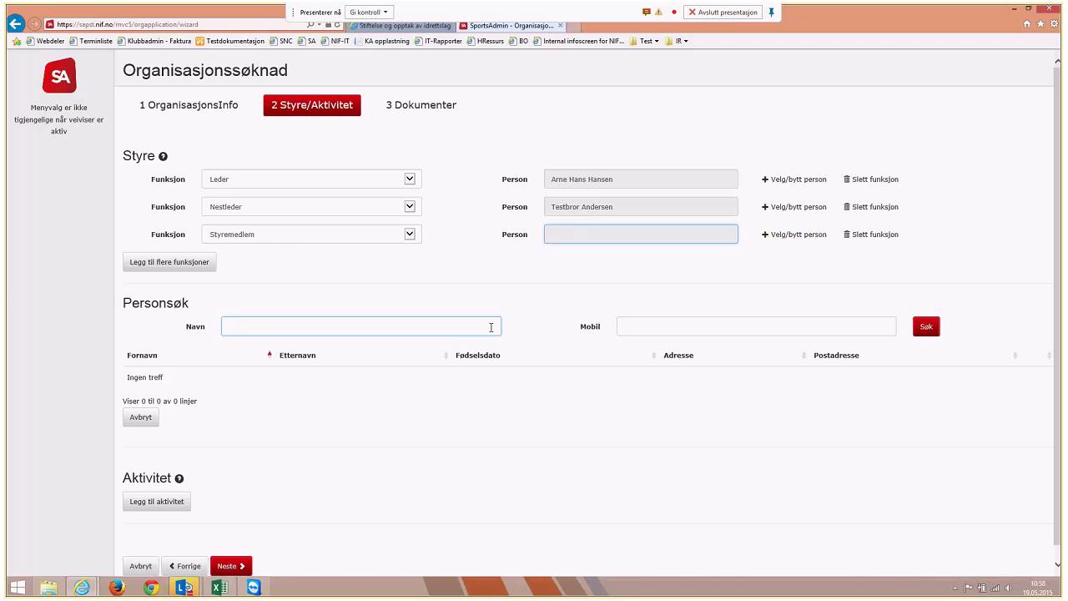
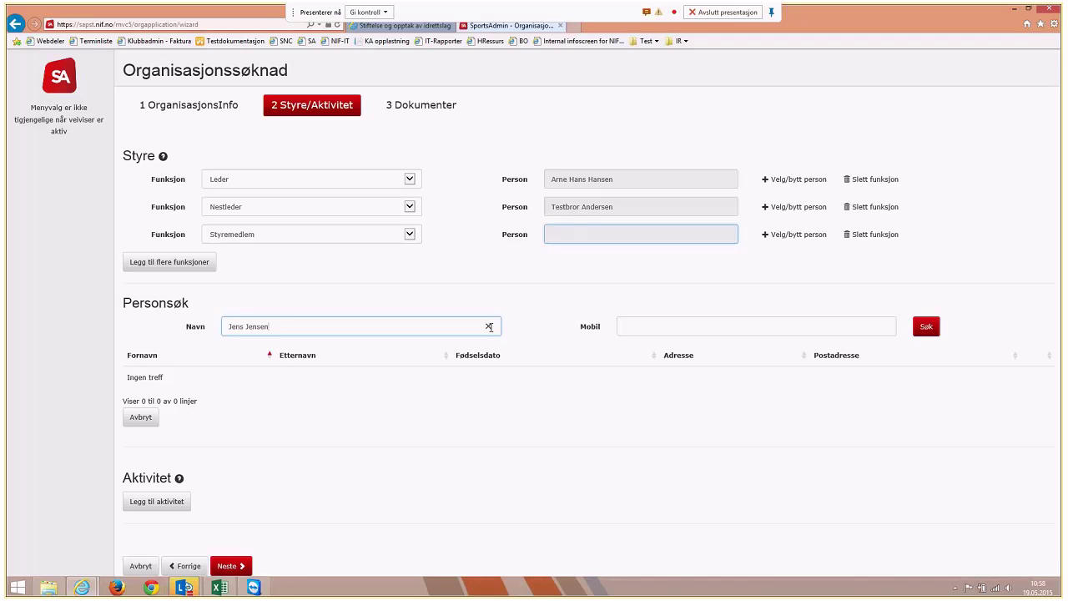
pyautogui.press('Return')
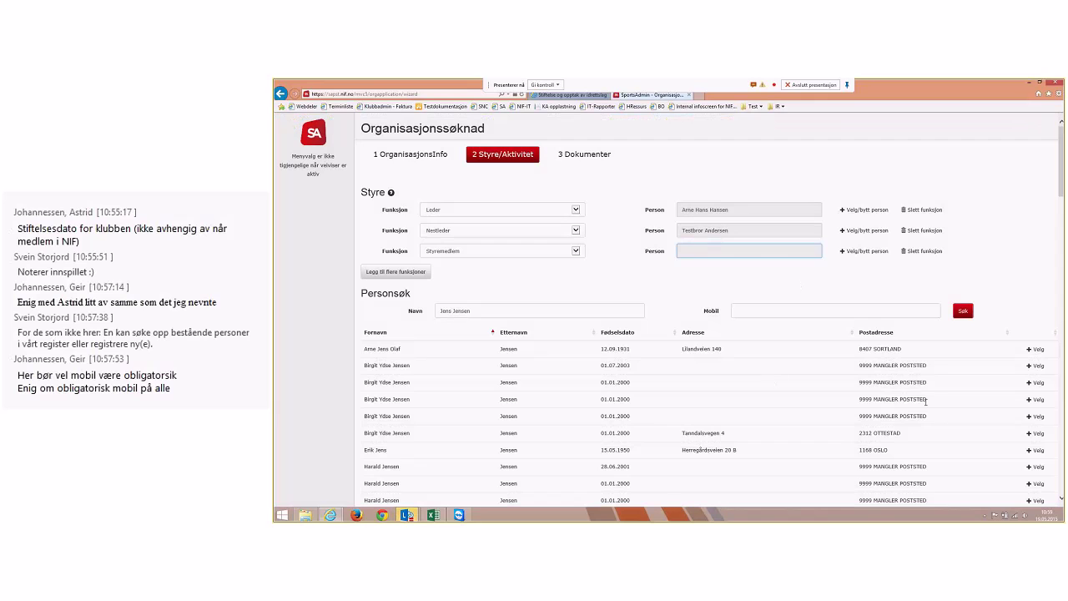
pyautogui.click(1038, 349)
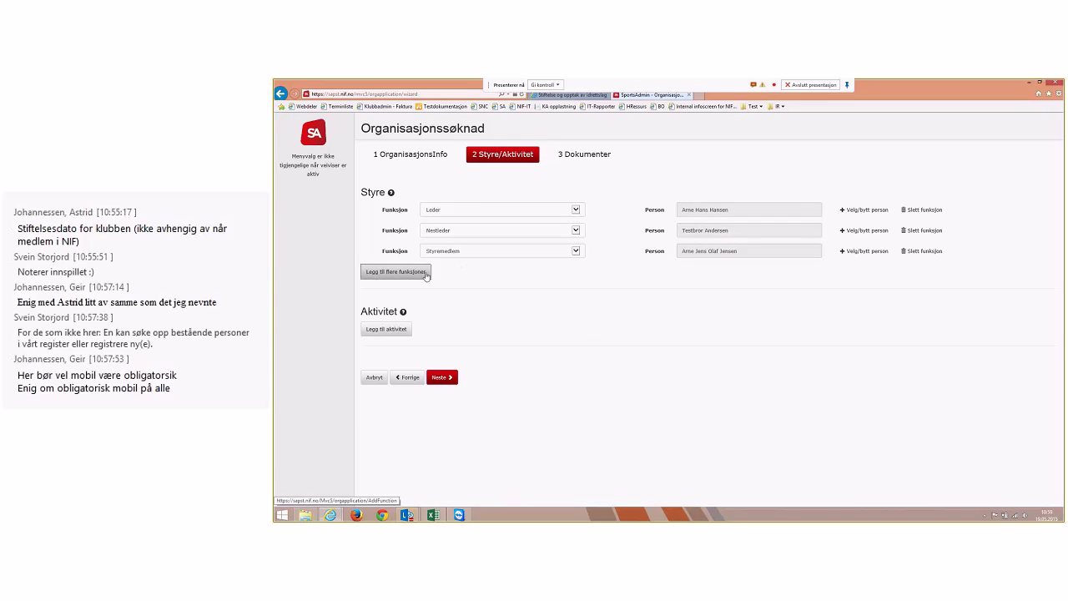
# Add a fourth board role, Varamedlem, and assign the first name-search result to it
pyautogui.click(417, 272)
pyautogui.click(458, 275)
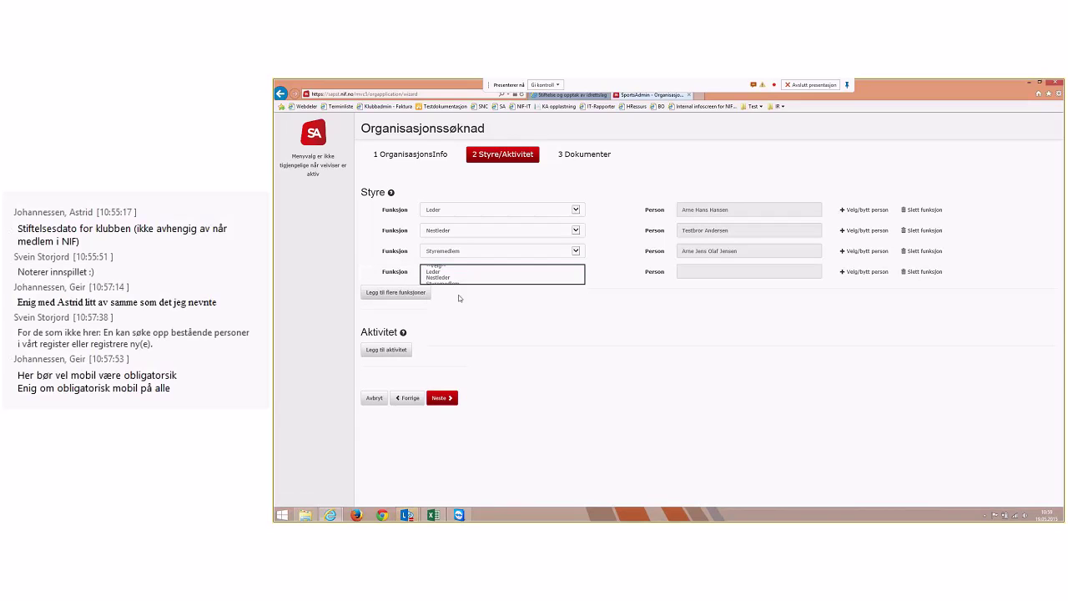
pyautogui.click(458, 297)
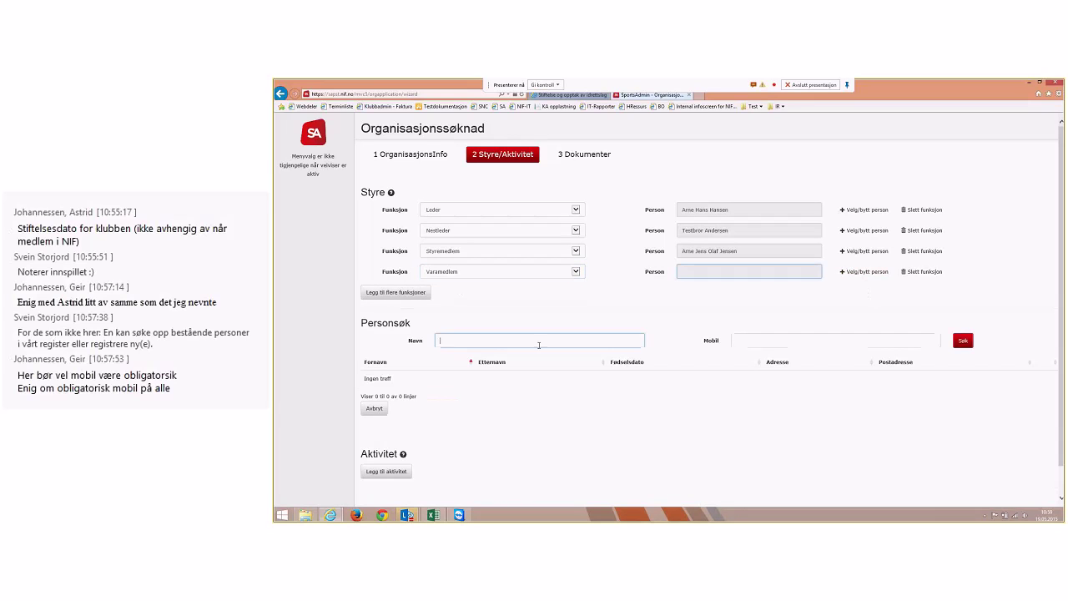
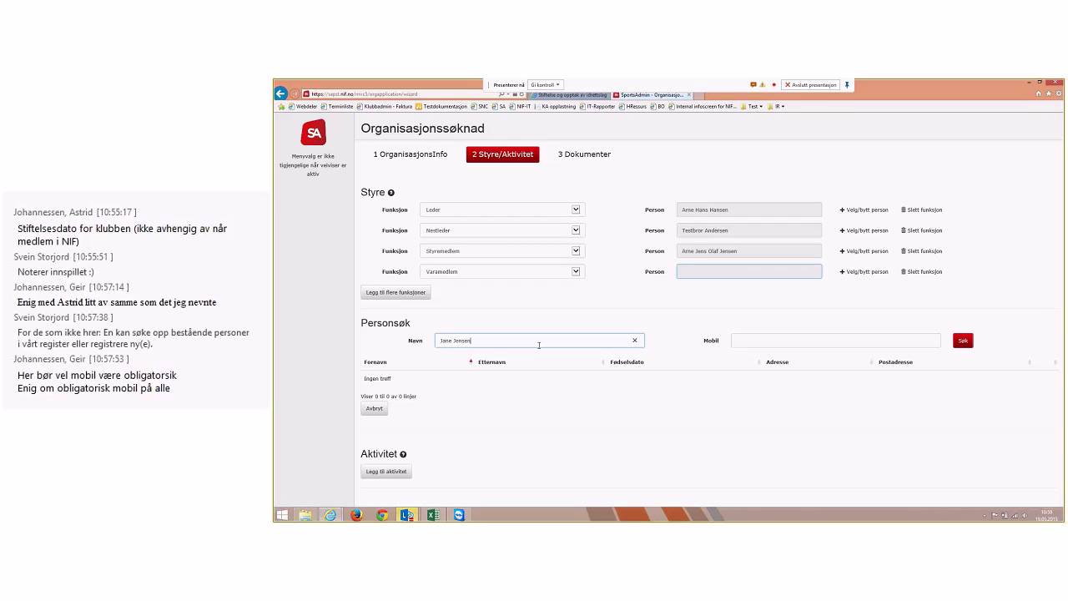
pyautogui.press('Return')
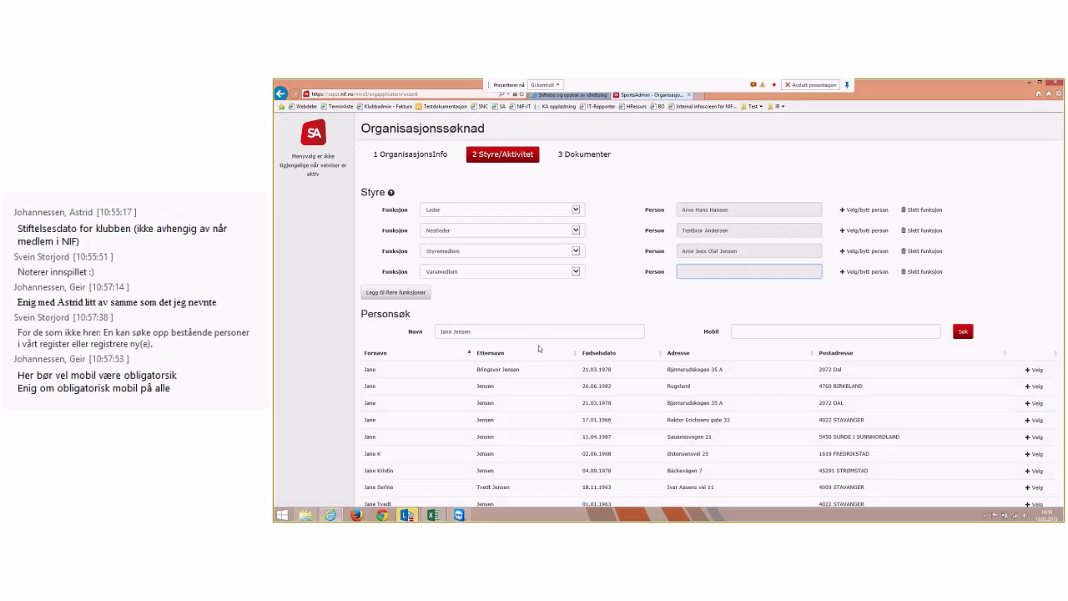
pyautogui.click(1033, 370)
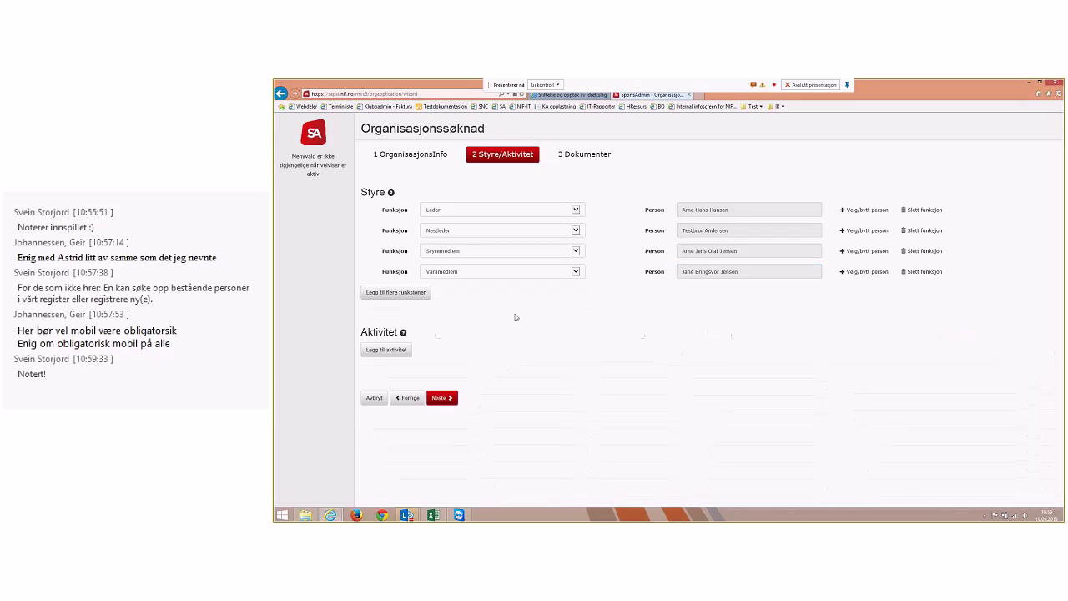
# Add an activity to the application and set its sport to Fotball
pyautogui.click(392, 350)
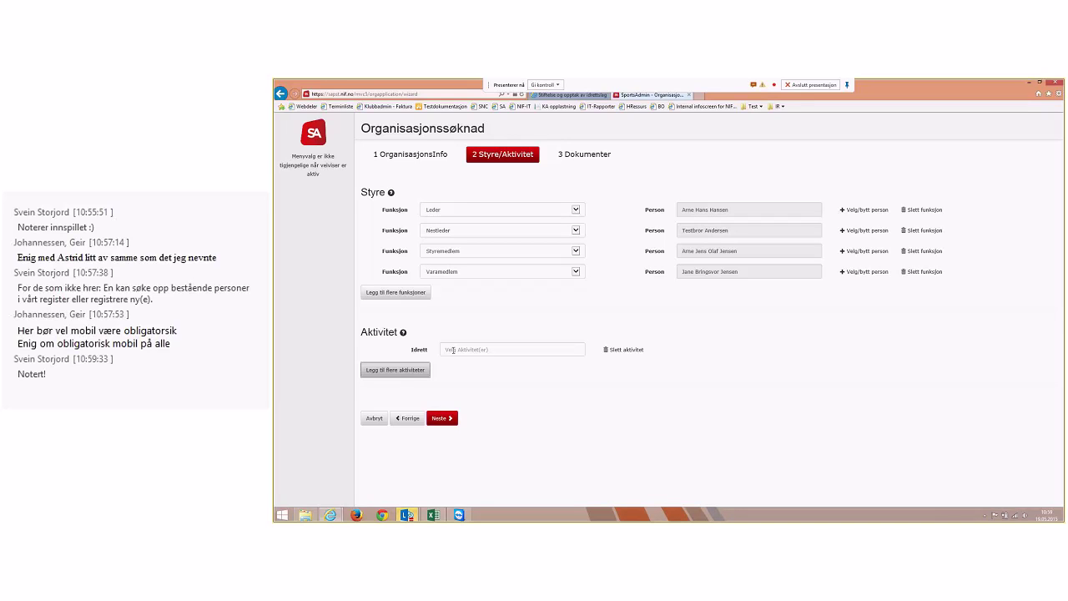
pyautogui.click(452, 349)
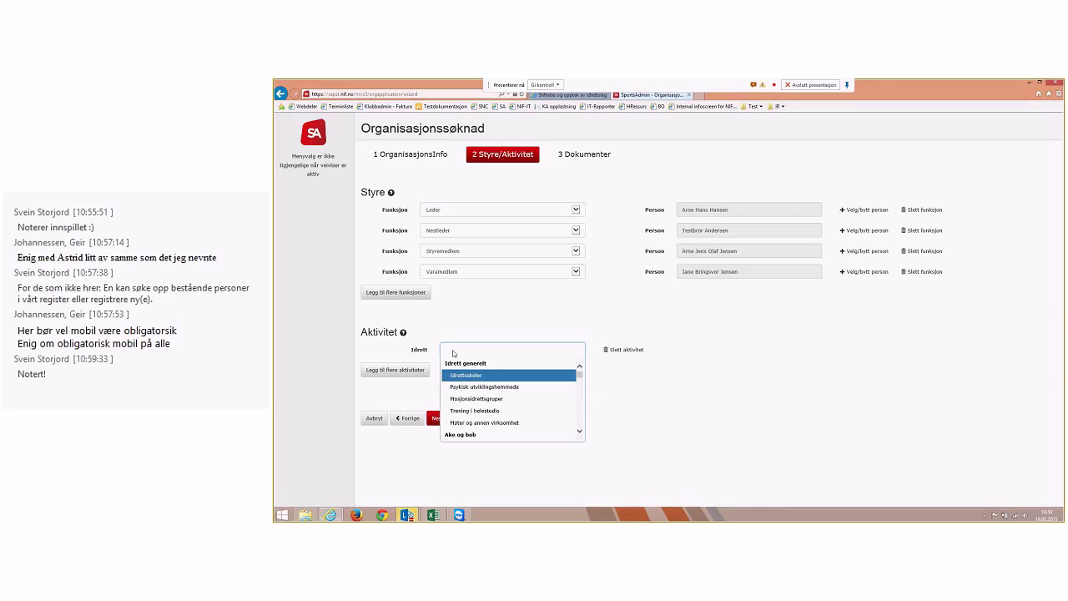
pyautogui.write('fotball')
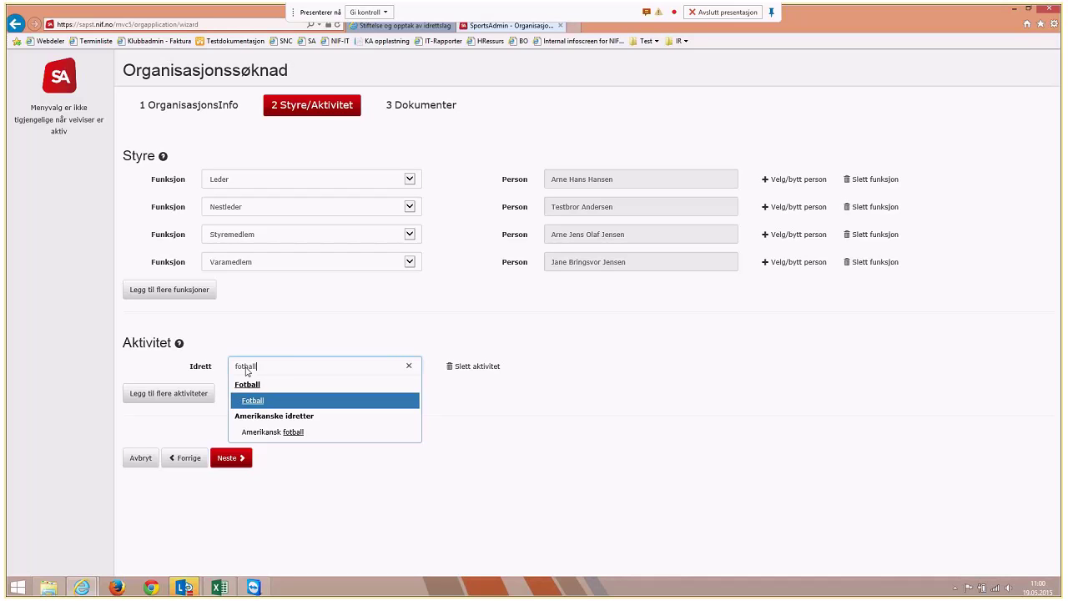
pyautogui.click(268, 402)
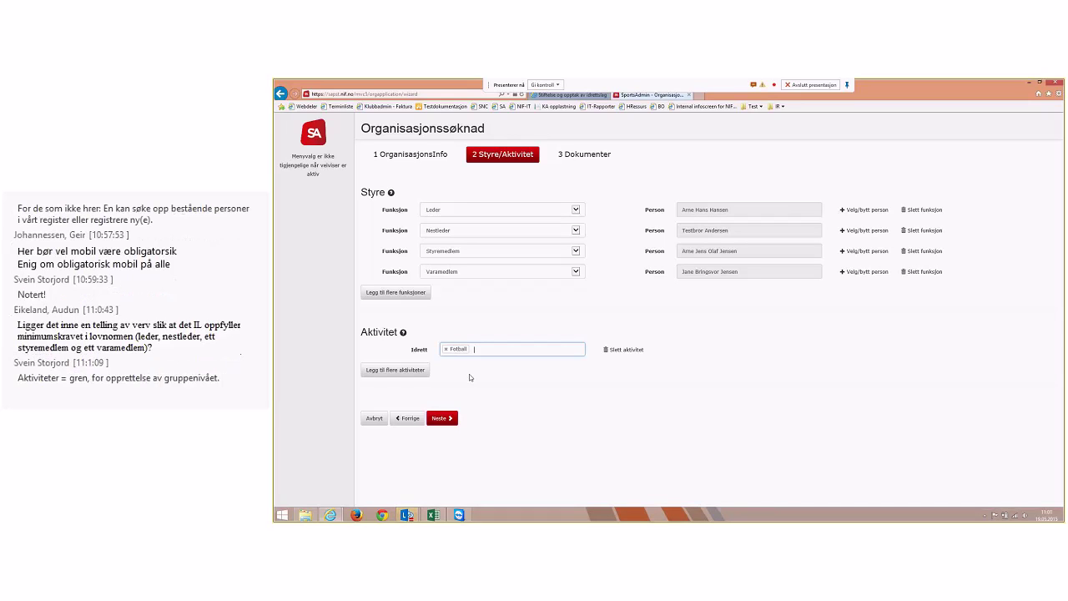
# Add a second activity row, search 'hånd' for its sport, then dismiss the stalled search
pyautogui.click(417, 371)
pyautogui.click(473, 373)
pyautogui.write('hånd')
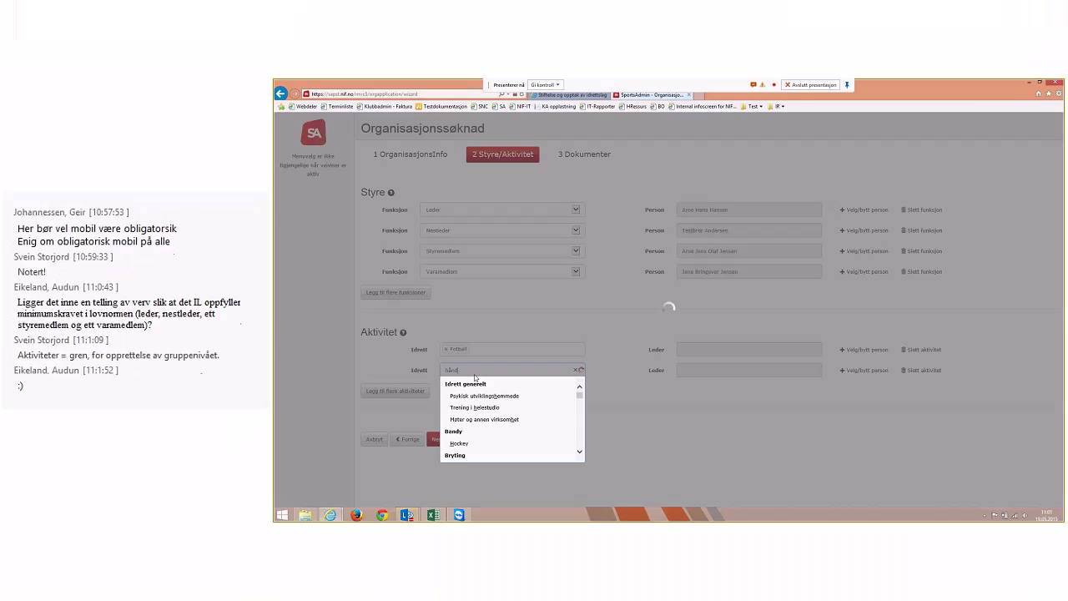
pyautogui.click(527, 381)
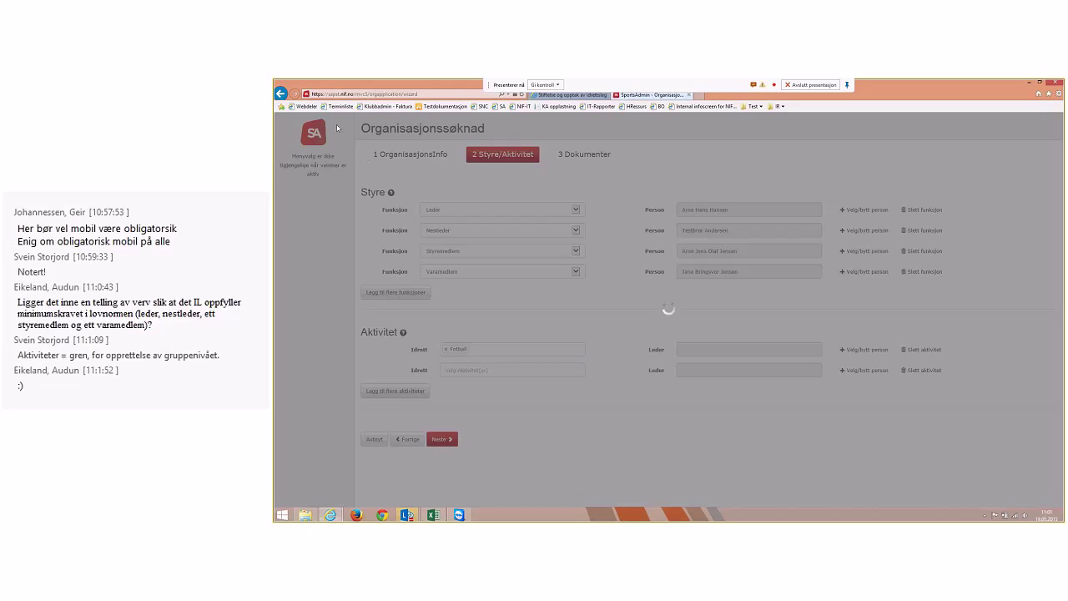
# Leave the stalled form and open Organisasjon > Organisasjonssøknad from the sidebar
pyautogui.click(281, 93)
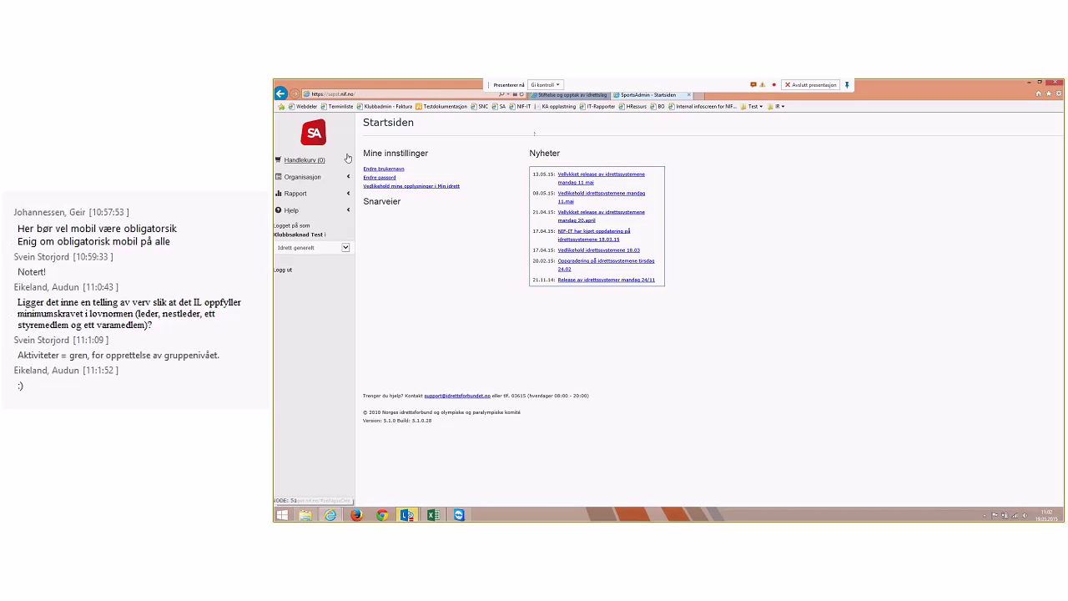
pyautogui.click(302, 177)
pyautogui.click(303, 206)
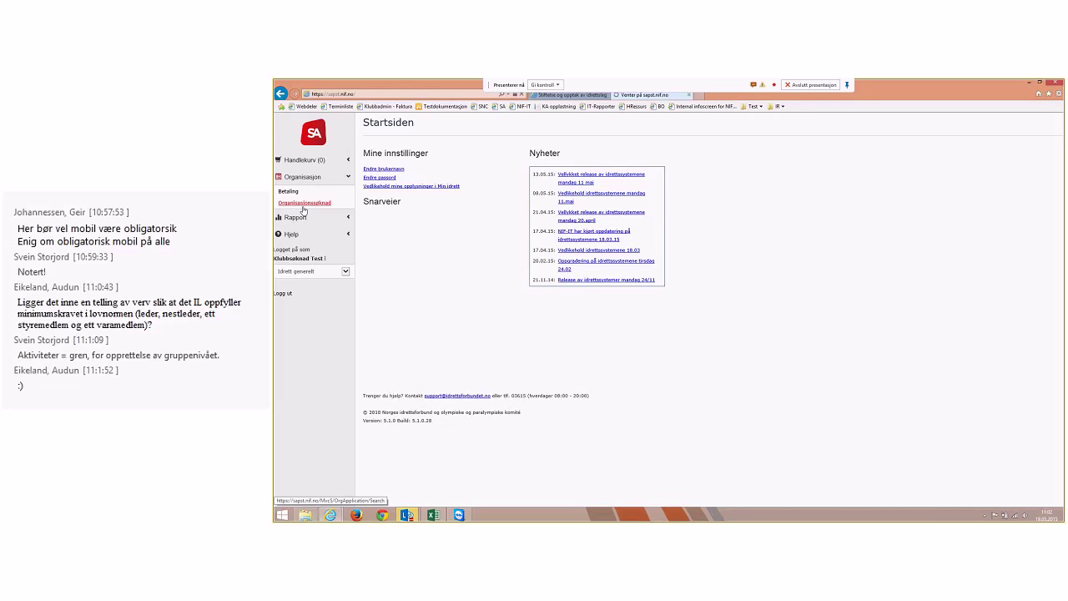
# Bring the Lync webinar window forward and minimise it to reveal the applications list
pyautogui.moveTo(409, 517)
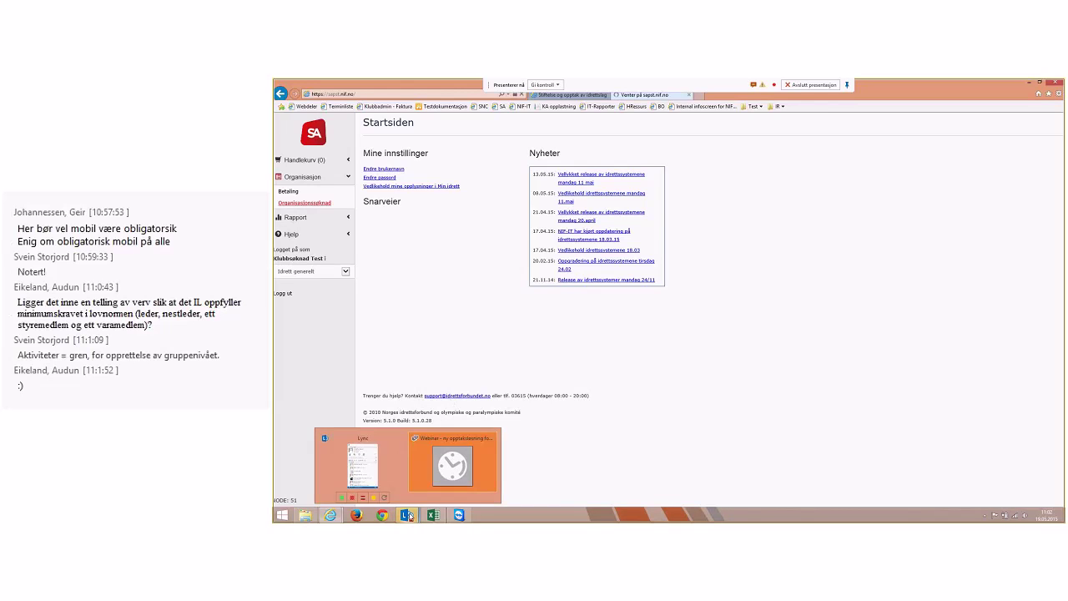
pyautogui.click(454, 464)
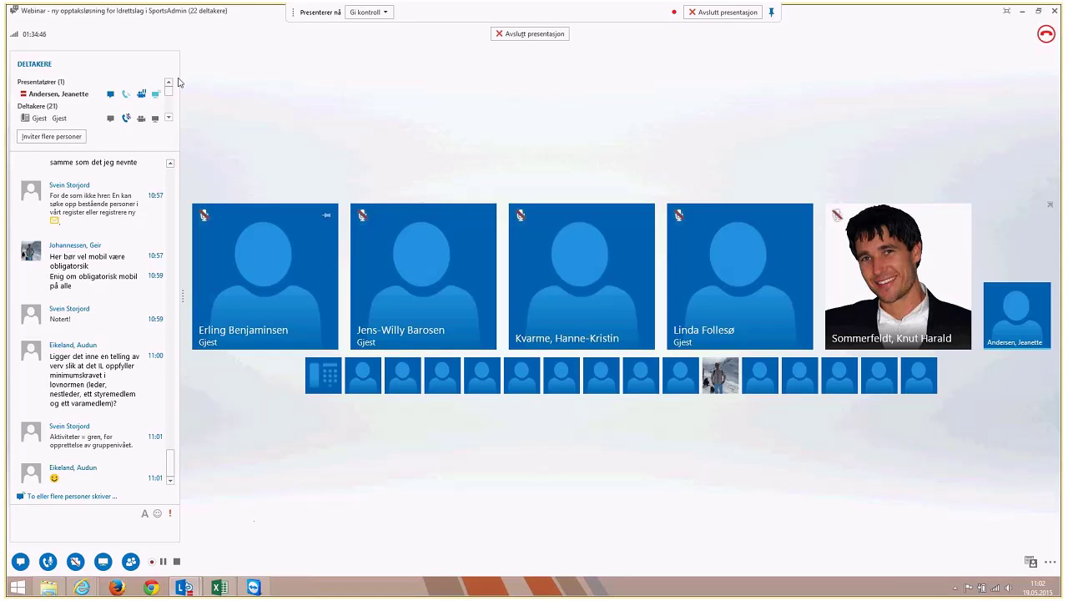
pyautogui.click(1022, 12)
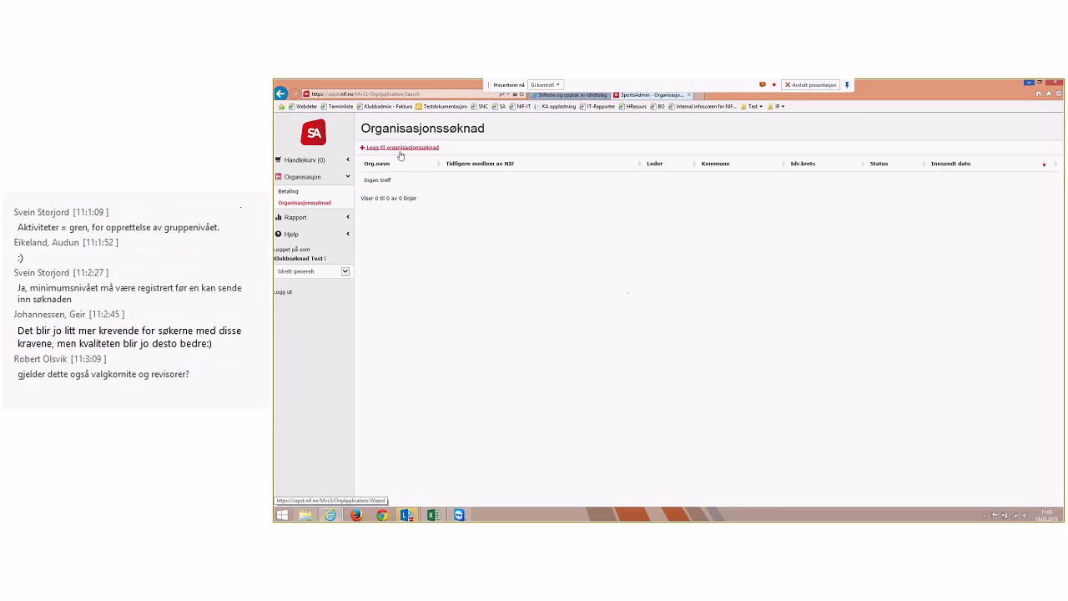
# Start a new application for Demoklubb IL, founded 01.01.2015, with its postal address and postcode
pyautogui.click(400, 148)
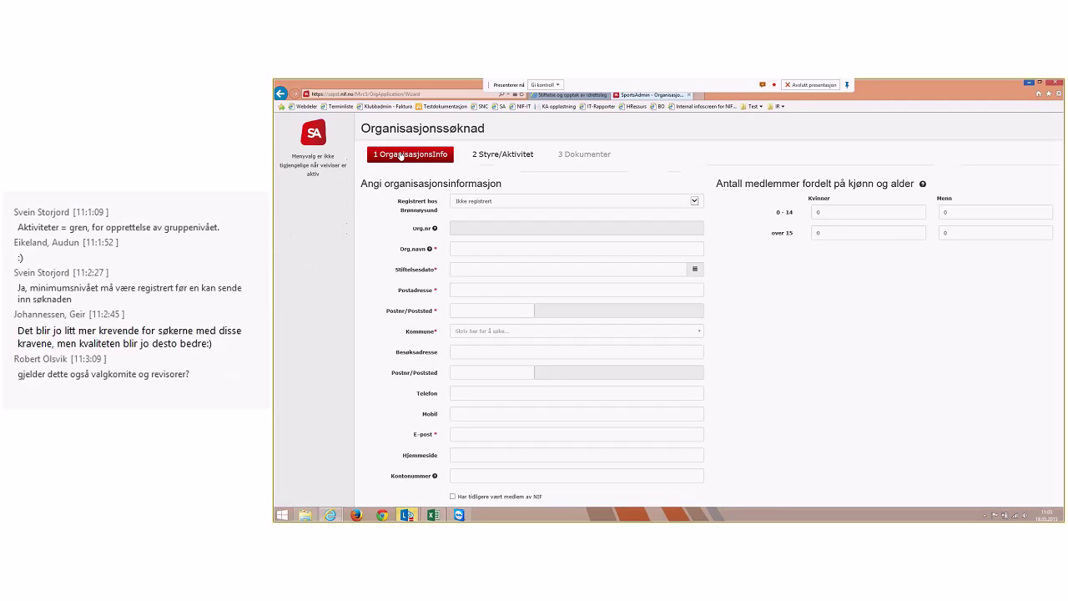
pyautogui.click(494, 249)
pyautogui.write('Demoklubb ')
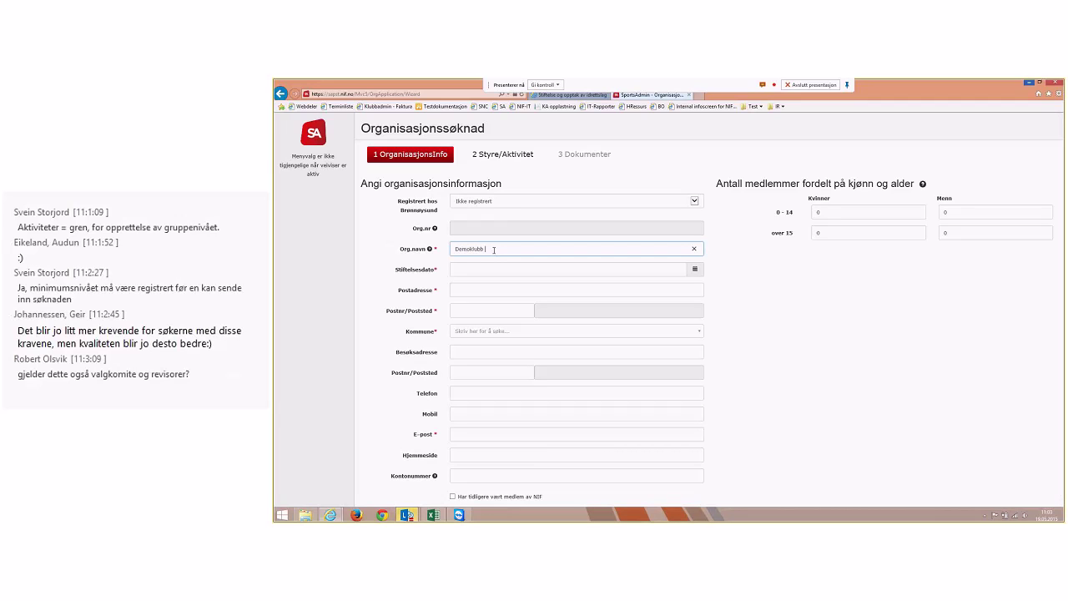
pyautogui.write('IL')
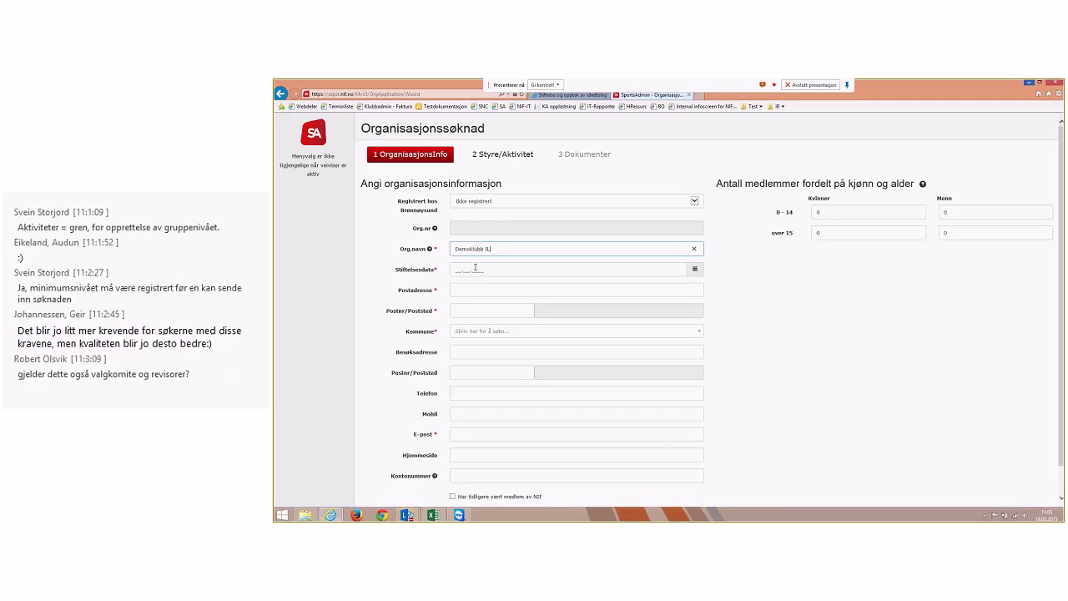
pyautogui.click(475, 268)
pyautogui.write('01.0')
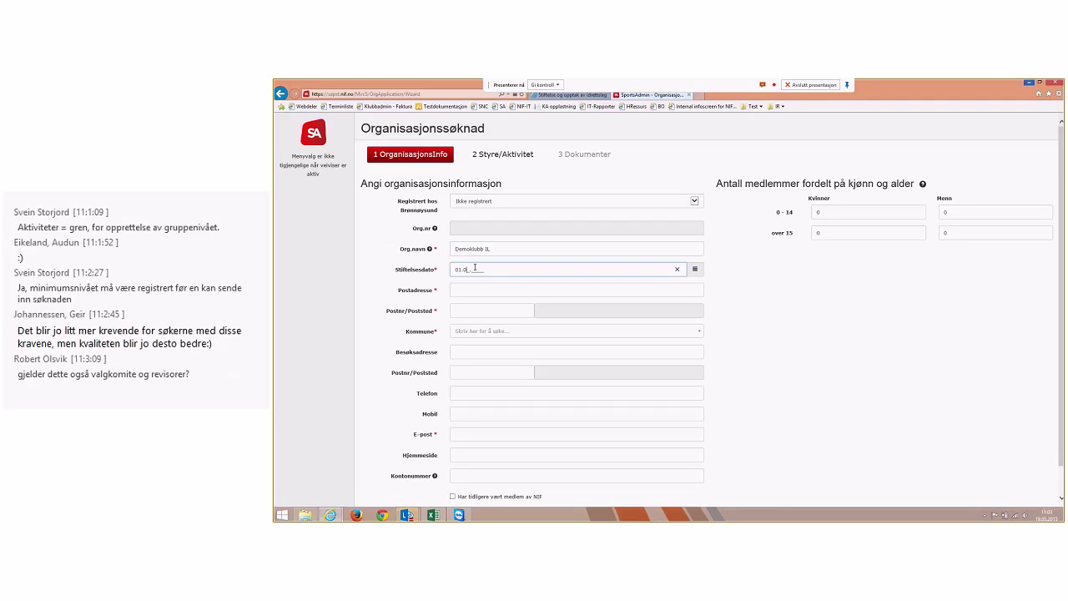
pyautogui.write('1.2015')
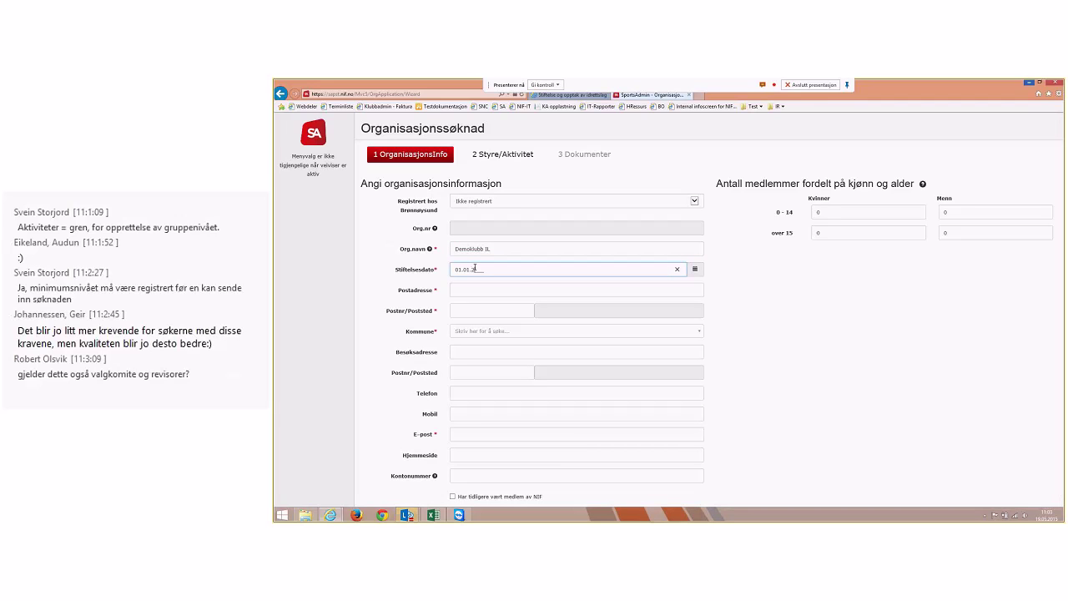
pyautogui.press('Tab')
pyautogui.write('Testveien 10')
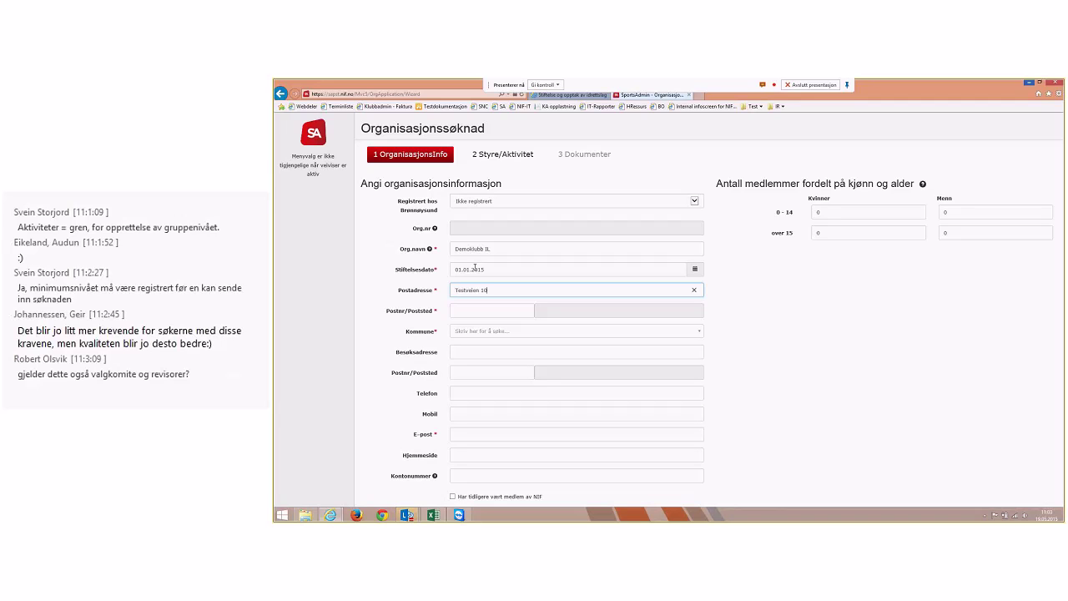
pyautogui.press('Tab')
pyautogui.write('3058')
pyautogui.press('Tab')
# Set the municipality to Nedre Eiker, fill in the saved contact e-mail, and continue to step 2
pyautogui.click(484, 330)
pyautogui.write('nedre')
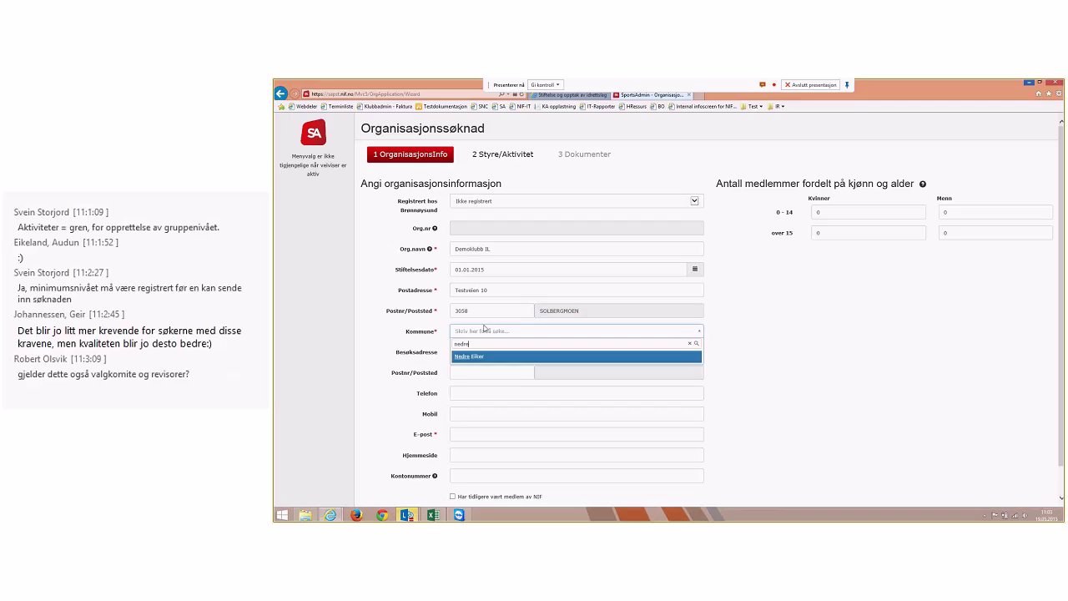
pyautogui.click(479, 360)
pyautogui.click(467, 437)
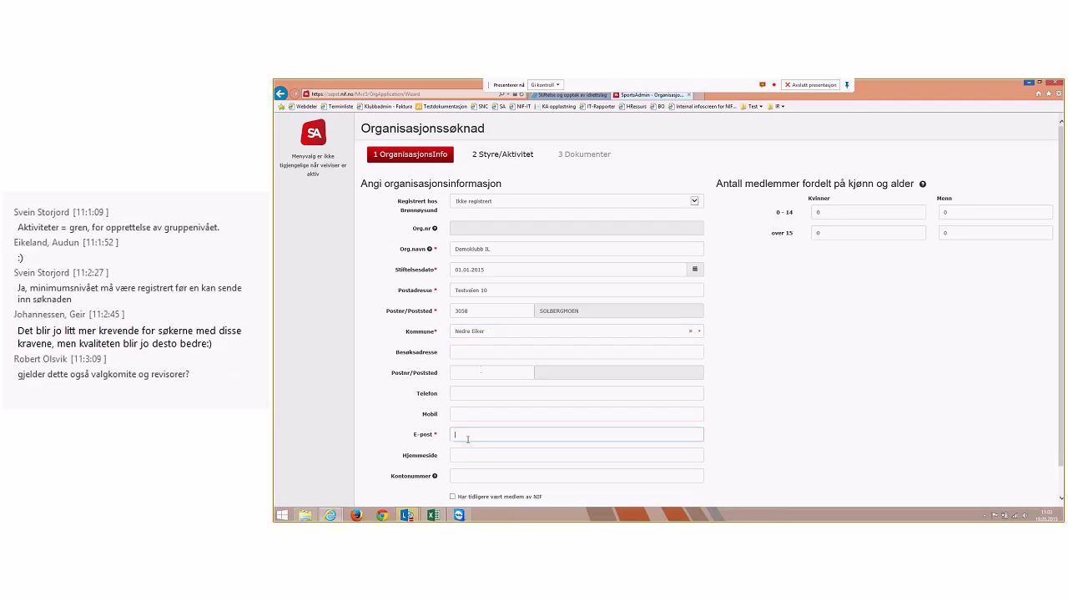
pyautogui.click(468, 437)
pyautogui.press('Down')
pyautogui.press('Return')
pyautogui.scroll(-1, 542, 438)
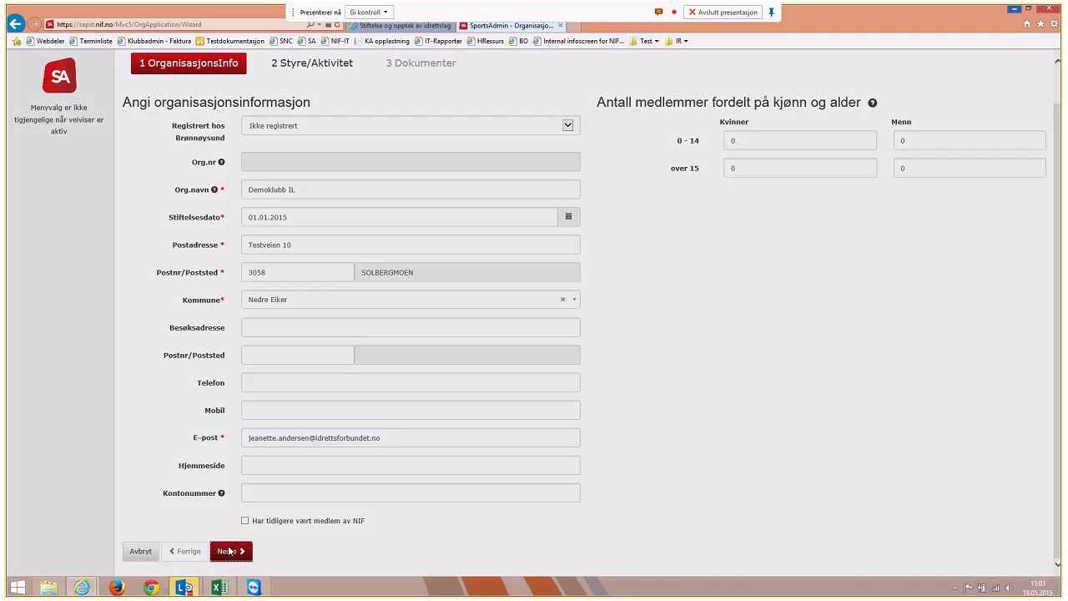
pyautogui.click(440, 488)
# Add a Leder board role and assign the person found by name in the register
pyautogui.click(176, 185)
pyautogui.click(309, 182)
pyautogui.click(312, 187)
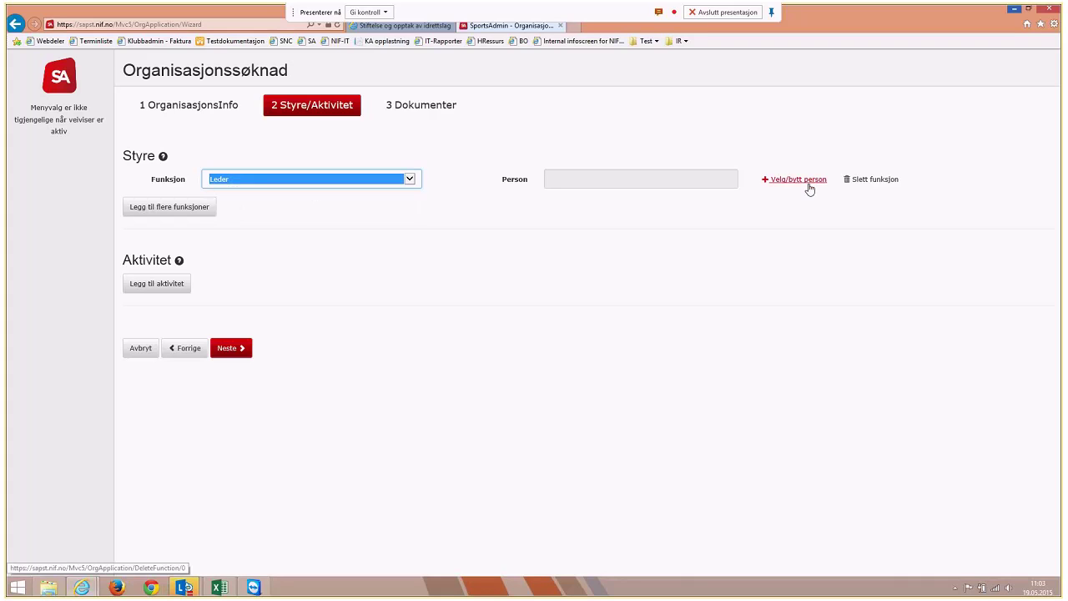
pyautogui.click(809, 185)
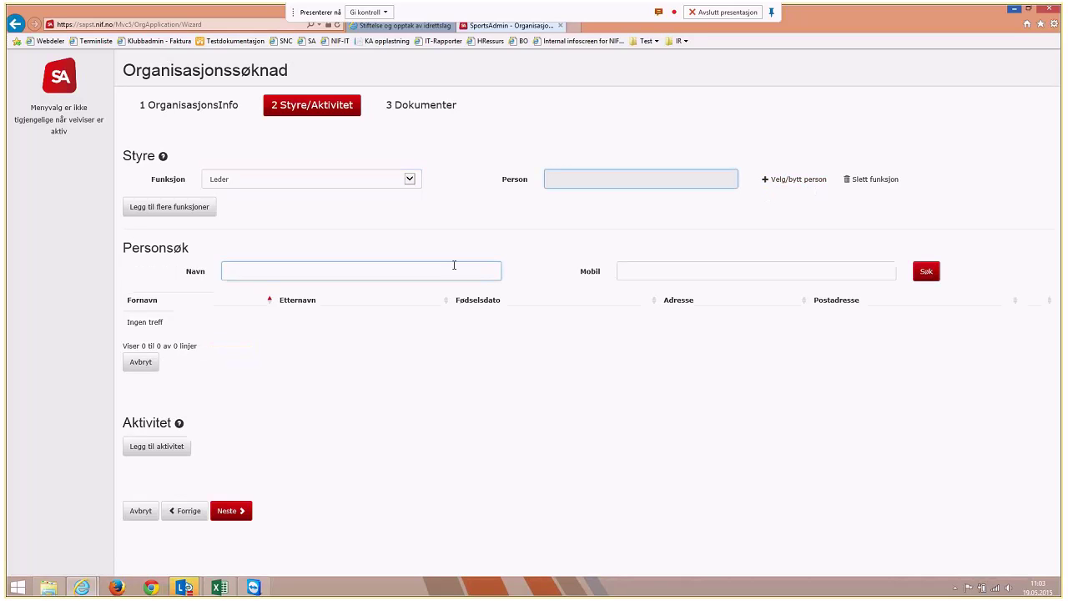
pyautogui.press('Return')
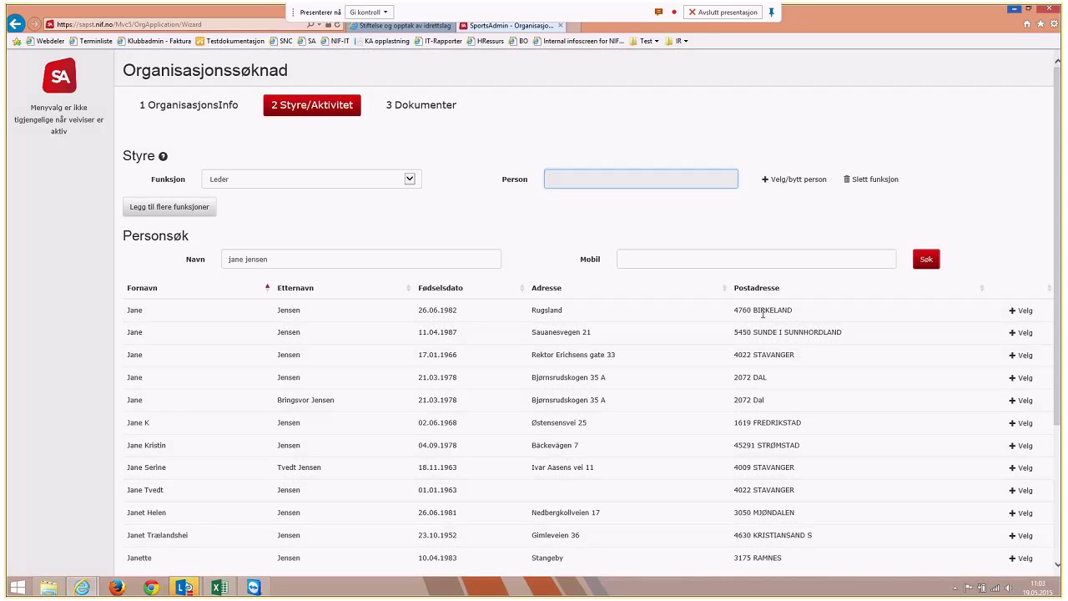
pyautogui.click(1008, 311)
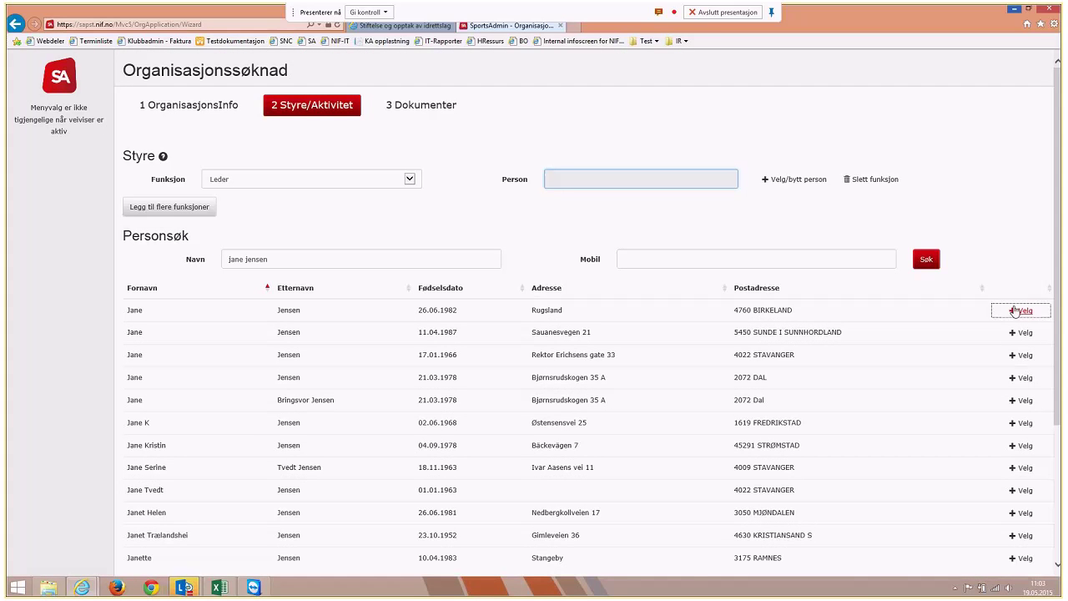
# Add a Nestleder board role and assign a registered person found by name search
pyautogui.click(166, 216)
pyautogui.click(241, 208)
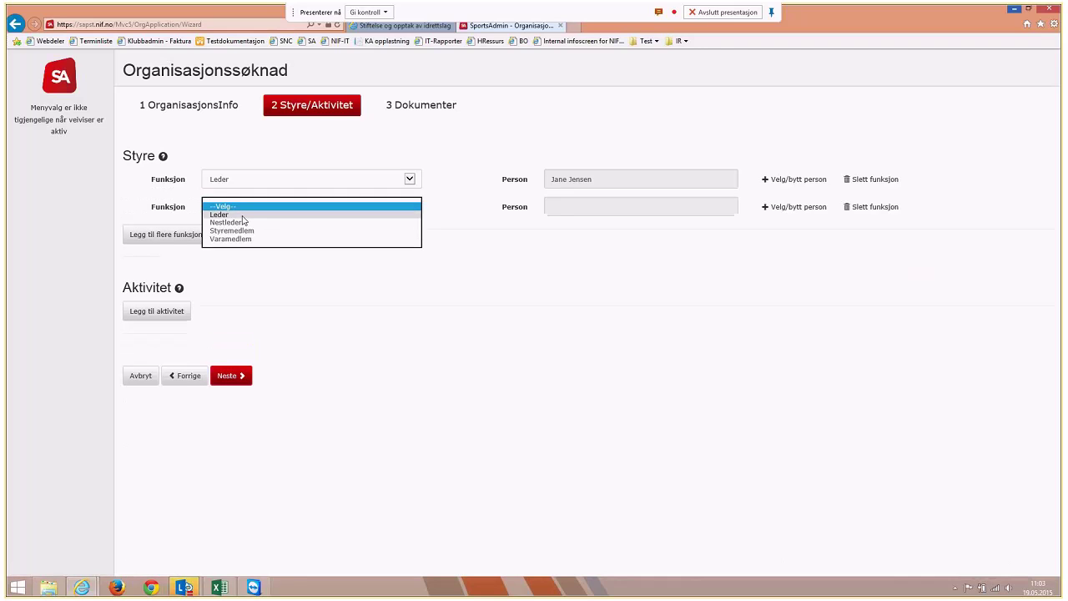
pyautogui.click(244, 221)
pyautogui.click(778, 207)
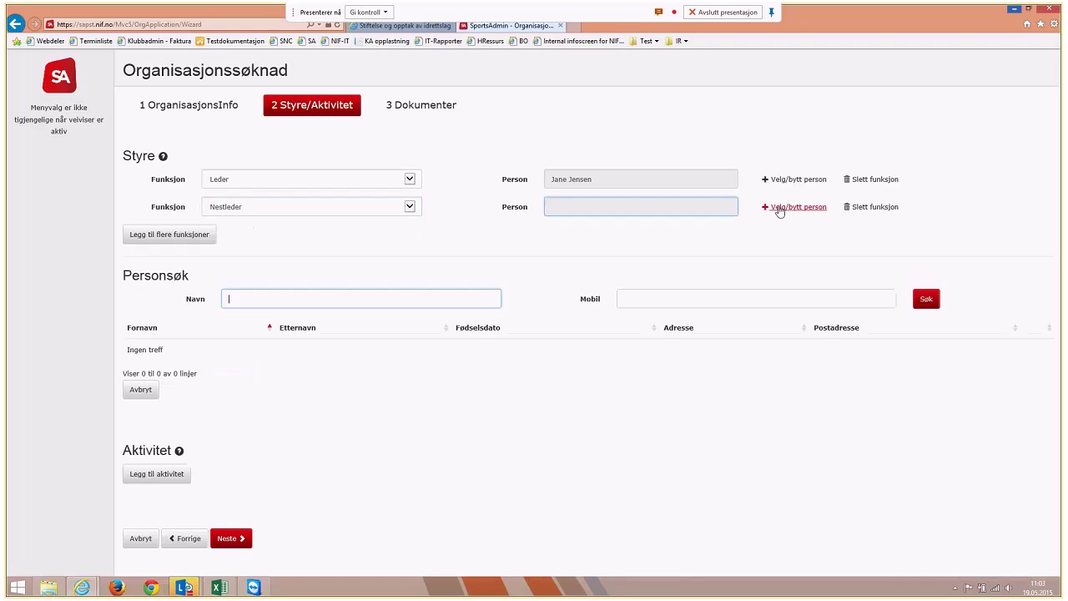
pyautogui.press('Return')
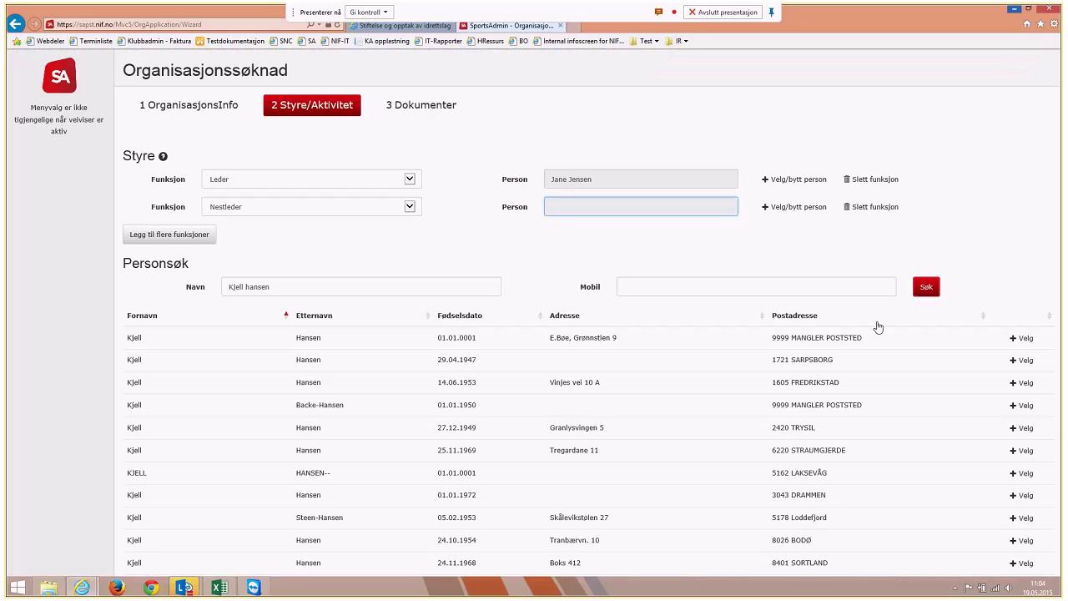
pyautogui.click(1025, 383)
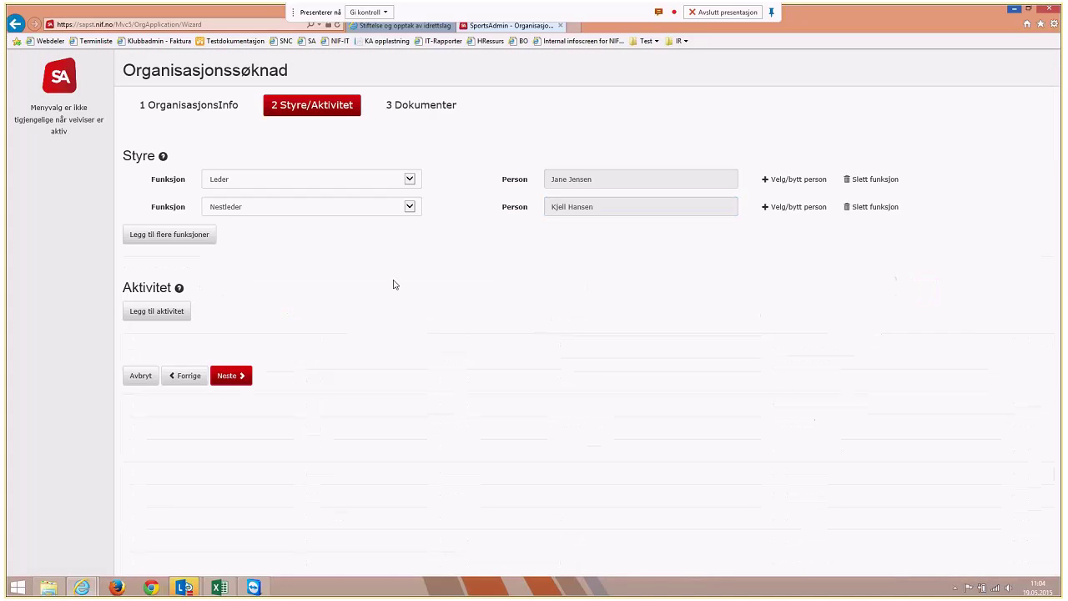
# Add a Styremedlem board role and assign a registered person found by name search
pyautogui.click(204, 236)
pyautogui.click(254, 236)
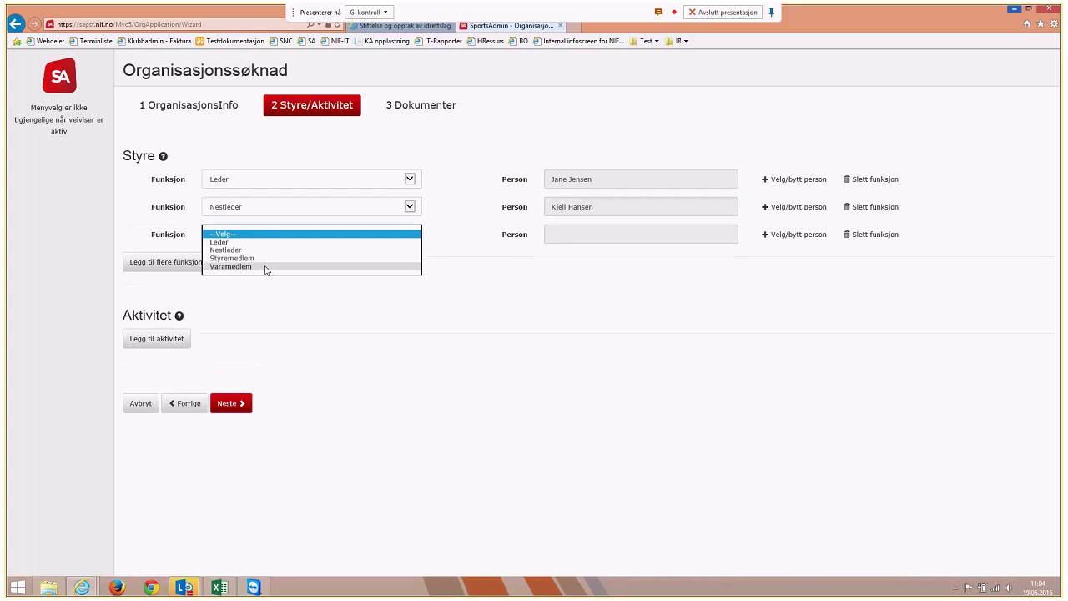
pyautogui.click(266, 258)
pyautogui.click(774, 234)
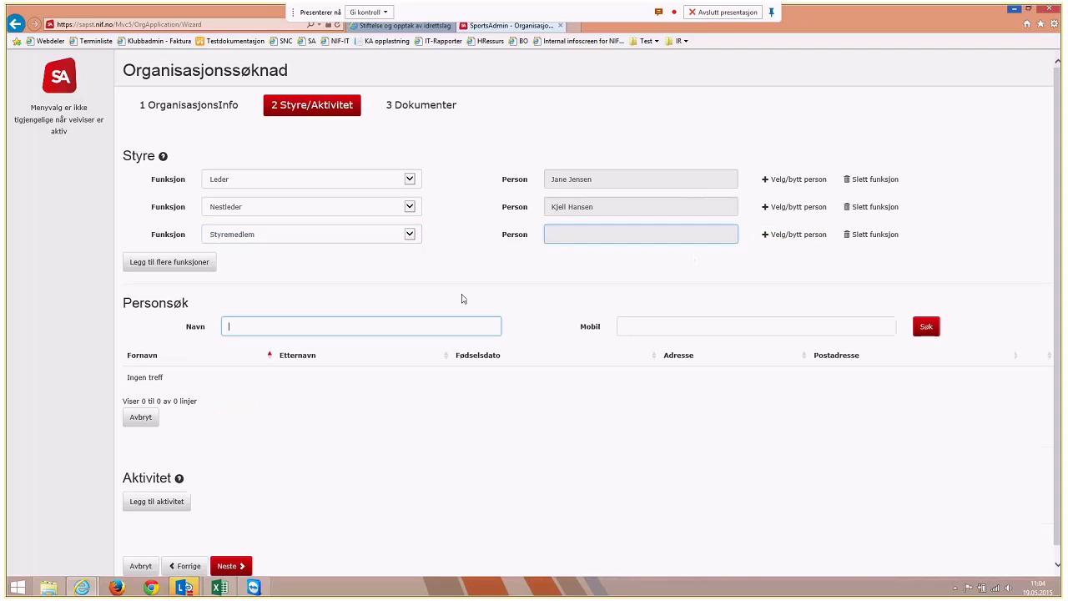
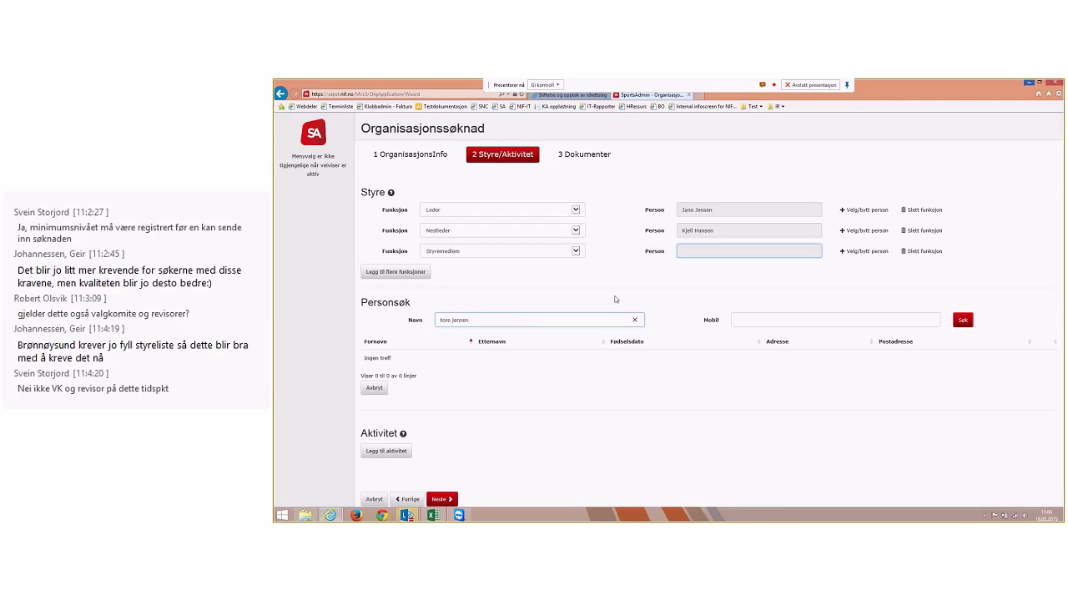
pyautogui.press('Return')
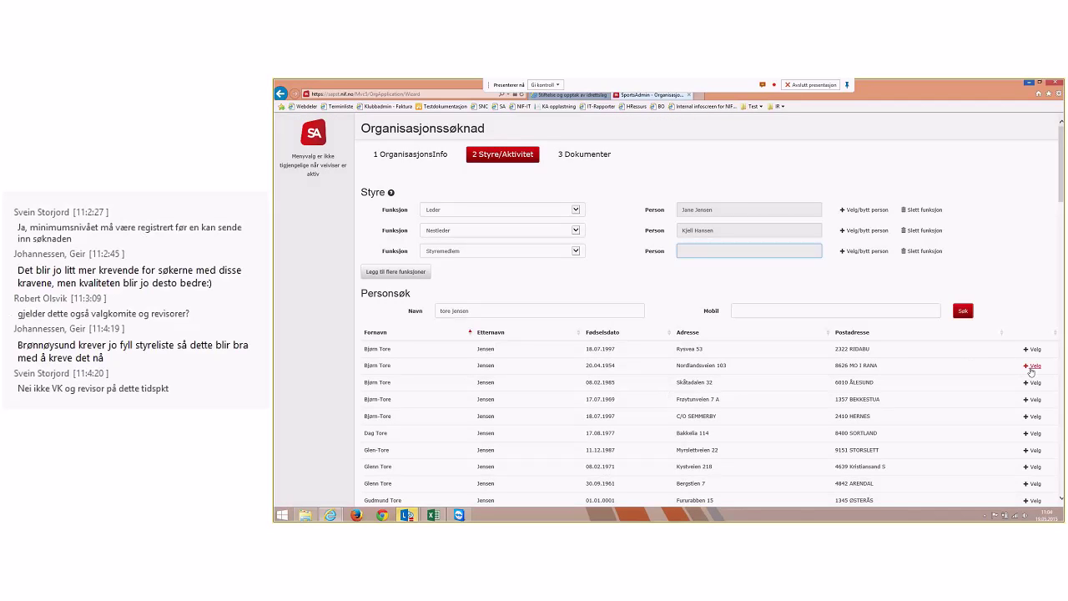
pyautogui.click(1032, 367)
# Add a Varamedlem board role and assign the first matching person from the register
pyautogui.click(396, 271)
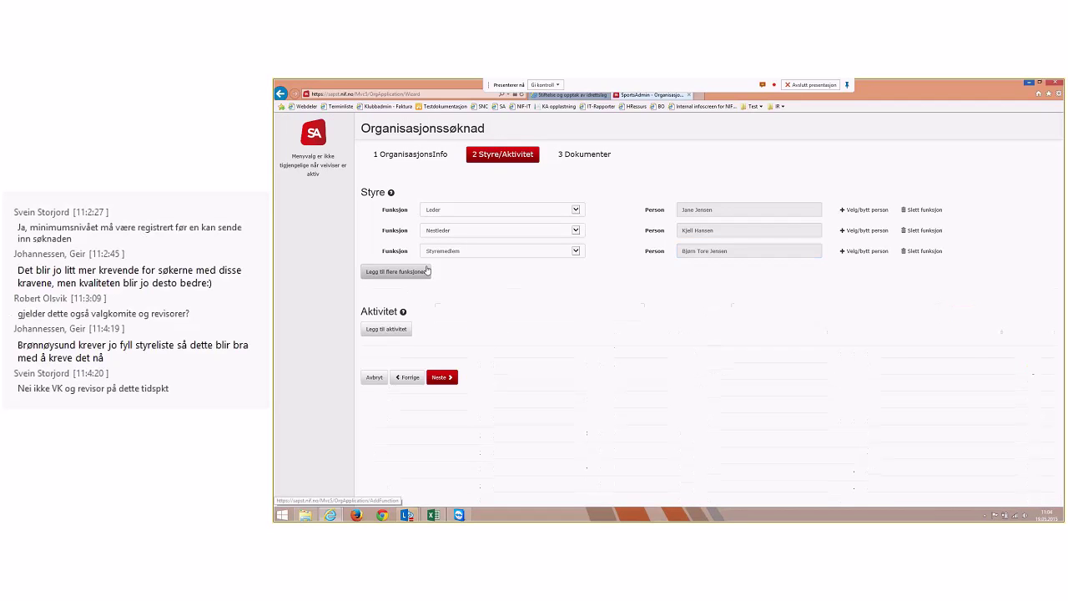
pyautogui.click(446, 271)
pyautogui.click(454, 297)
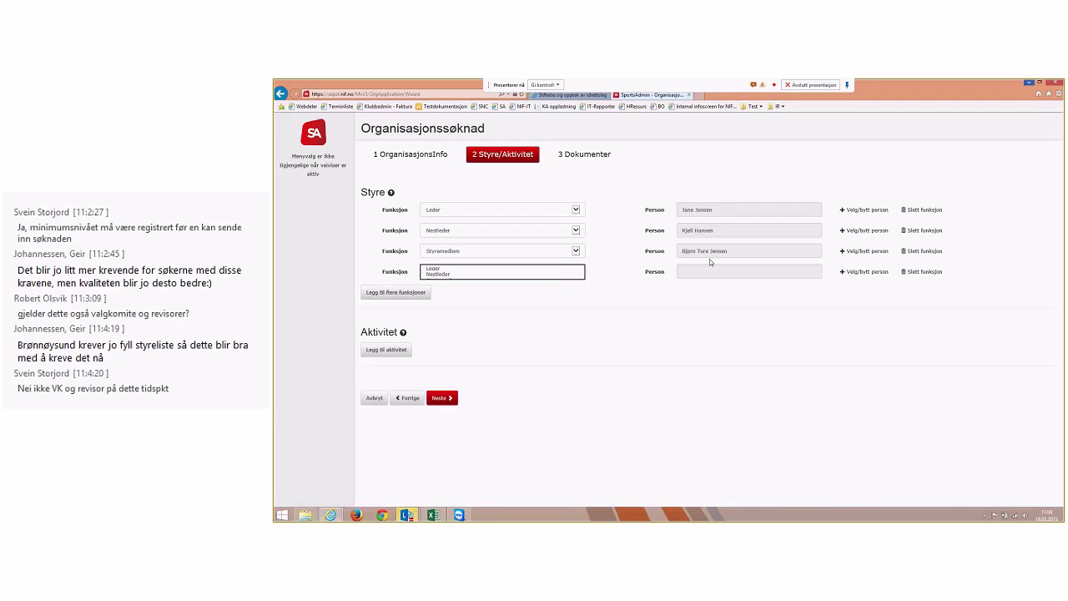
pyautogui.click(849, 271)
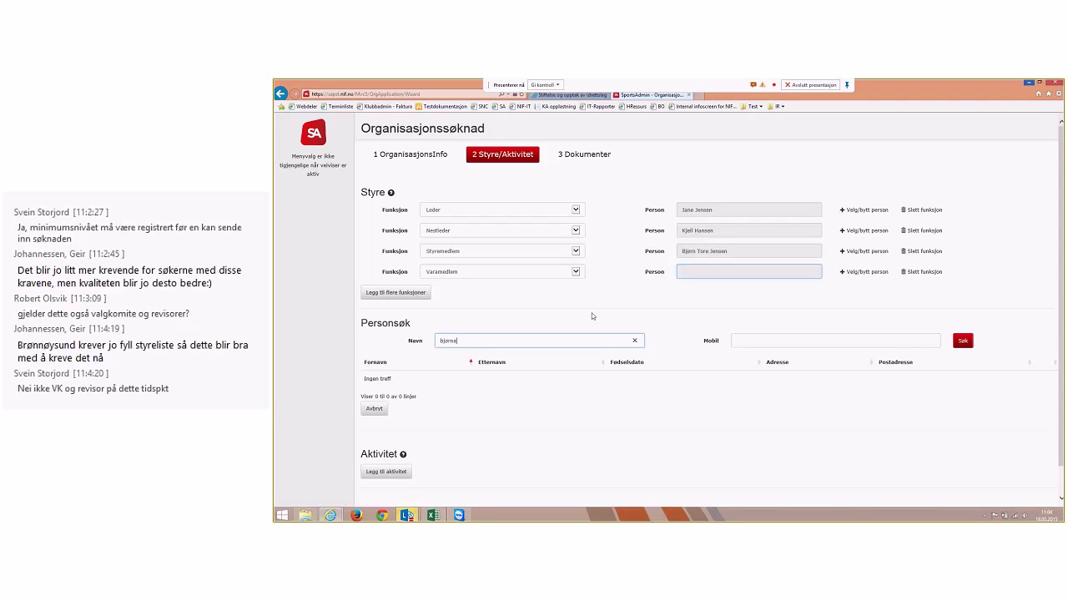
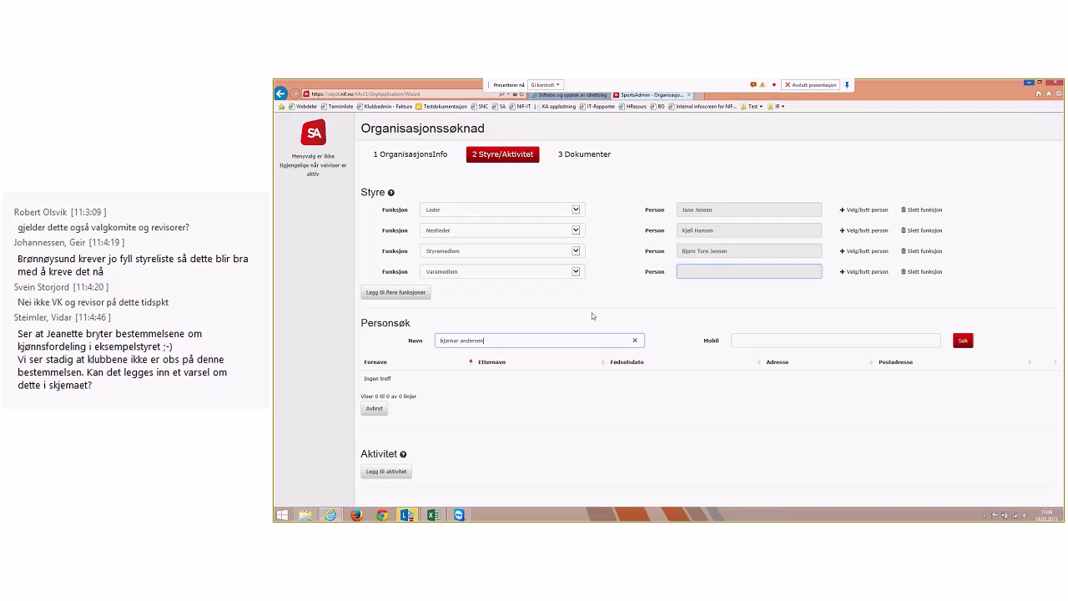
pyautogui.press('Return')
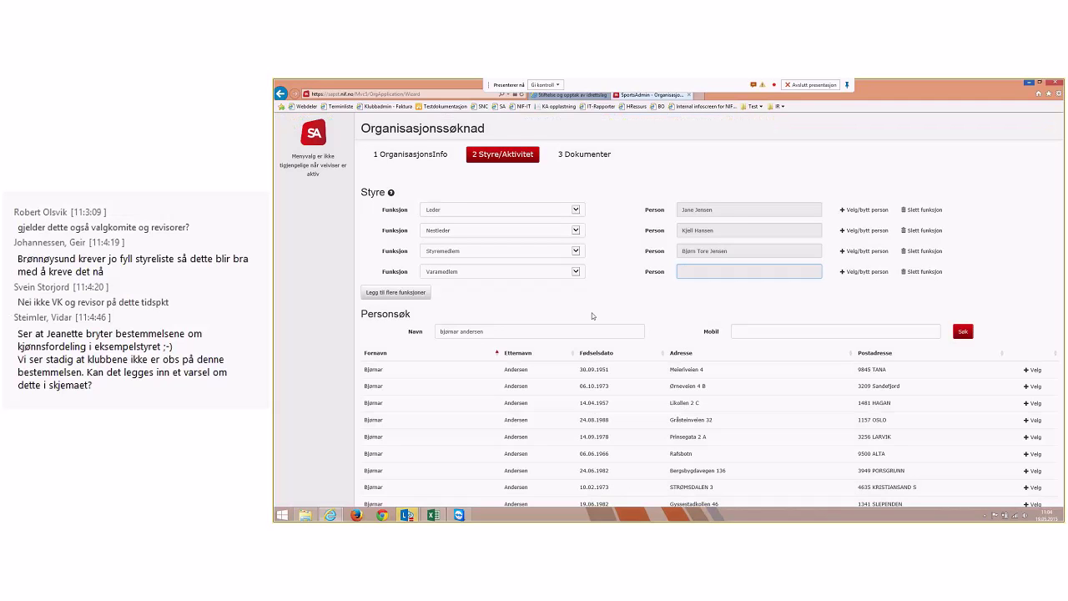
pyautogui.click(1032, 370)
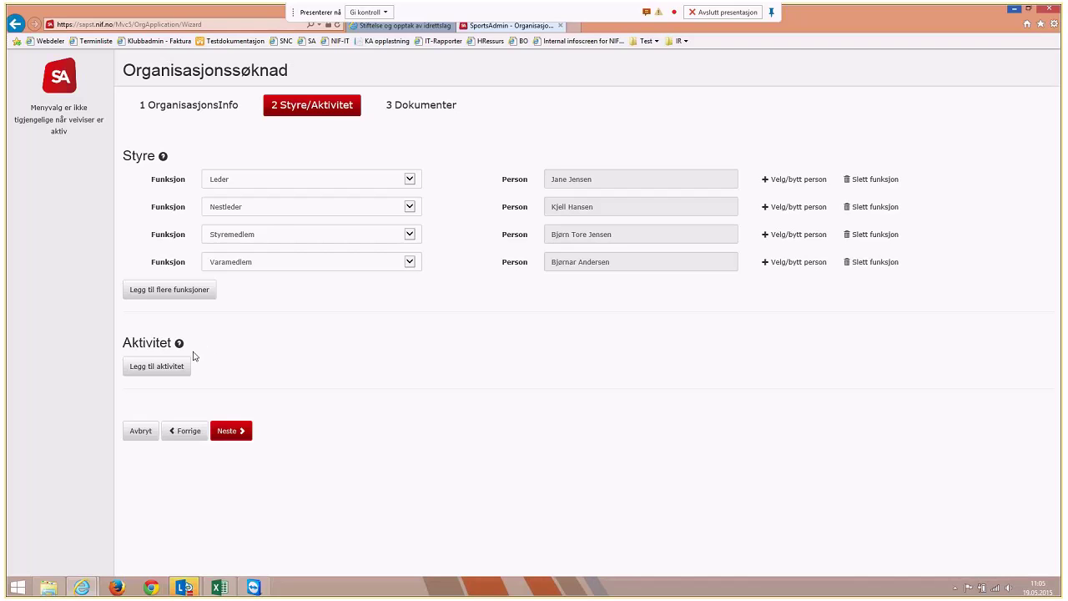
pyautogui.click(171, 365)
# Add Fotball and Fekting as the application's two activities
pyautogui.click(298, 367)
pyautogui.write('fotball')
pyautogui.click(471, 374)
pyautogui.click(395, 369)
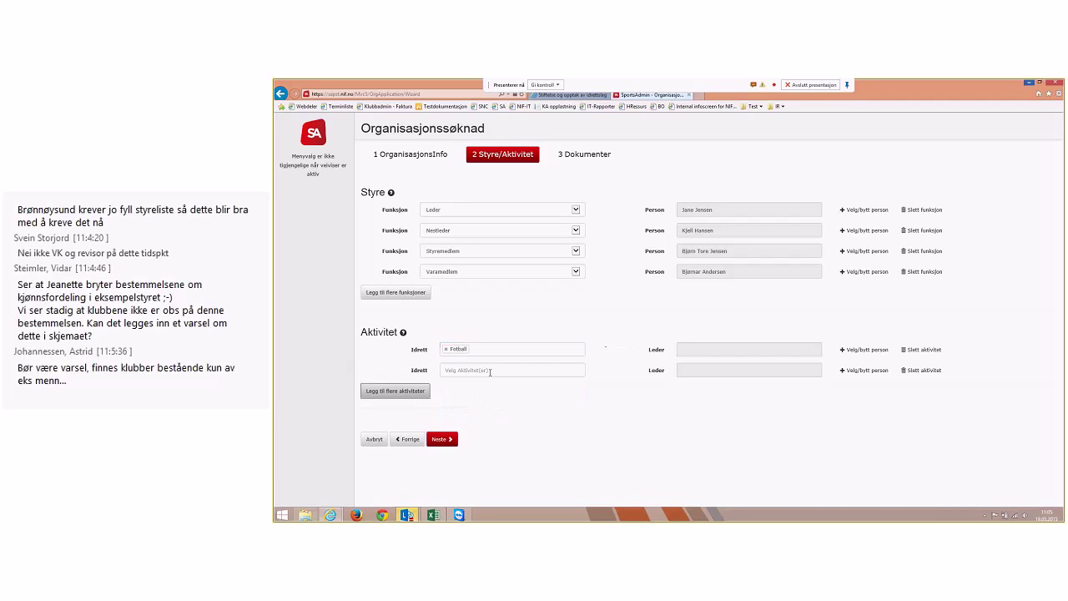
pyautogui.click(490, 371)
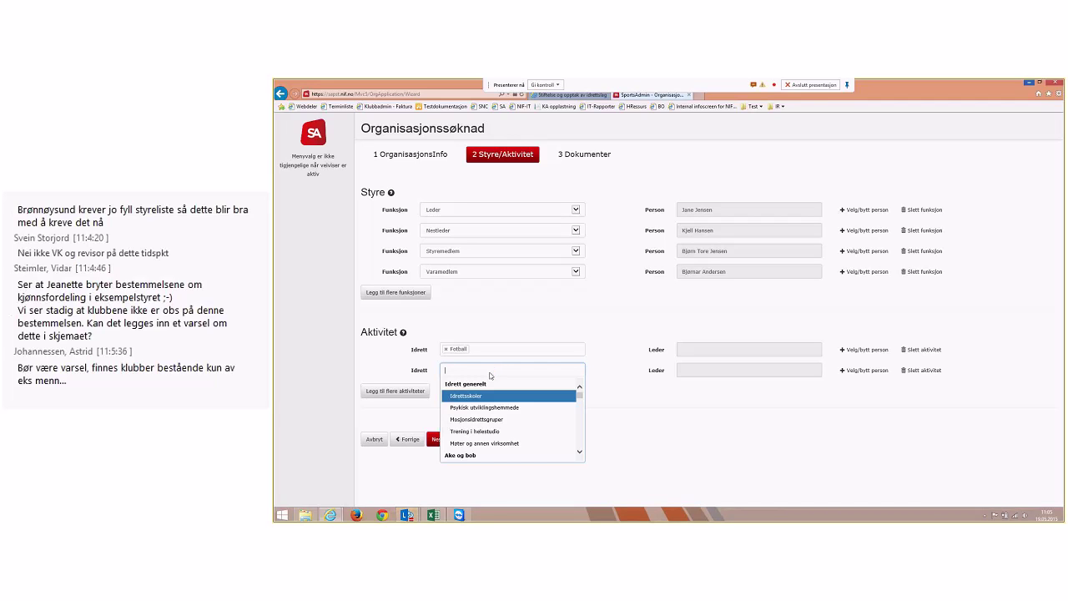
pyautogui.write('fekt')
pyautogui.click(468, 398)
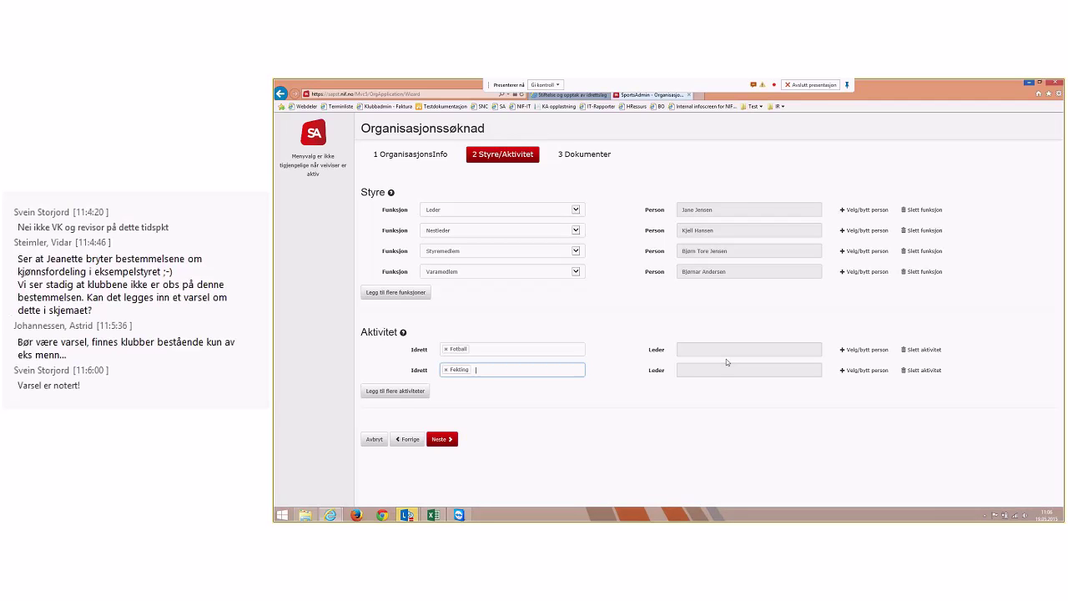
# Assign the first matching registered person as the Fotball activity's leader
pyautogui.click(865, 349)
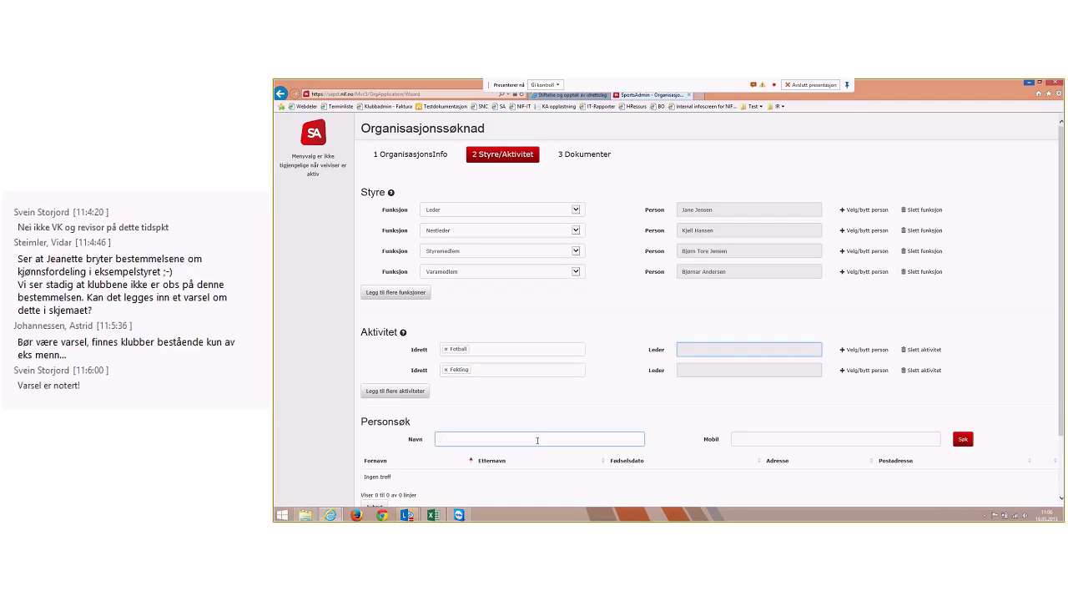
pyautogui.press('Return')
pyautogui.scroll(-1, 565, 441)
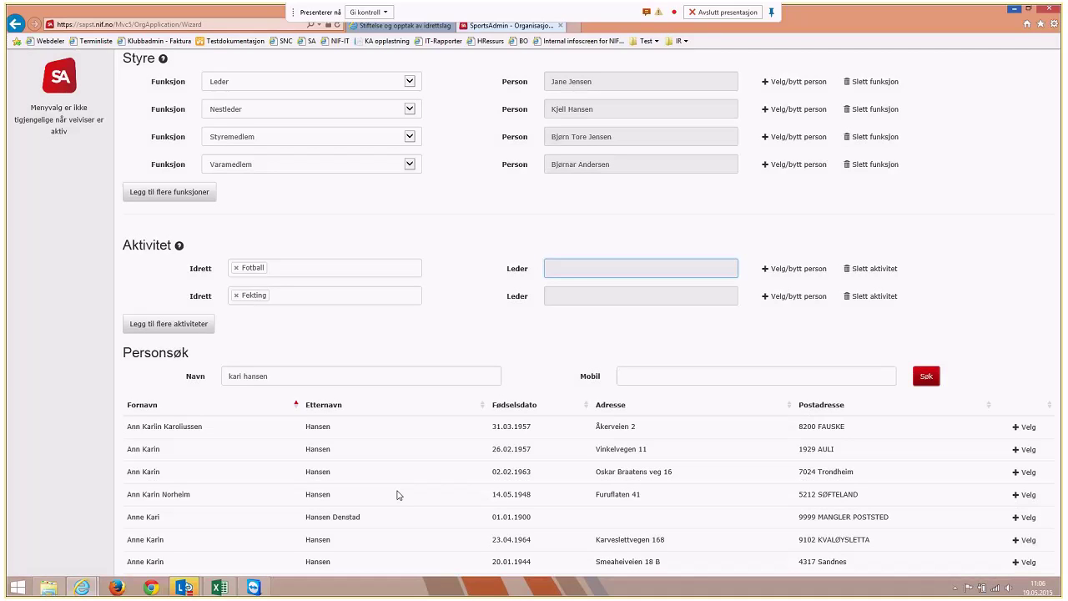
pyautogui.click(1025, 427)
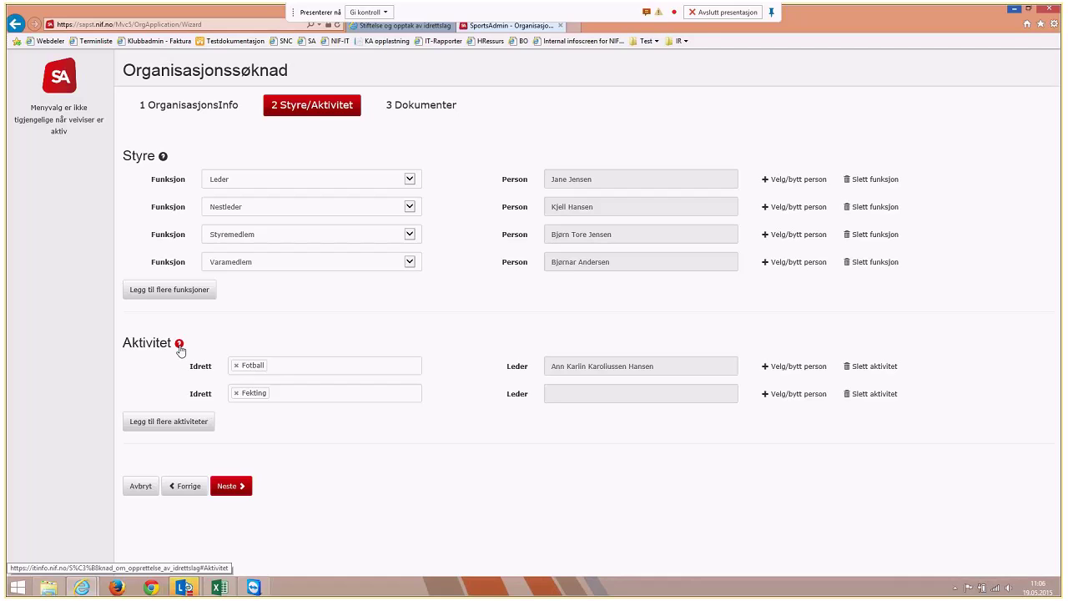
pyautogui.click(179, 344)
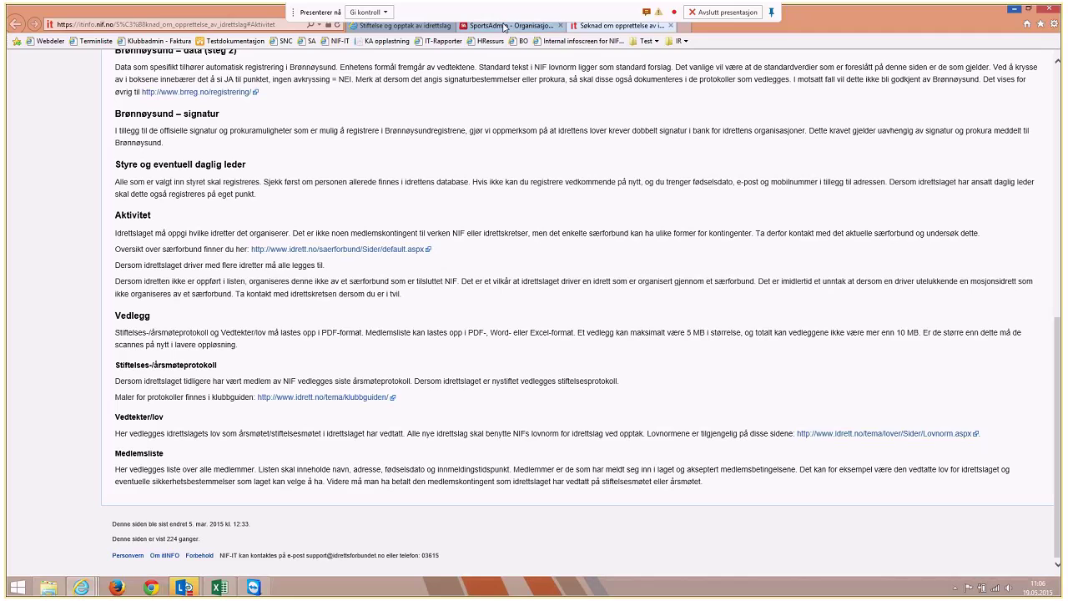
pyautogui.click(504, 26)
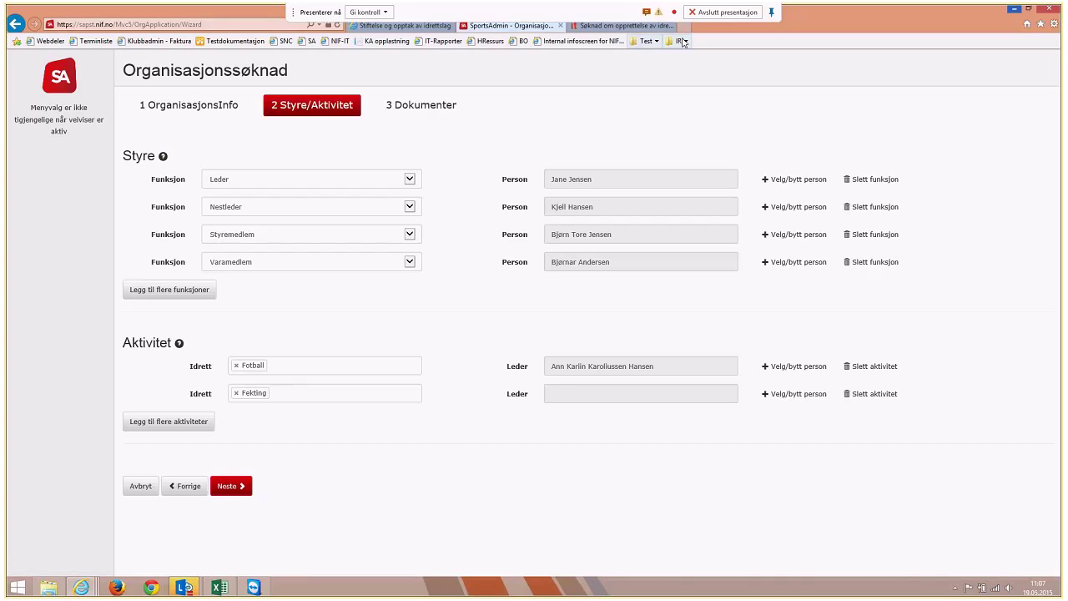
pyautogui.click(670, 26)
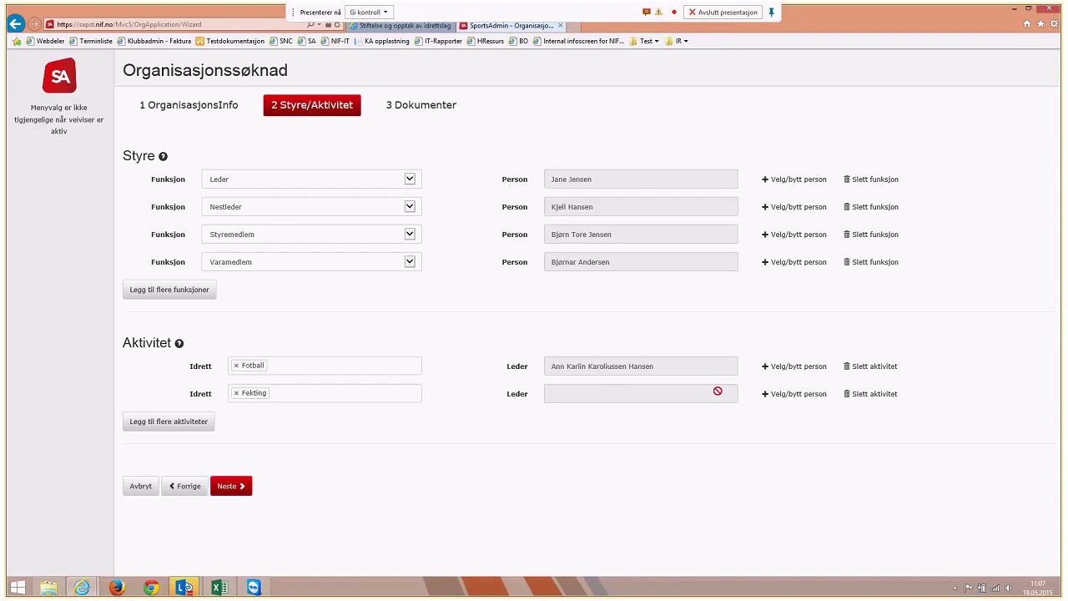
# Search the register by name and set the first matching person as Fekting's leader
pyautogui.click(804, 401)
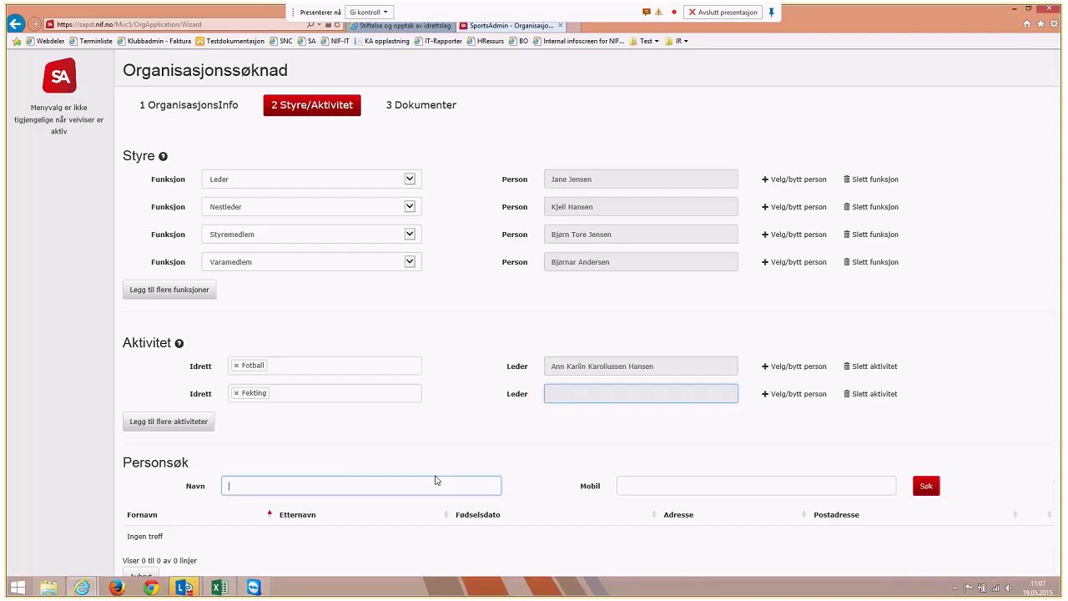
pyautogui.press('Return')
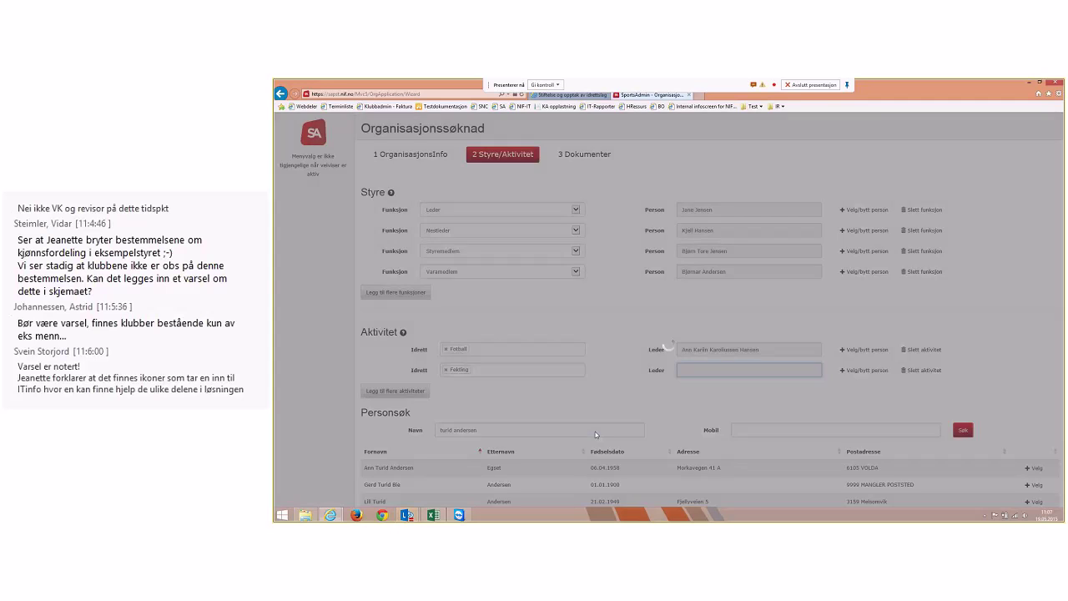
pyautogui.scroll(-5, 595, 431)
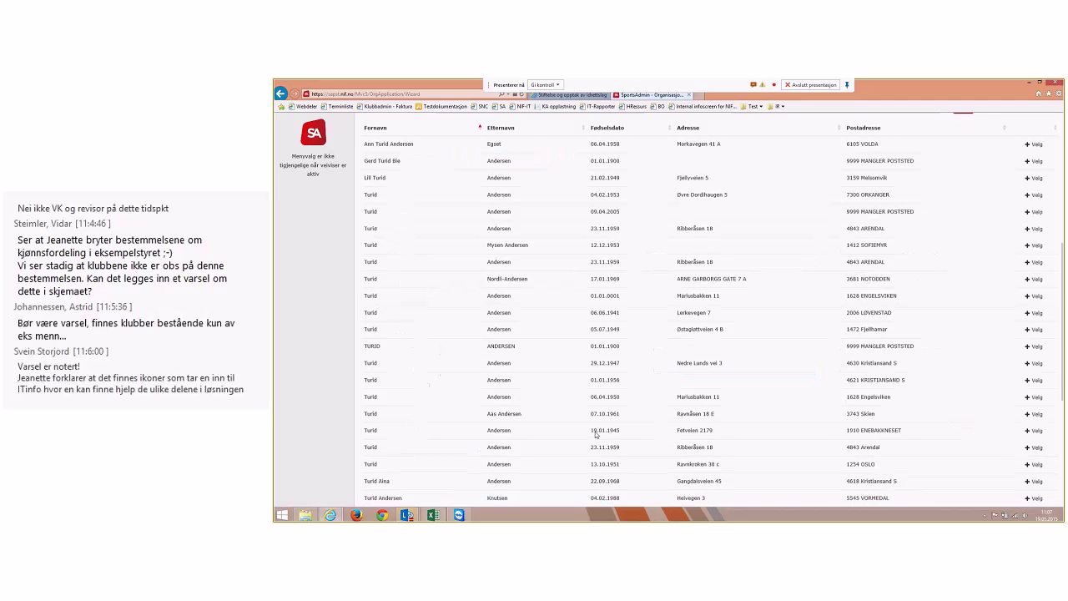
pyautogui.scroll(5, 595, 434)
pyautogui.moveTo(590, 431); pyautogui.dragTo(1043, 431)
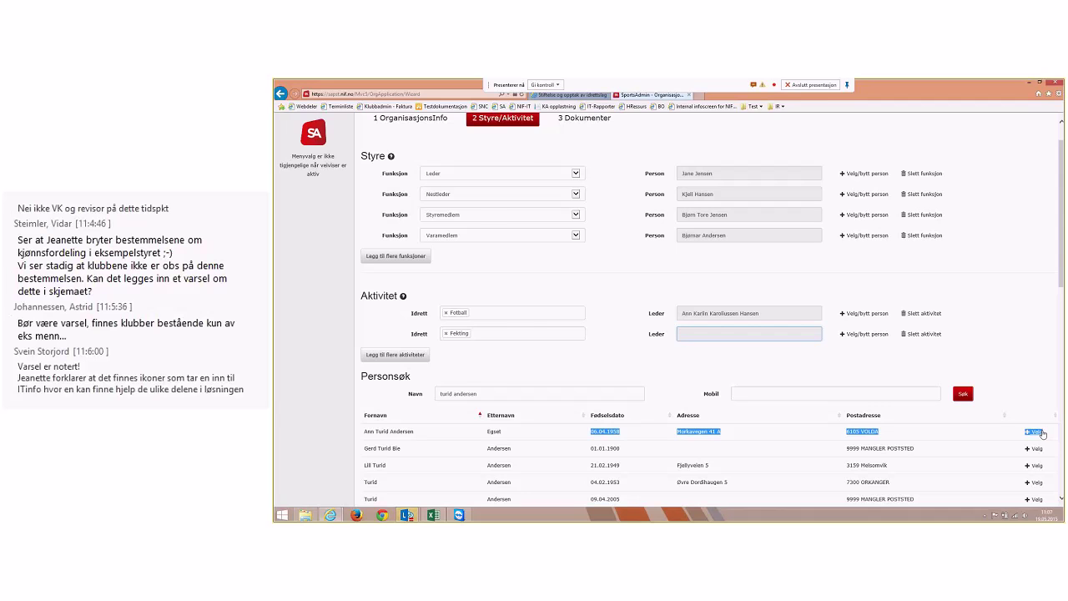
pyautogui.click(1041, 431)
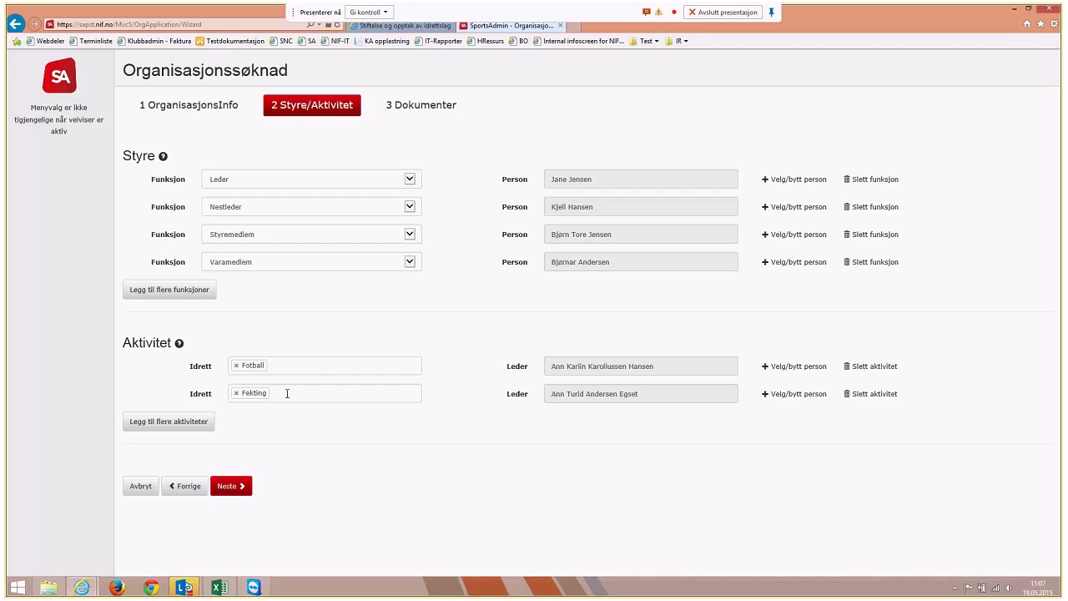
# Advance to step 3 Dokumenter, view the founding-minutes help, and start choosing its file
pyautogui.click(238, 486)
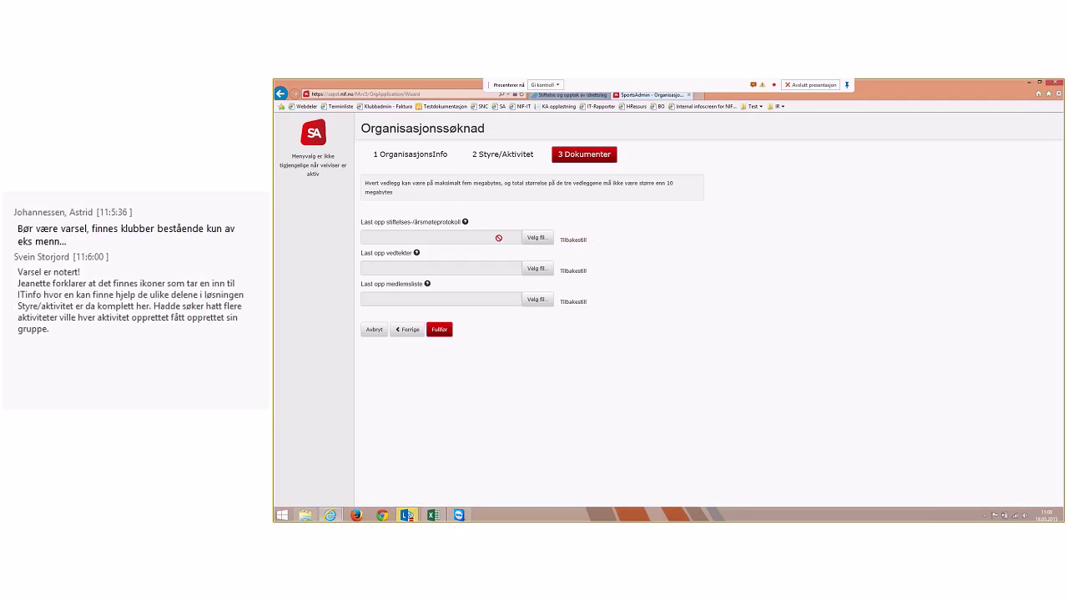
pyautogui.click(465, 222)
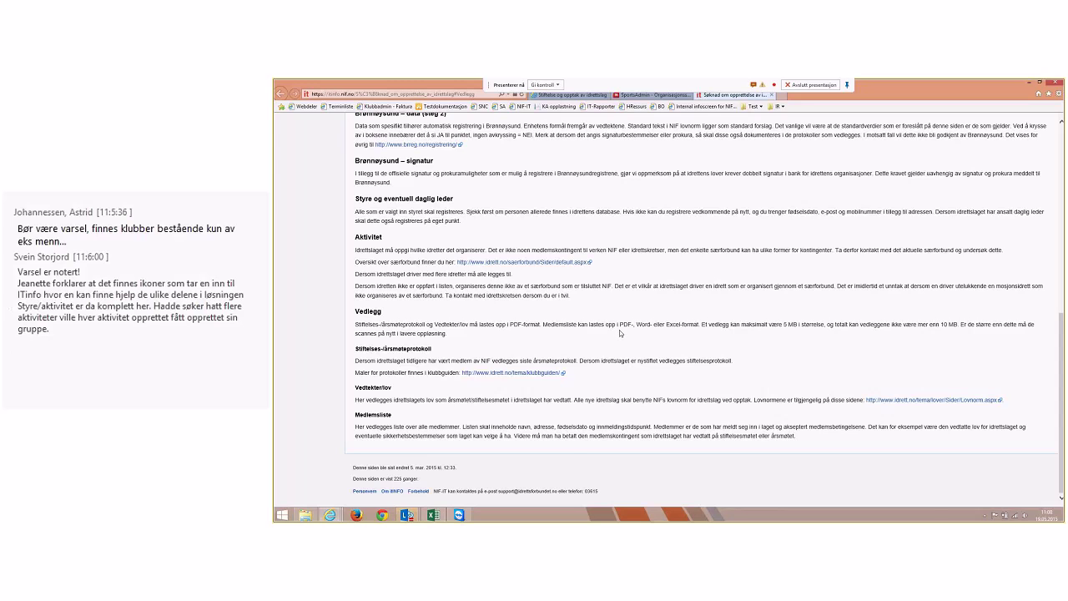
pyautogui.click(663, 95)
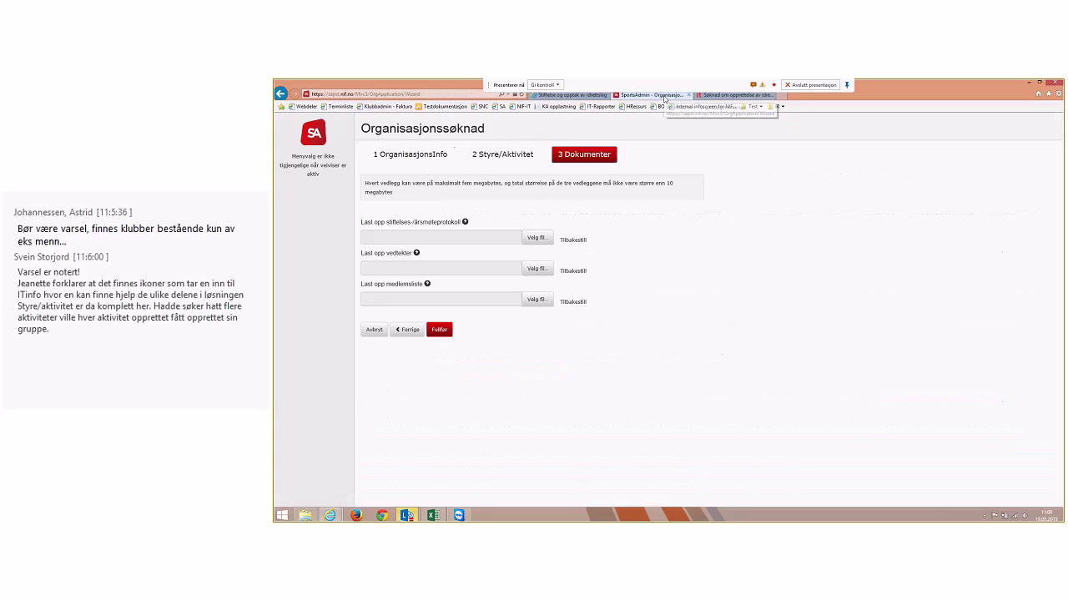
pyautogui.click(535, 238)
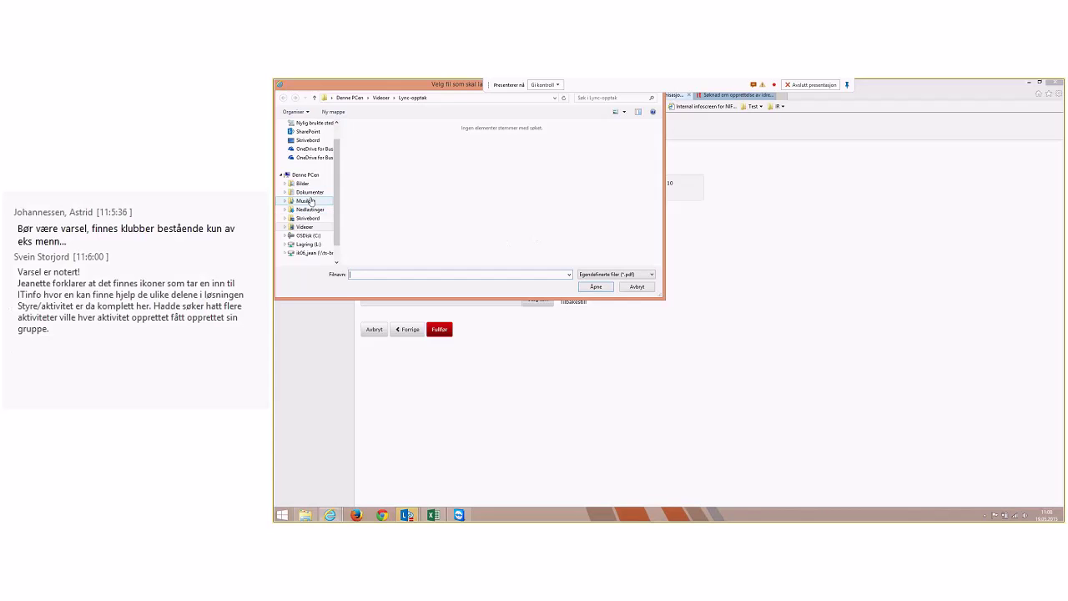
# Attach rapport_SA.pdf as the founding minutes and Medlemskort.pdf as the statutes
pyautogui.click(310, 191)
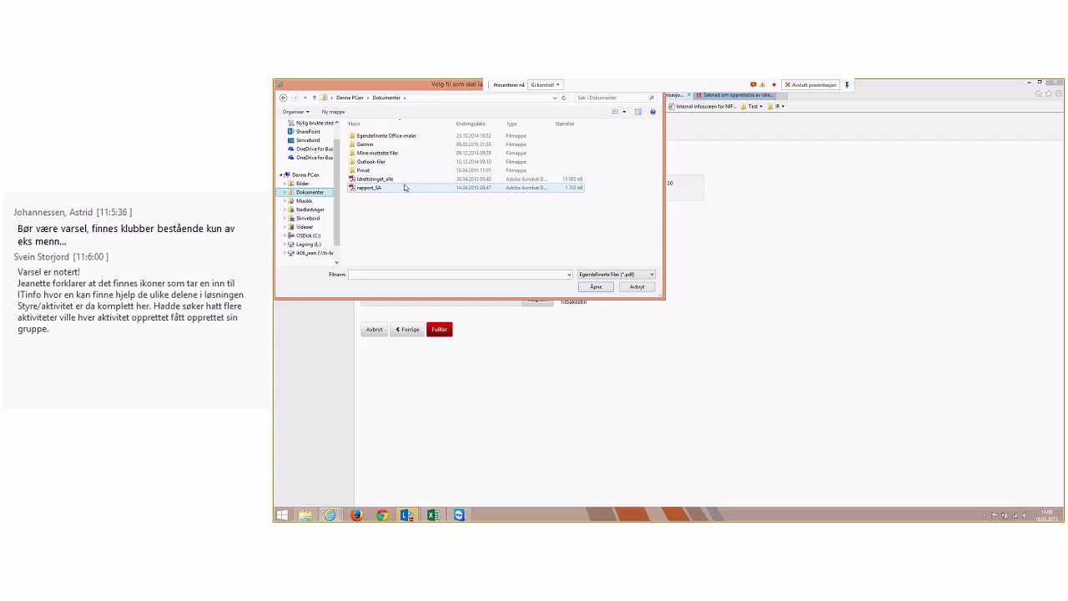
pyautogui.doubleClick(405, 187)
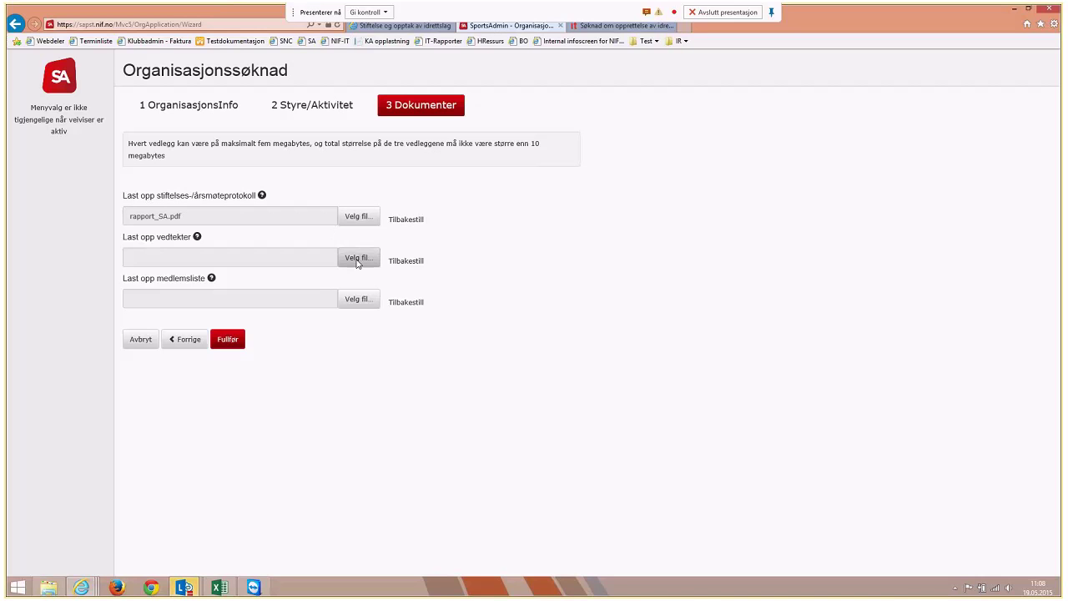
pyautogui.click(537, 268)
pyautogui.click(310, 209)
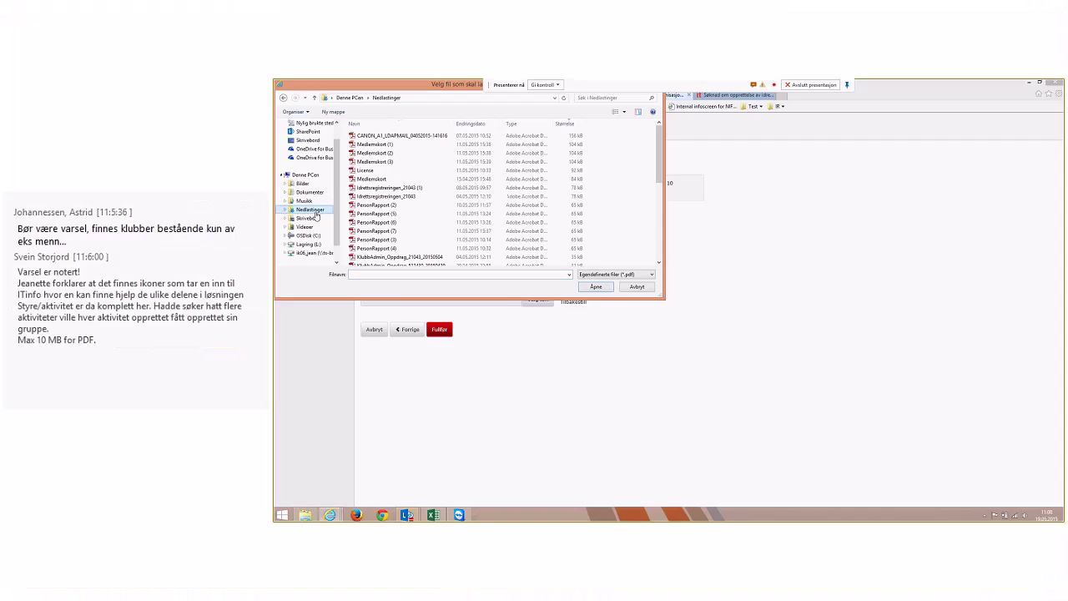
pyautogui.doubleClick(379, 180)
# Attach Aktivitetstall IR.xlsx as the member list and finish the wizard to save the draft
pyautogui.click(544, 300)
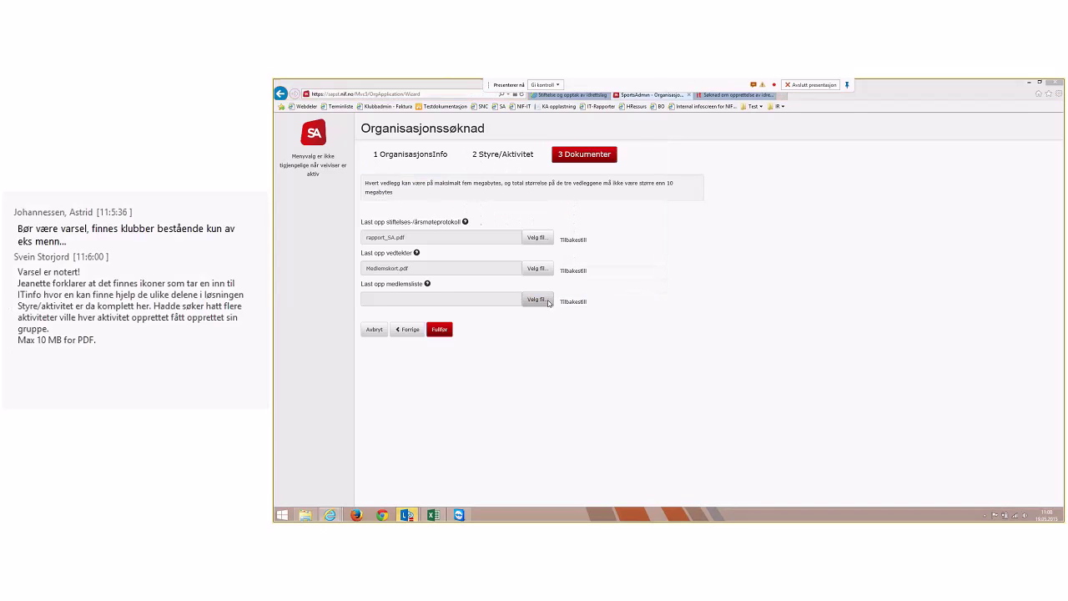
pyautogui.click(387, 136)
pyautogui.doubleClick(387, 136)
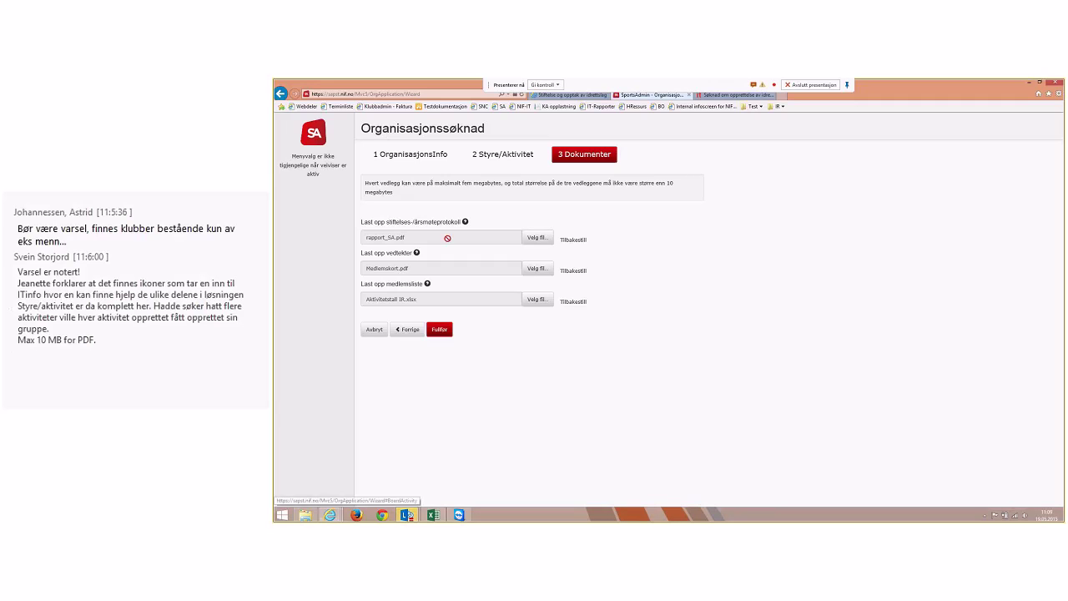
pyautogui.click(443, 330)
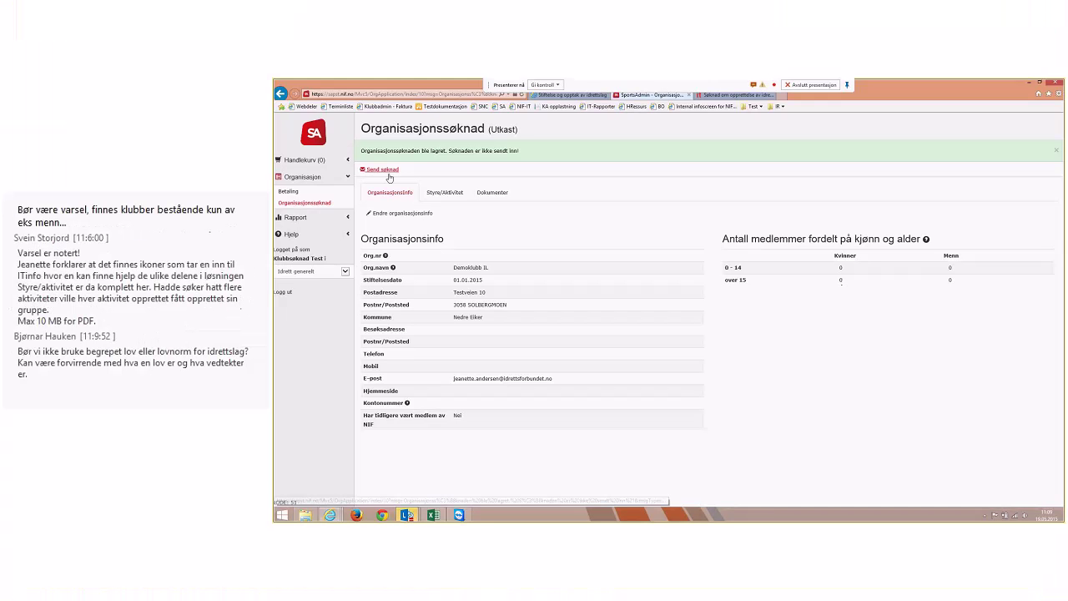
# Try Send søknad, which is refused because at least 10 members over 15 are required
pyautogui.click(386, 171)
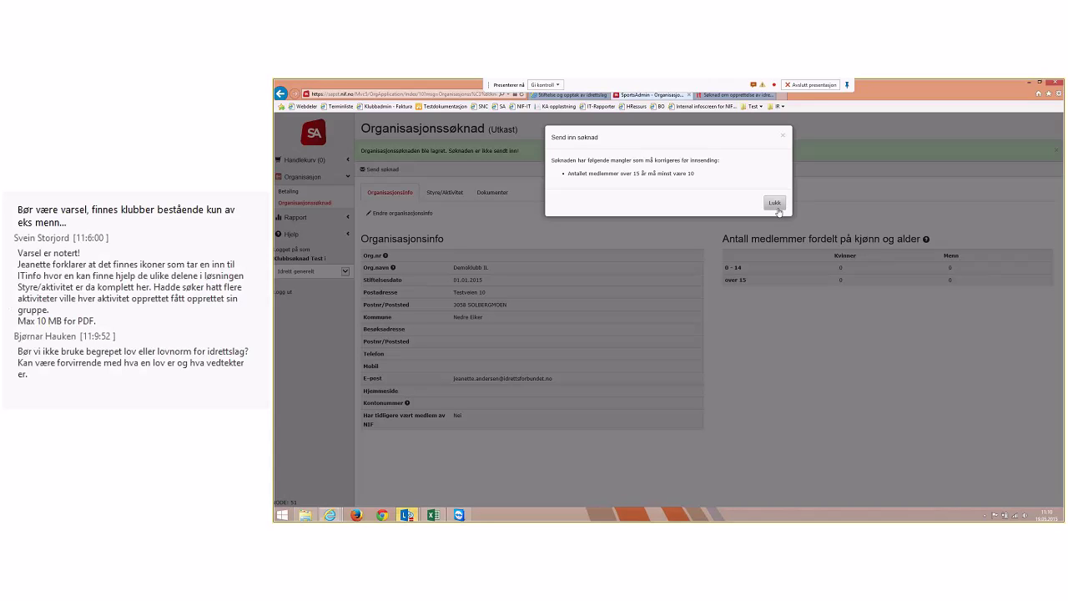
# Dismiss the warning and look over the draft's Styre/Aktivitet and document tabs
pyautogui.click(775, 202)
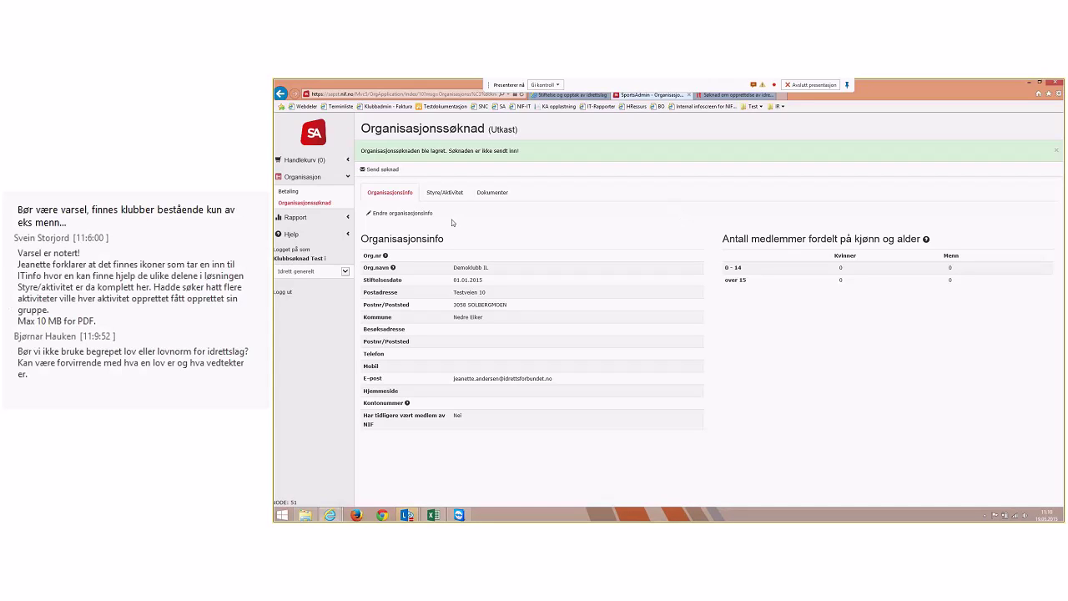
pyautogui.click(445, 193)
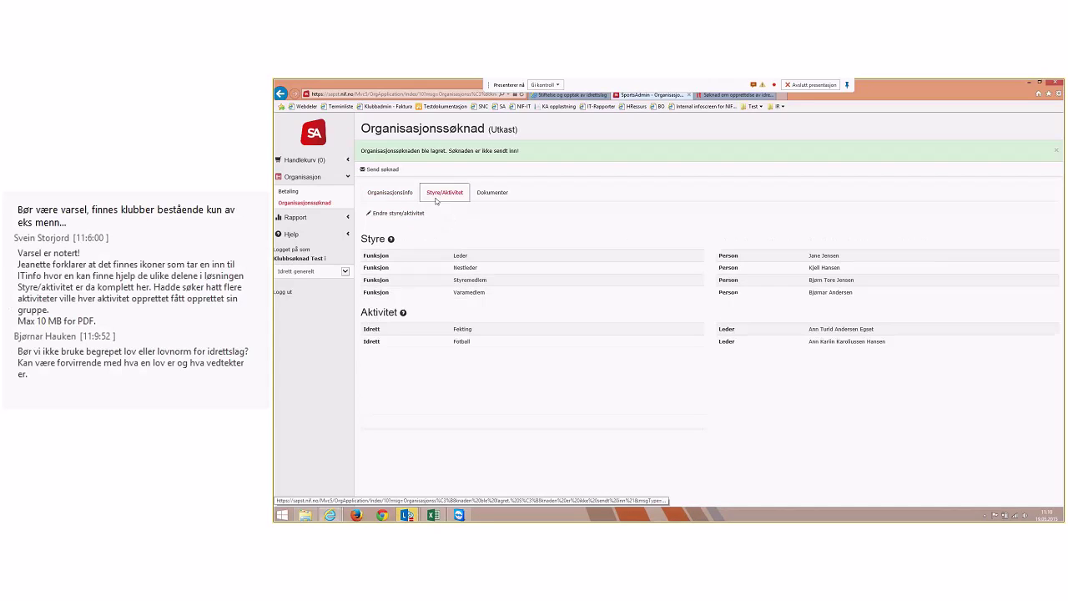
pyautogui.click(491, 193)
pyautogui.click(445, 192)
# Open the board and activity editor, then cancel the edit without changes
pyautogui.click(400, 214)
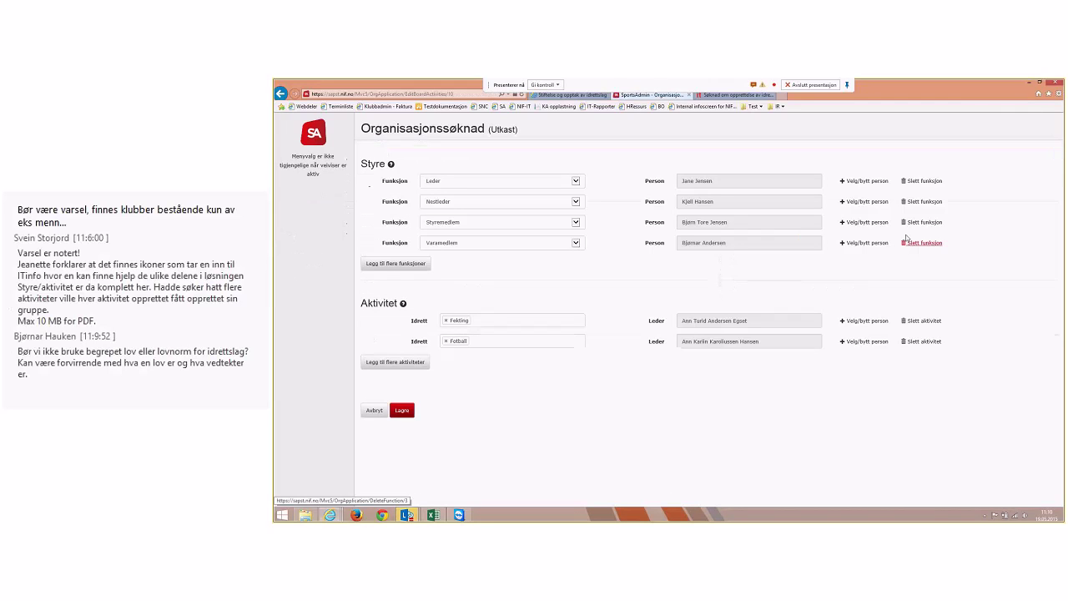
pyautogui.click(375, 409)
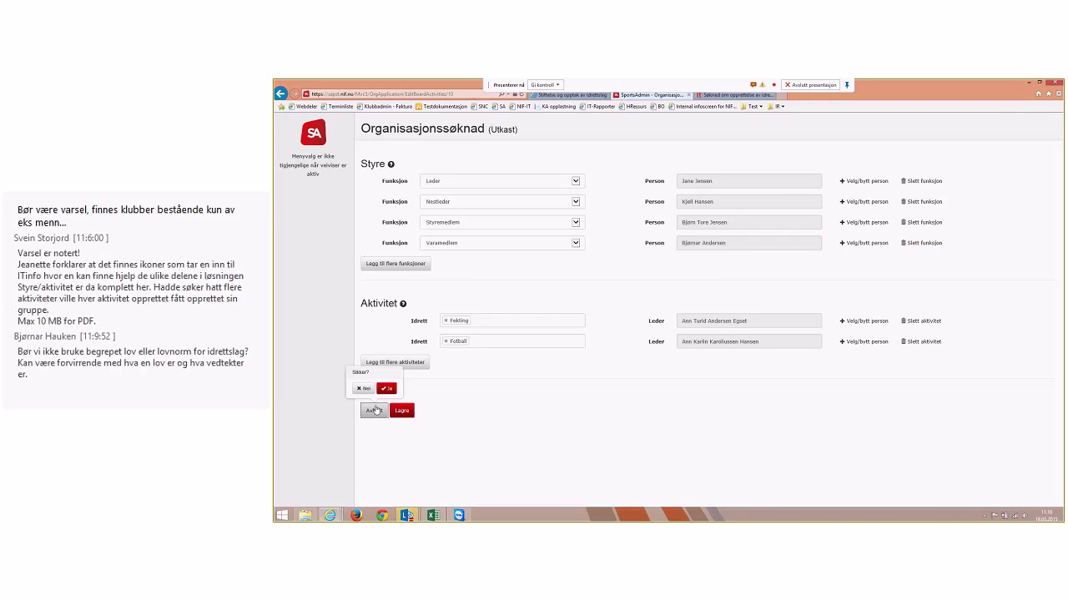
pyautogui.click(386, 388)
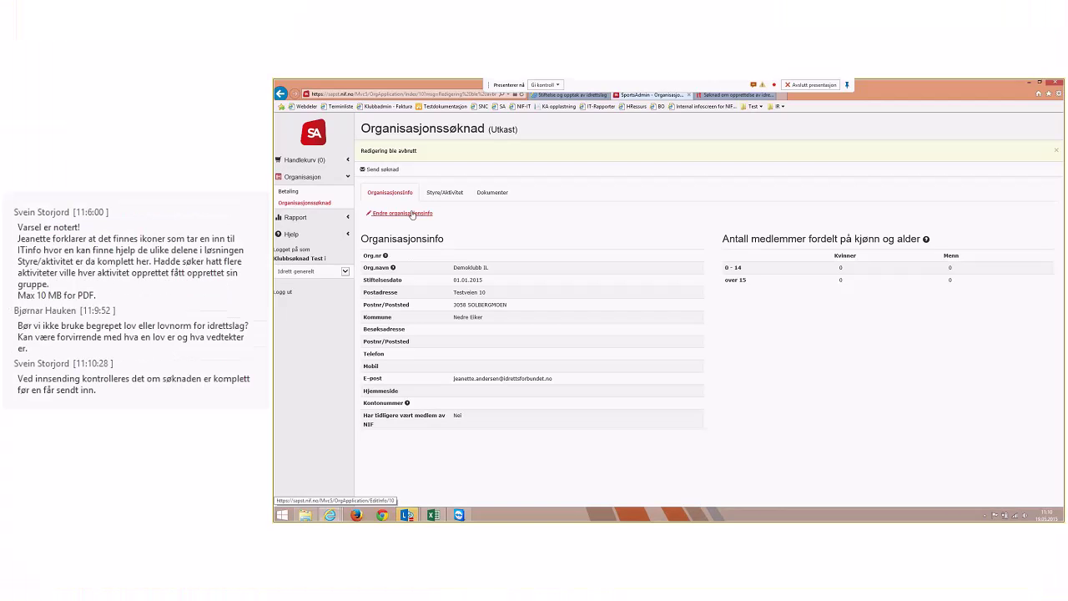
# Enter 5 women and 5 men over 15 in the organisation info, save, and view the Dokumenter tab
pyautogui.click(412, 214)
pyautogui.click(834, 203)
pyautogui.write('5')
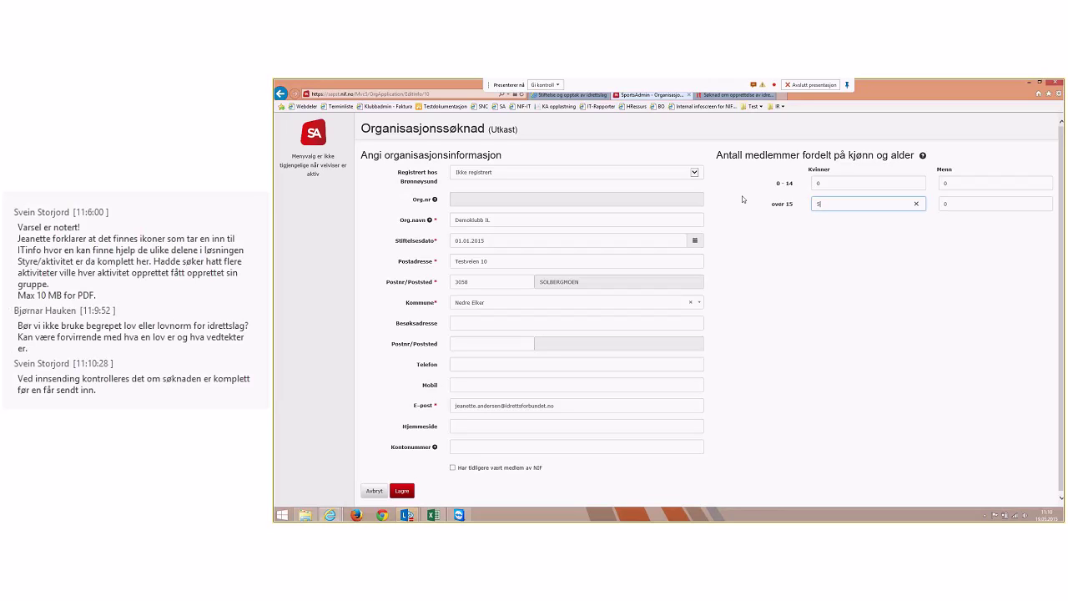
pyautogui.press('Tab')
pyautogui.write('5')
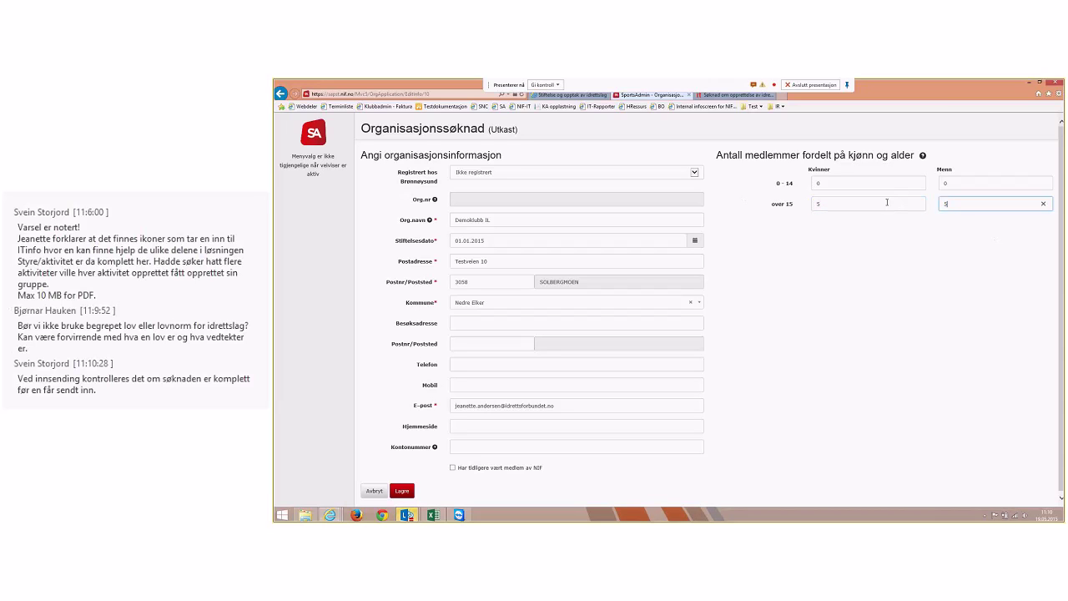
pyautogui.click(403, 490)
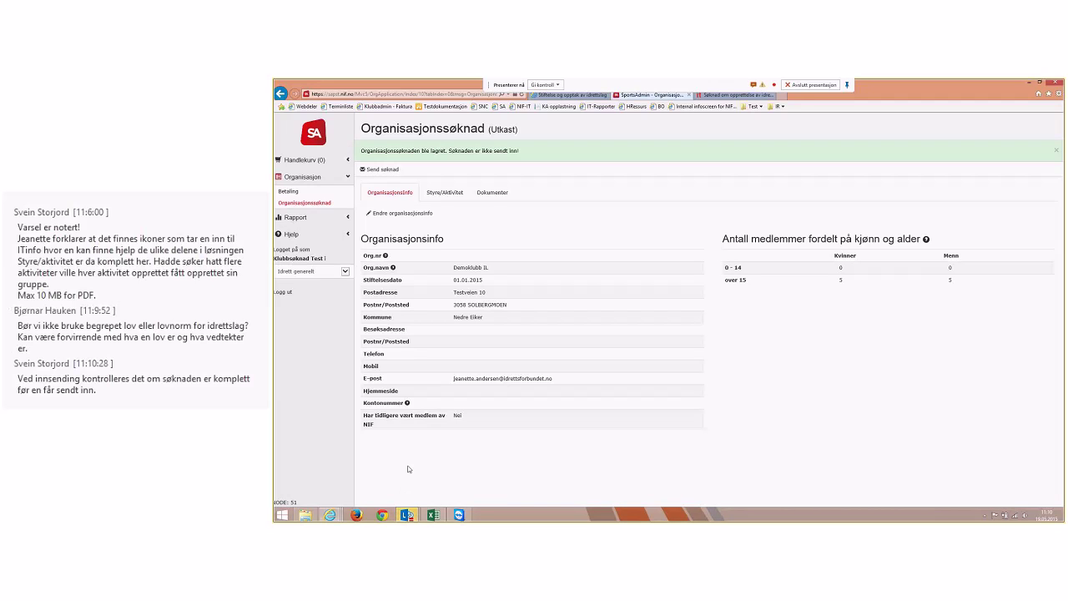
pyautogui.click(487, 200)
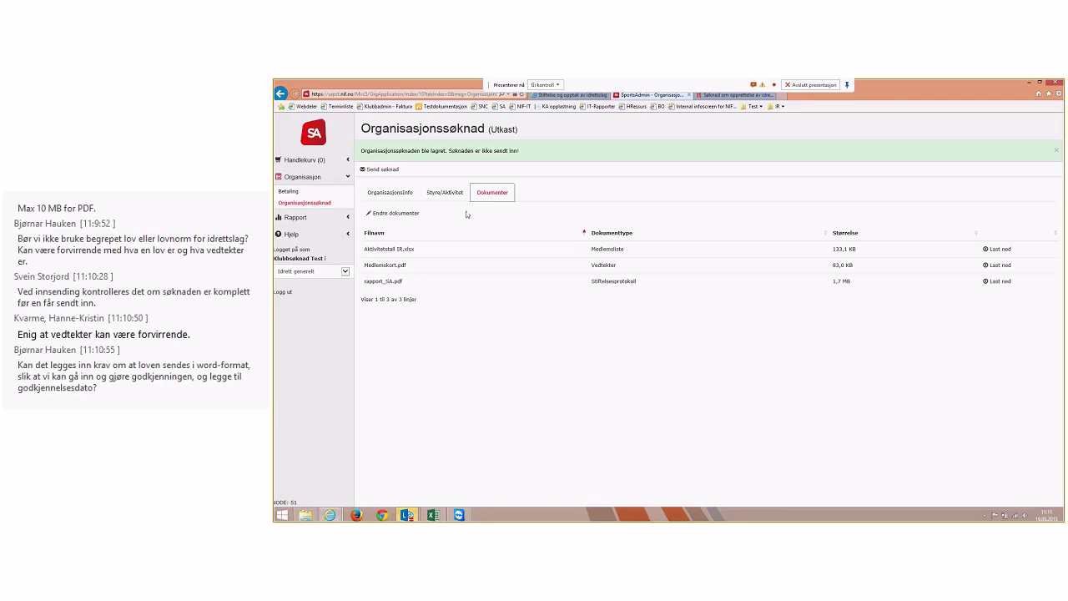
# Return to the OrganisasjonsInfo tab showing 5 women and 5 men over 15
pyautogui.click(398, 198)
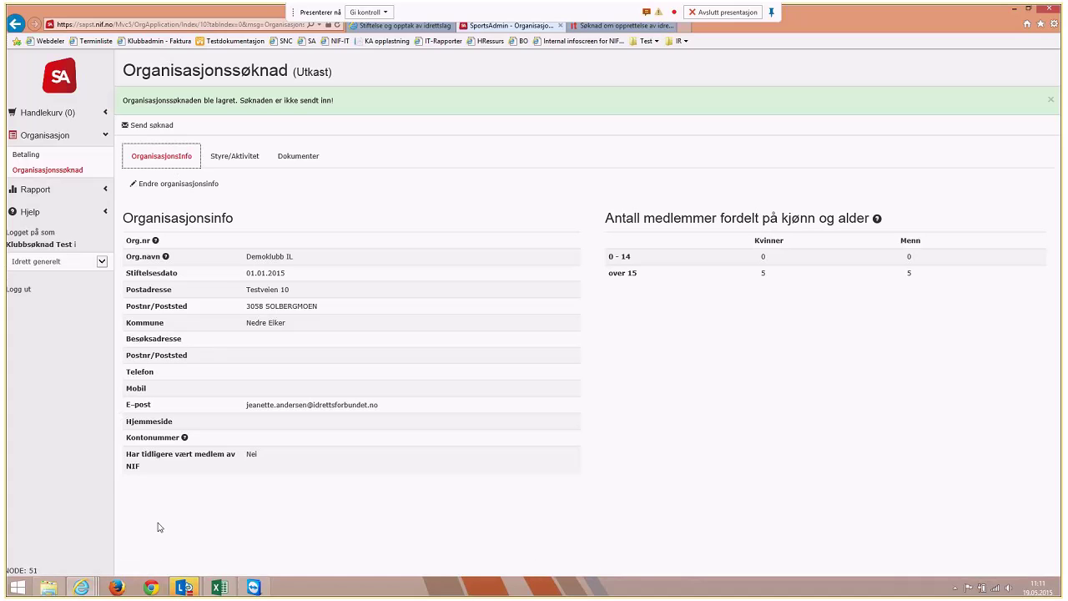
# Admit everyone in the Lync lobby with Gi alle tilgang, then minimize the meeting window
pyautogui.moveTo(184, 587)
pyautogui.click(217, 533)
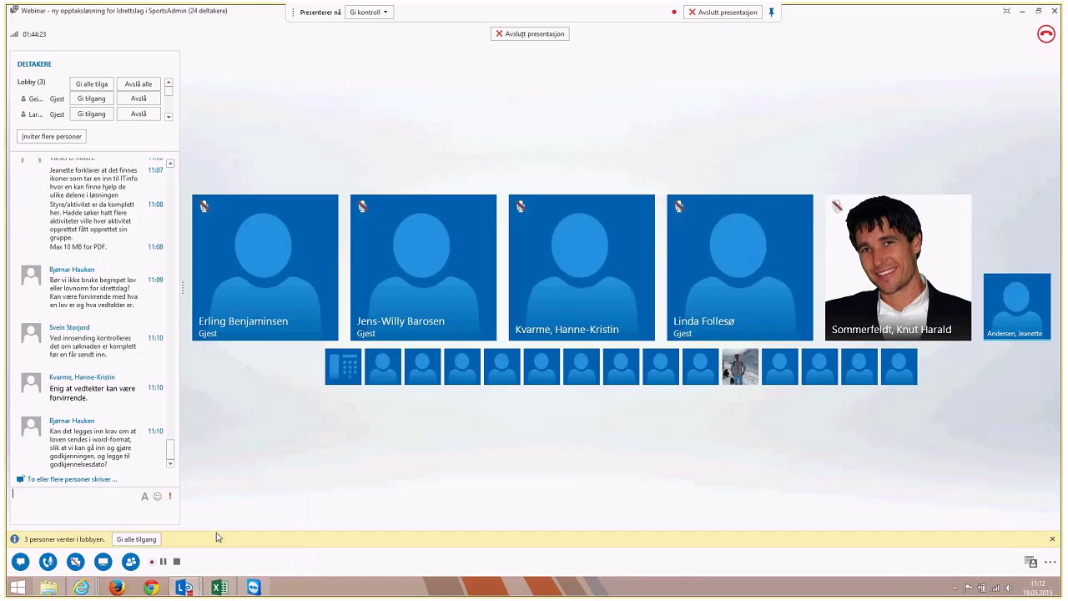
pyautogui.click(136, 538)
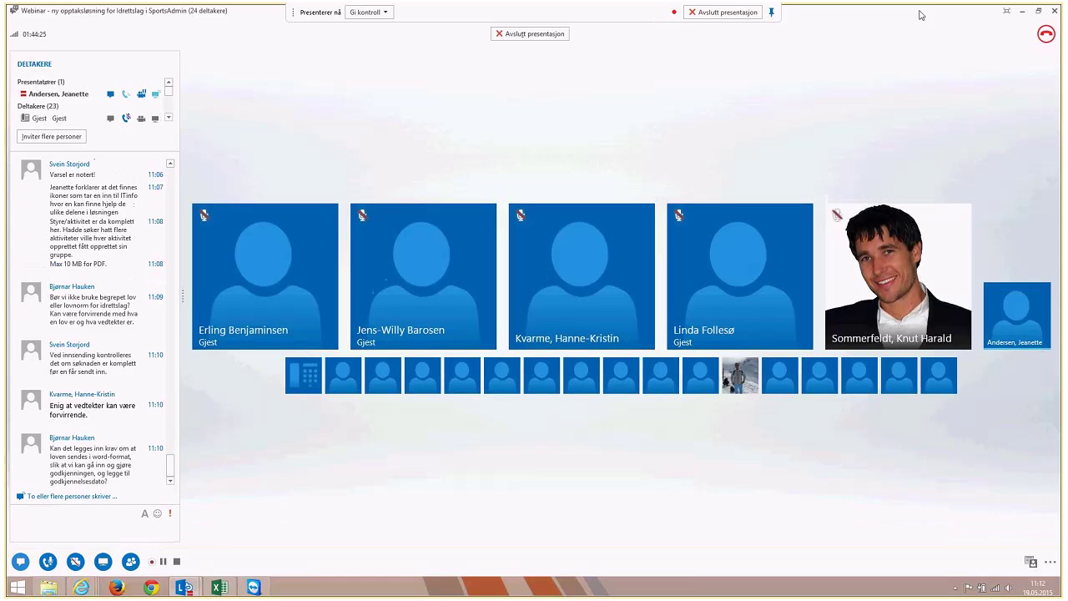
pyautogui.click(1022, 12)
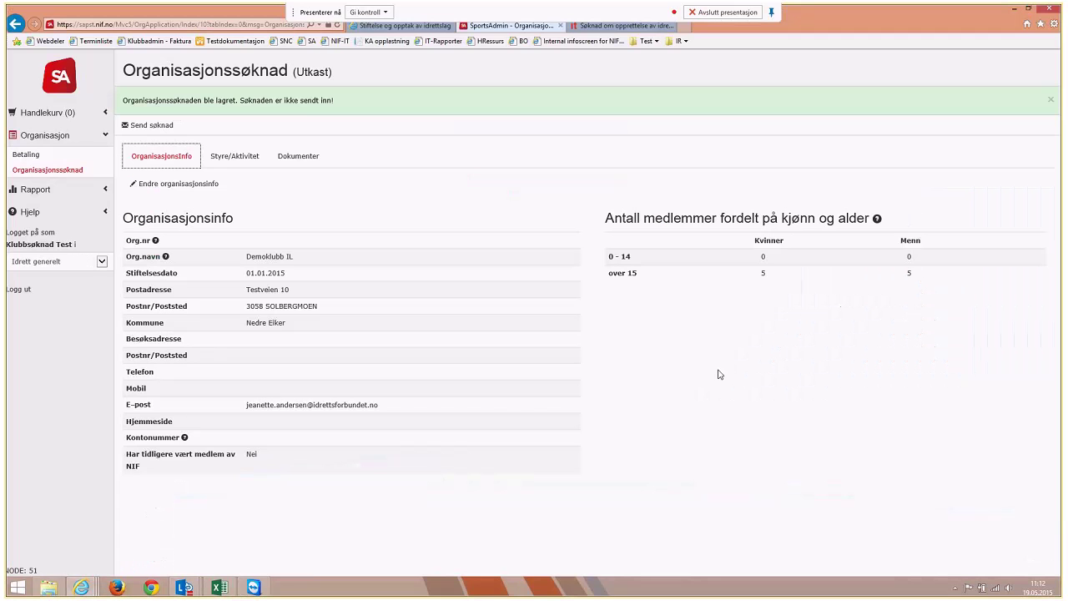
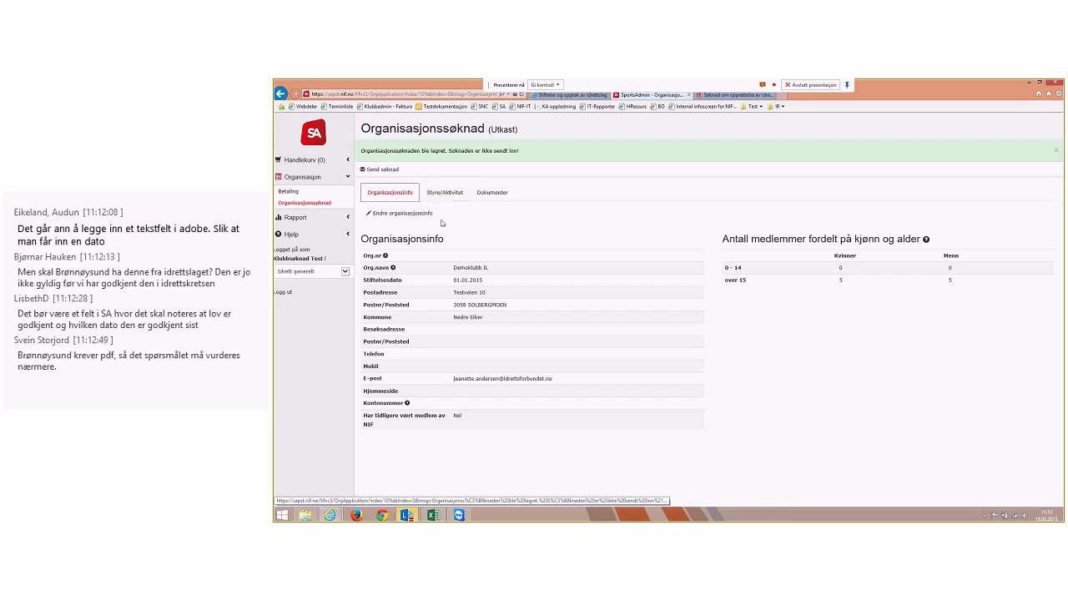
# Move the webinar window aside, then send the Demoklubb IL application and confirm it
pyautogui.click(407, 515)
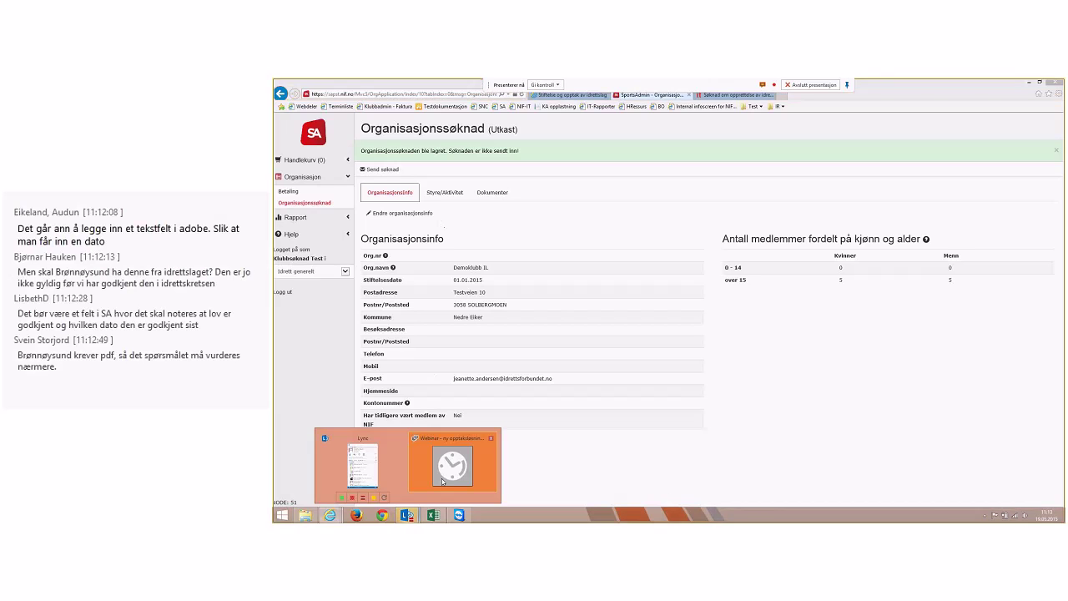
pyautogui.click(443, 481)
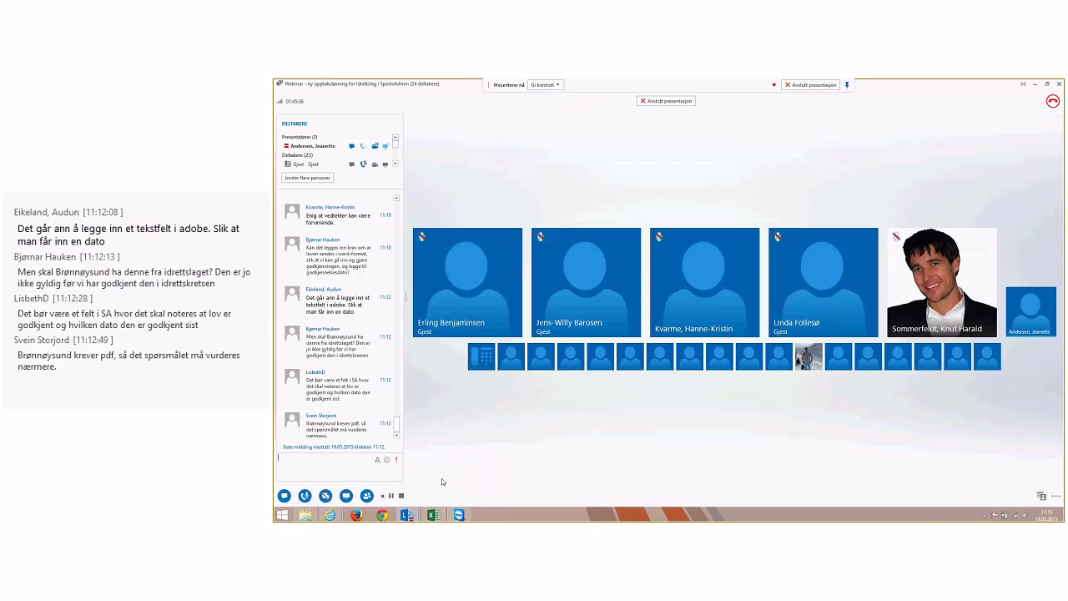
pyautogui.click(1035, 83)
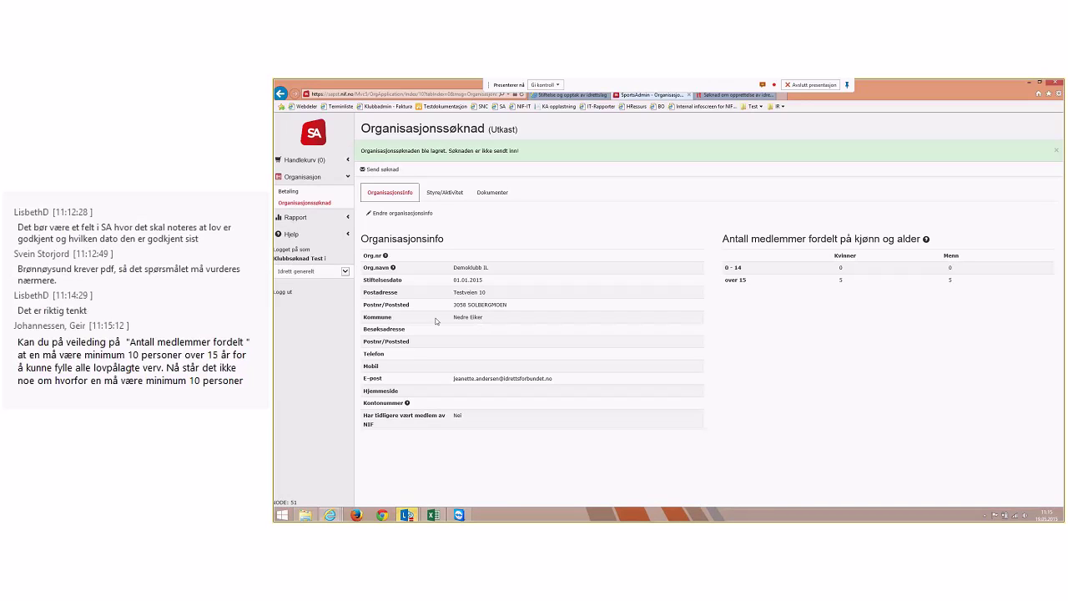
pyautogui.click(383, 170)
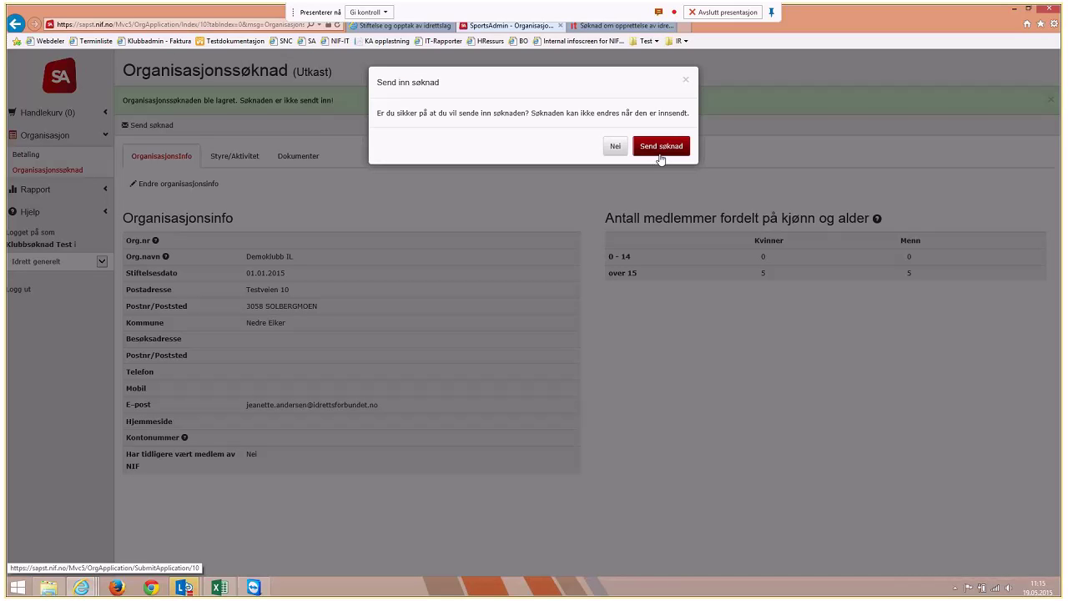
pyautogui.click(660, 157)
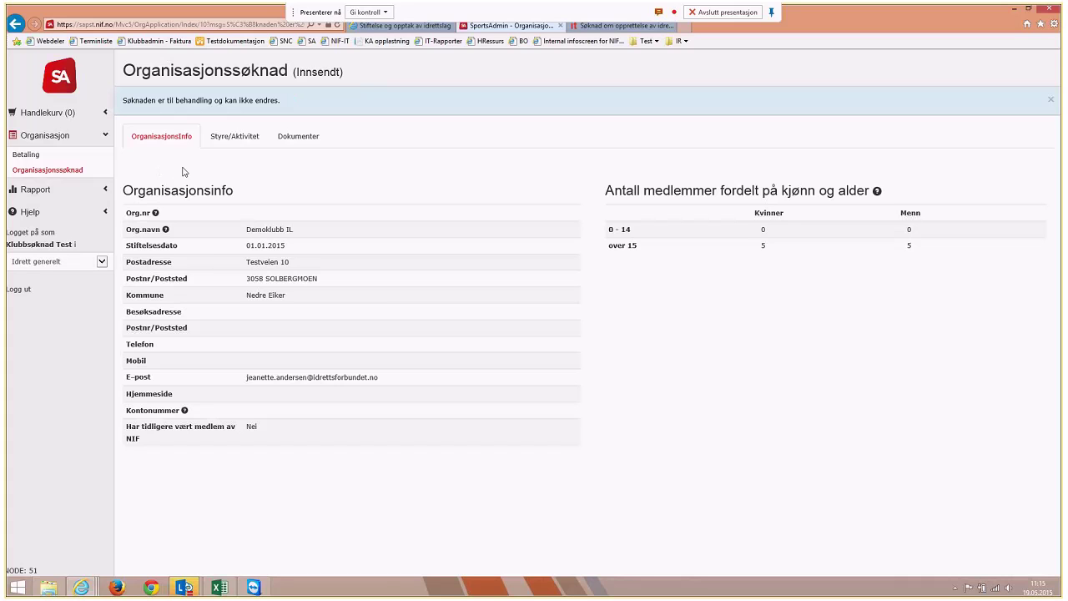
pyautogui.click(250, 140)
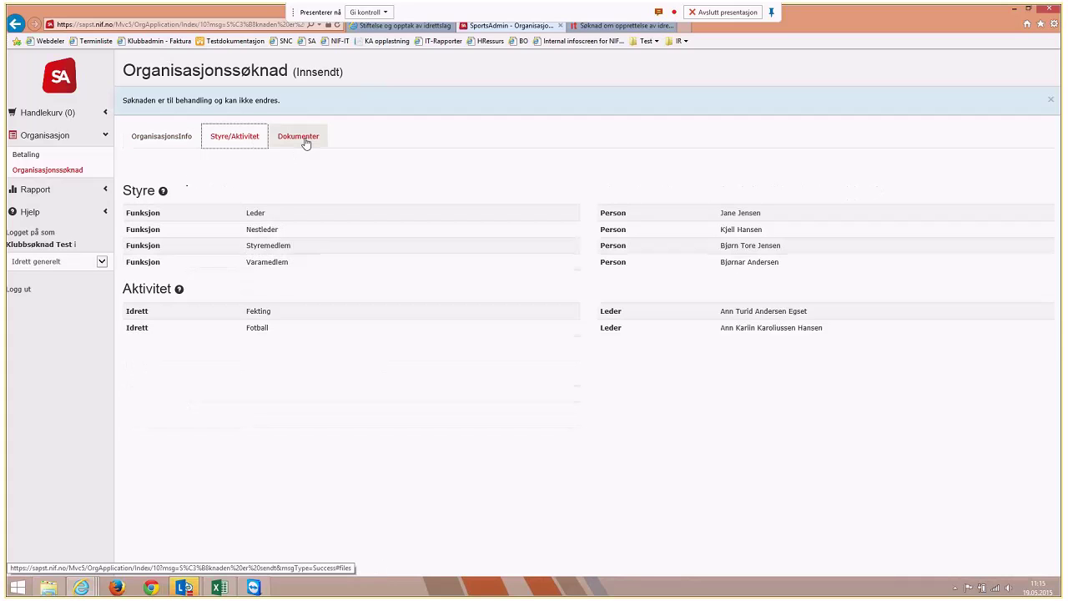
pyautogui.click(302, 137)
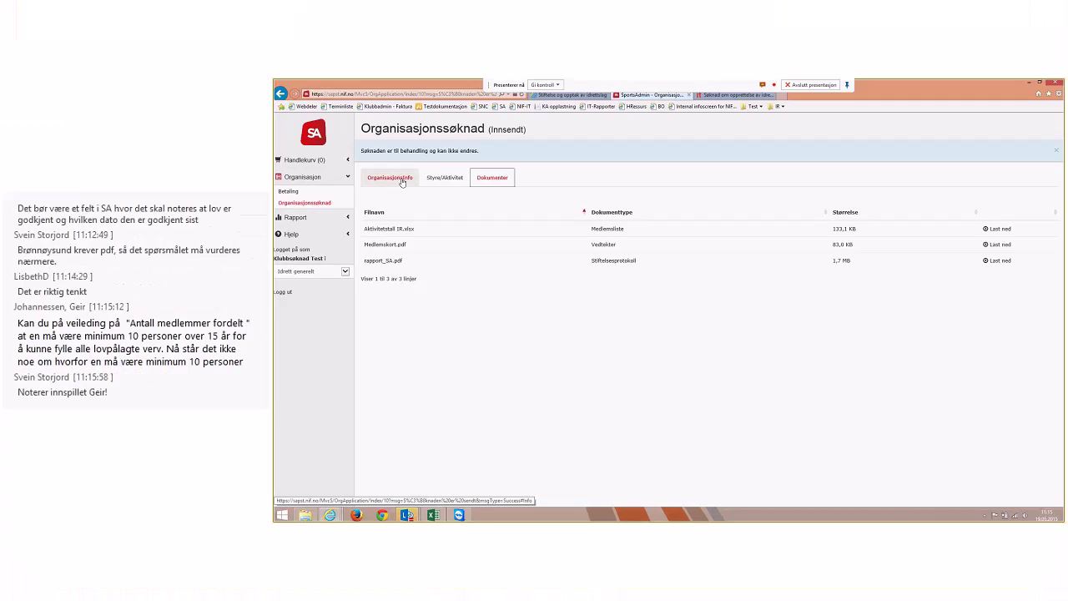
pyautogui.click(401, 182)
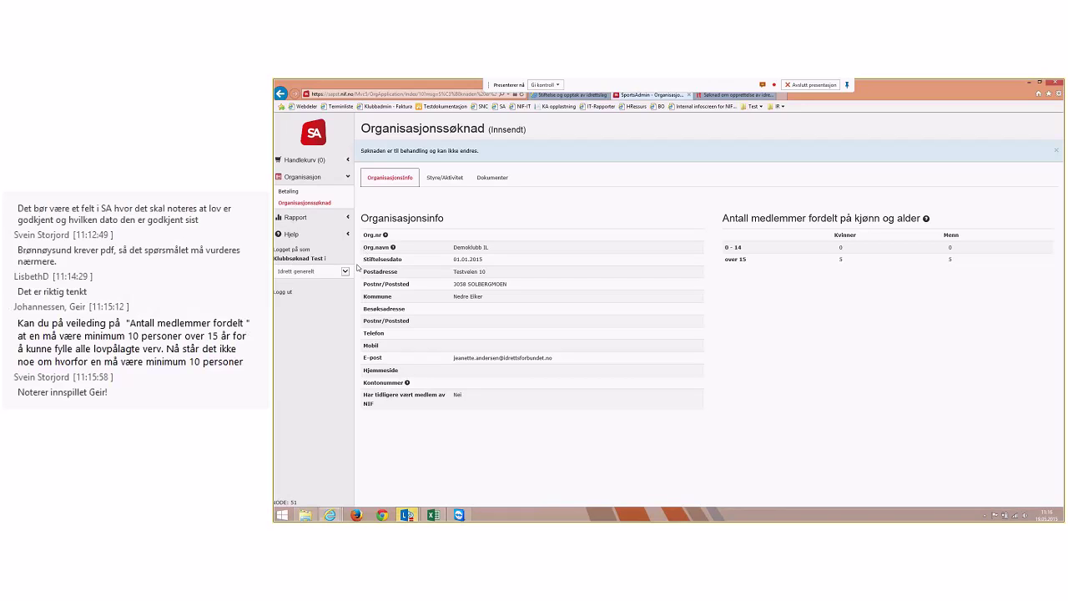
pyautogui.click(282, 293)
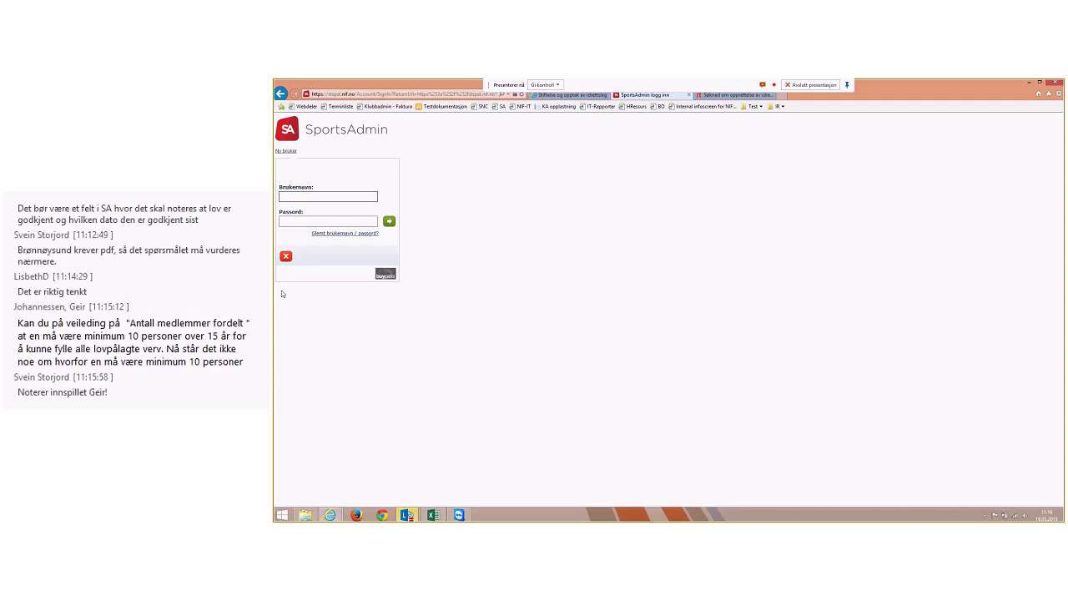
# Log in with the Buskerud Idrettskrets account's username and password
pyautogui.write('bjørnstuen')
pyautogui.press('Tab')
pyautogui.write('********')
pyautogui.press('Return')
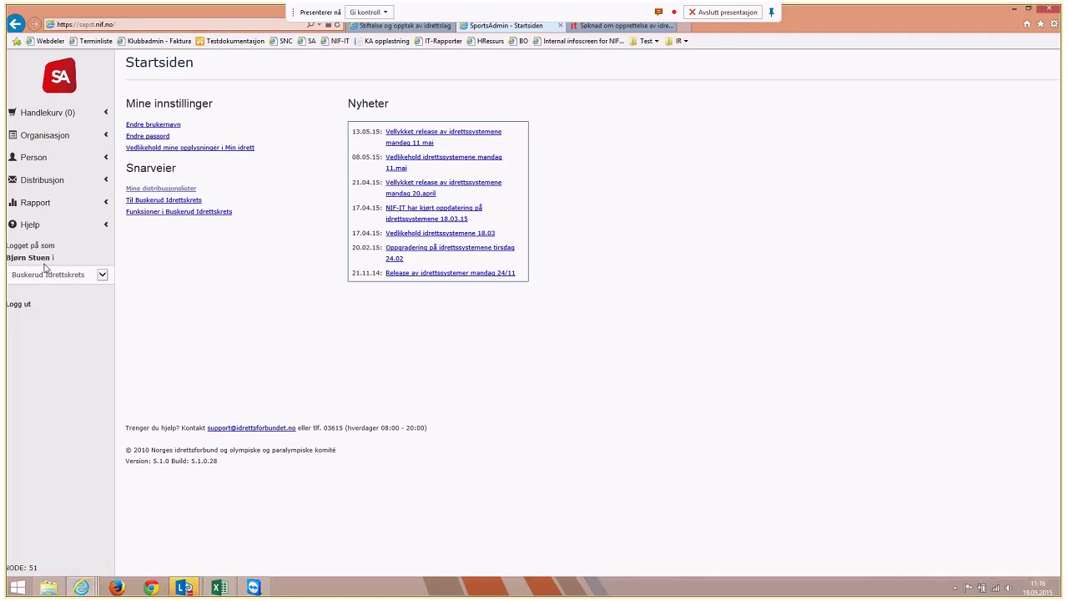
# Open Organisasjon > Organisasjonssøknad to list Demoklubb IL as Innsendt under Buskerud
pyautogui.click(53, 137)
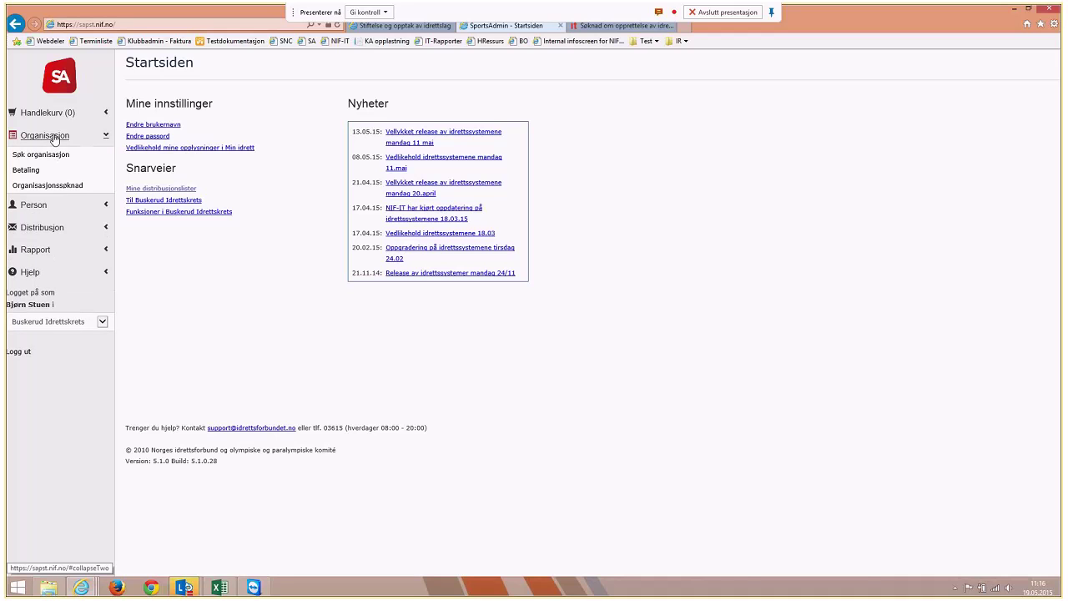
pyautogui.click(55, 190)
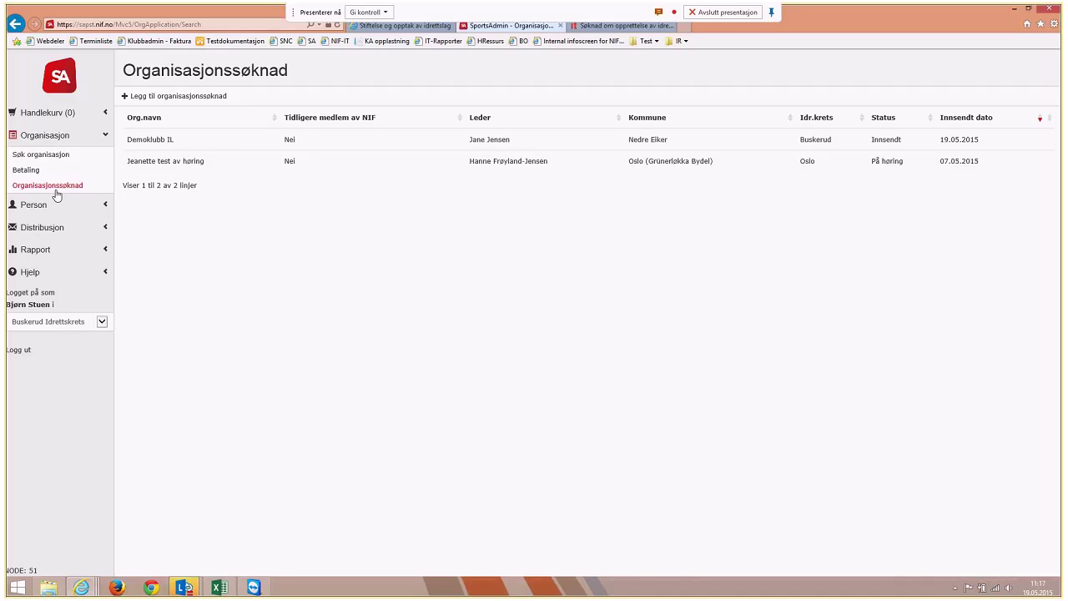
pyautogui.moveTo(183, 587)
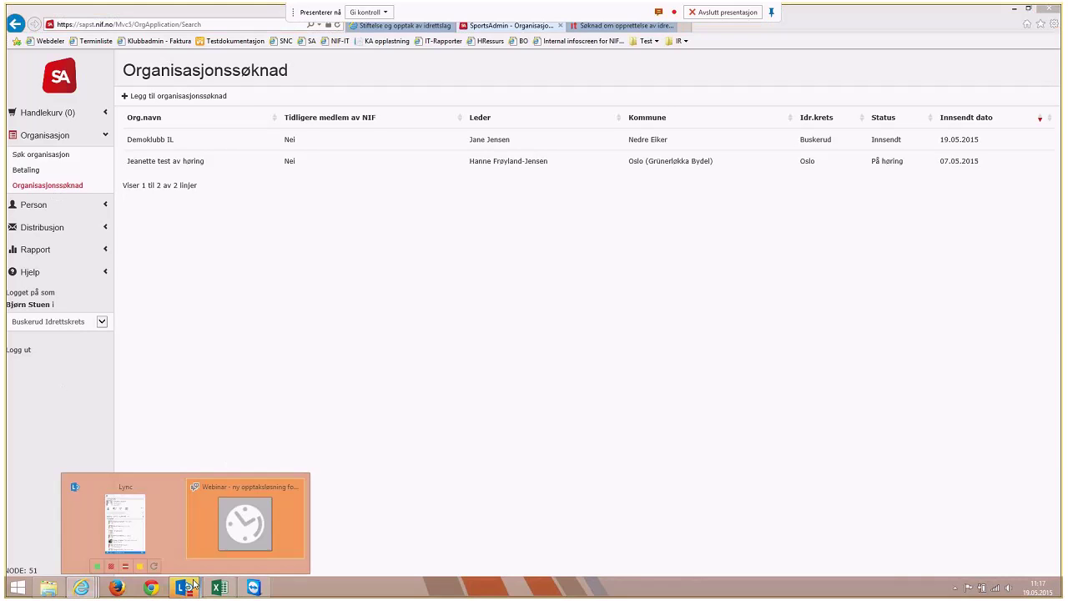
pyautogui.click(217, 530)
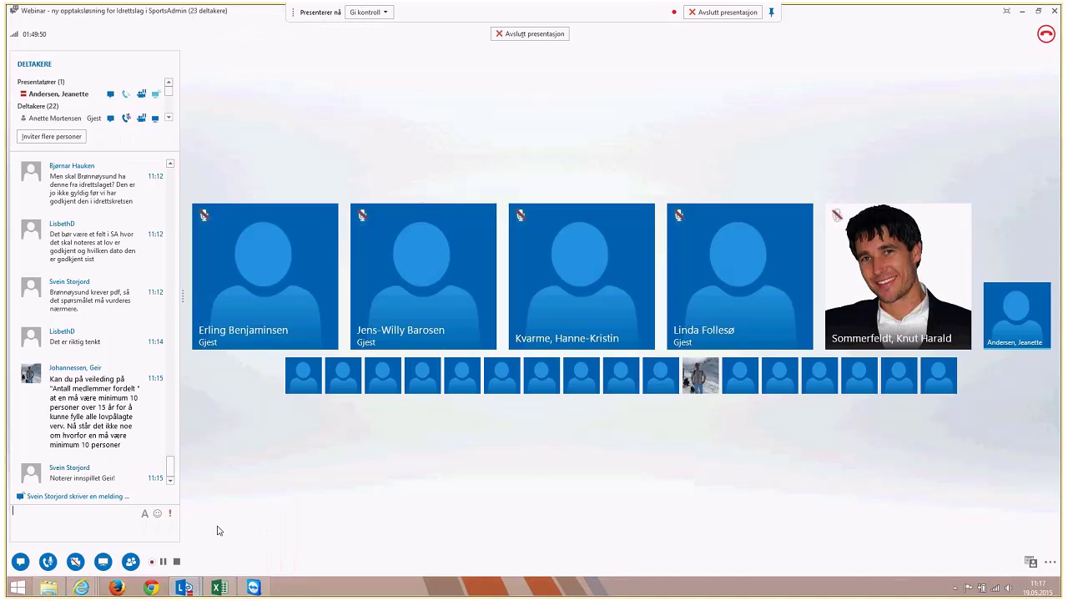
pyautogui.click(1022, 10)
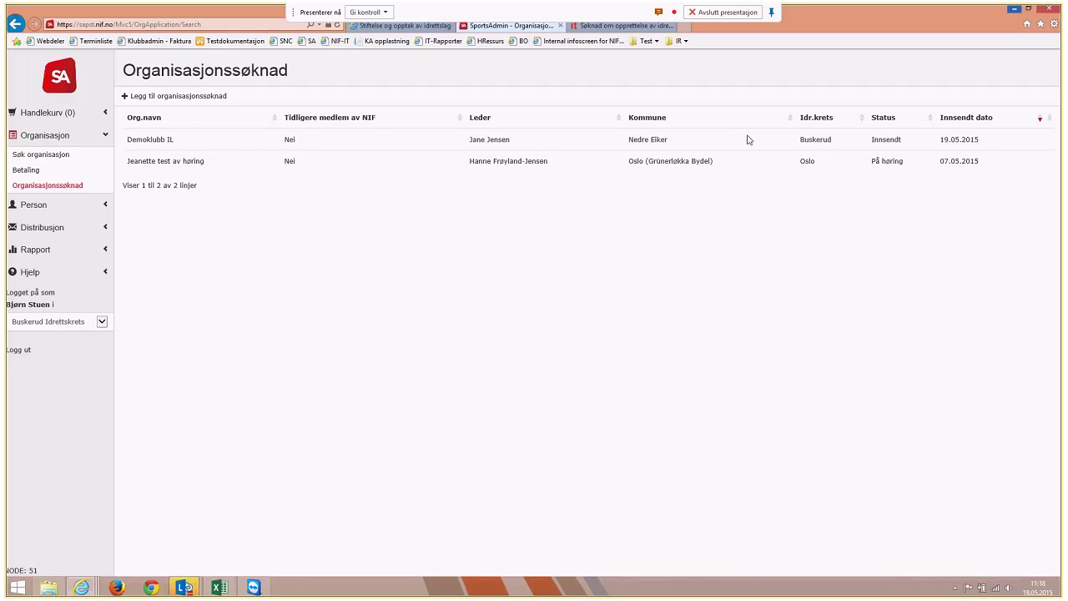
# Open Demoklubb IL's application and view its Styre/Aktivitet and Dokumenter tabs
pyautogui.click(161, 143)
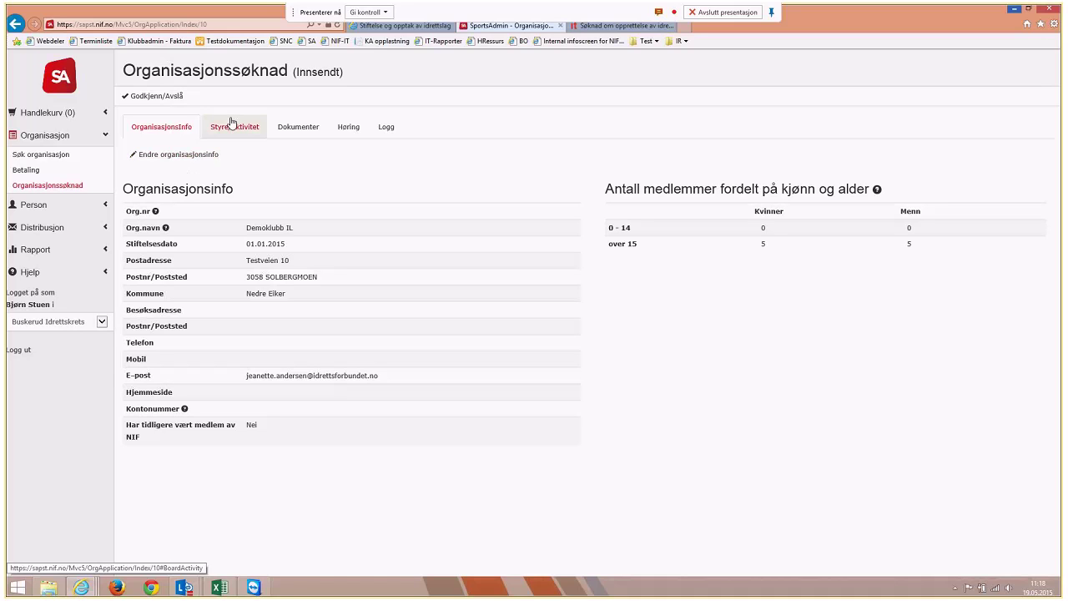
pyautogui.click(232, 132)
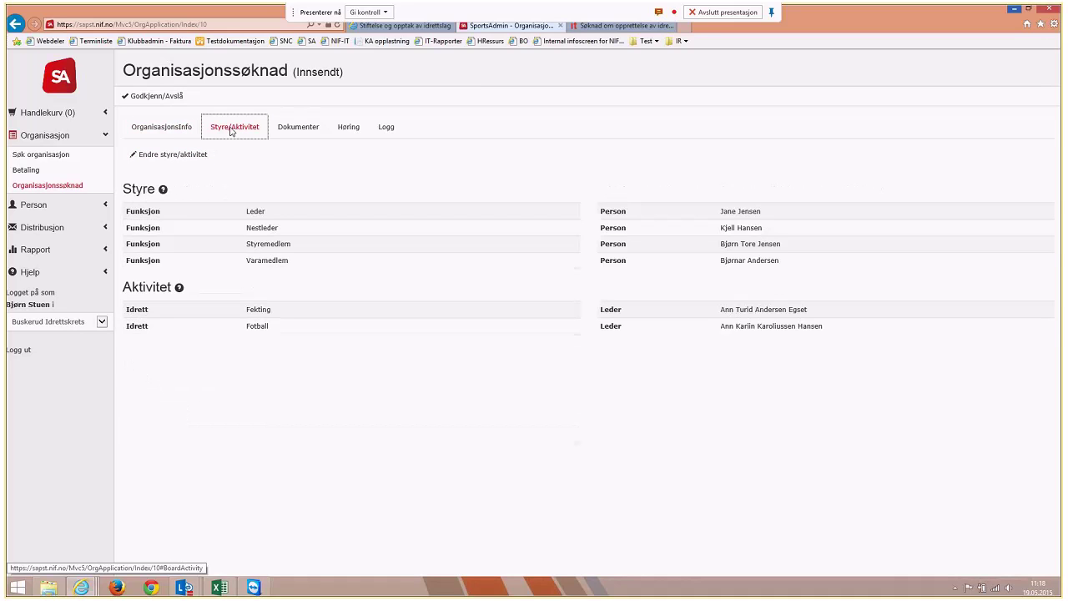
pyautogui.click(282, 127)
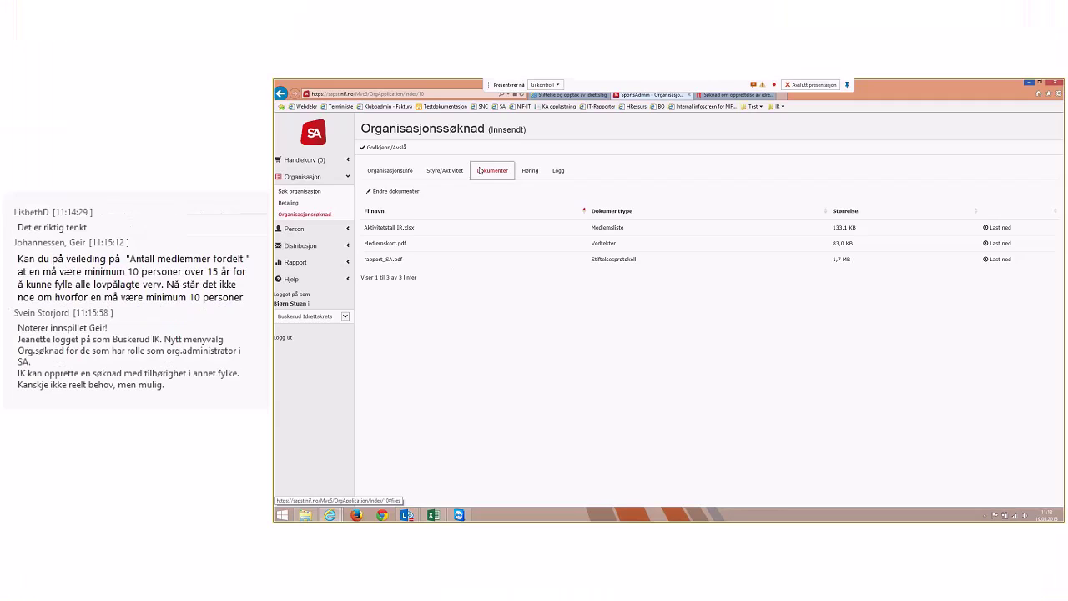
# Start editing the application's documents, then cancel and confirm discarding the edit
pyautogui.click(389, 190)
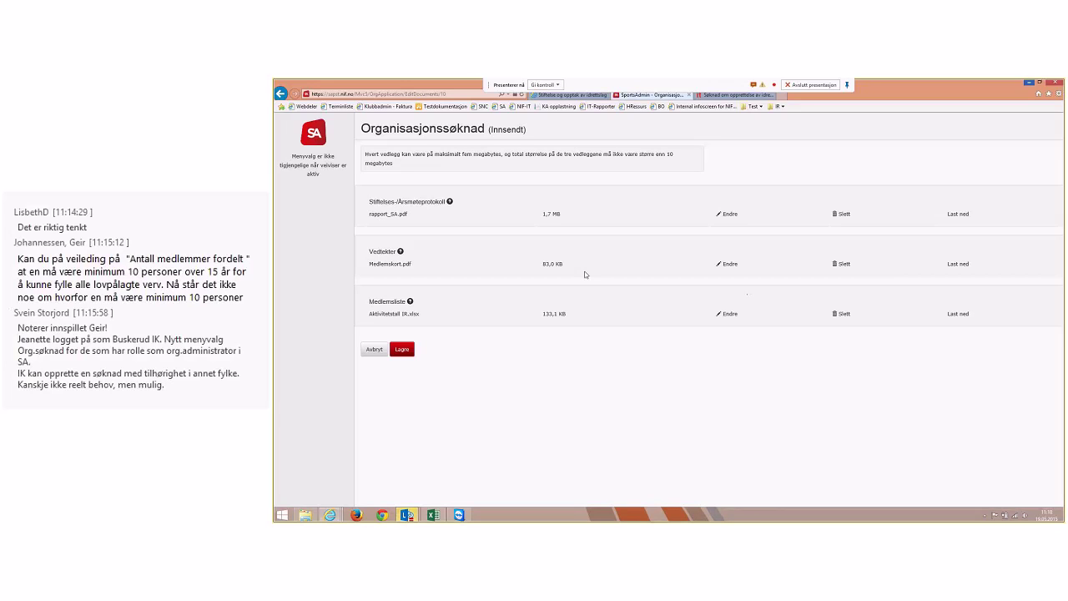
pyautogui.click(387, 359)
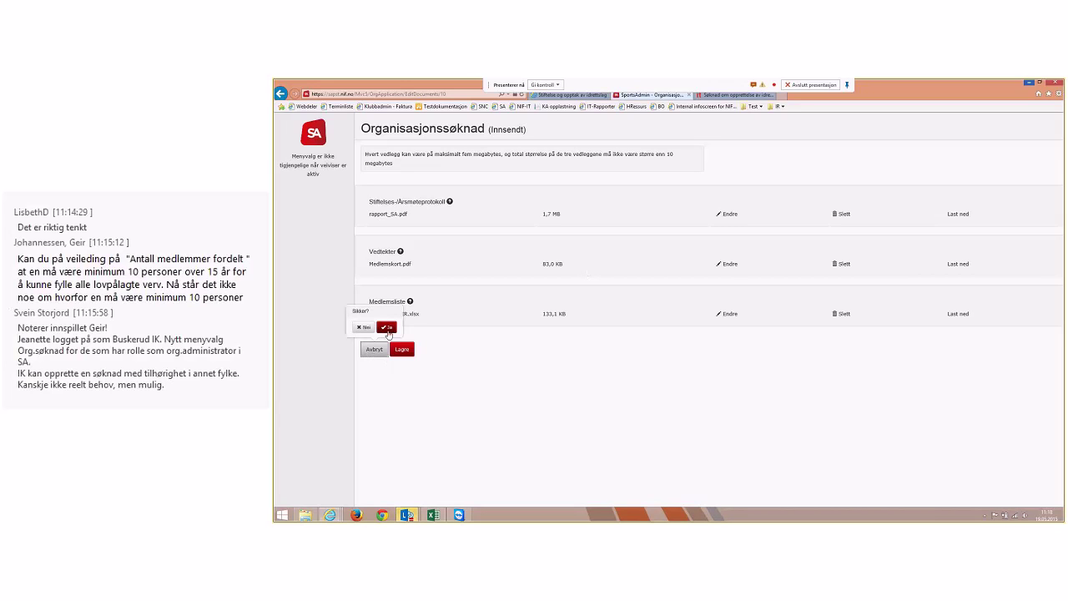
pyautogui.click(387, 327)
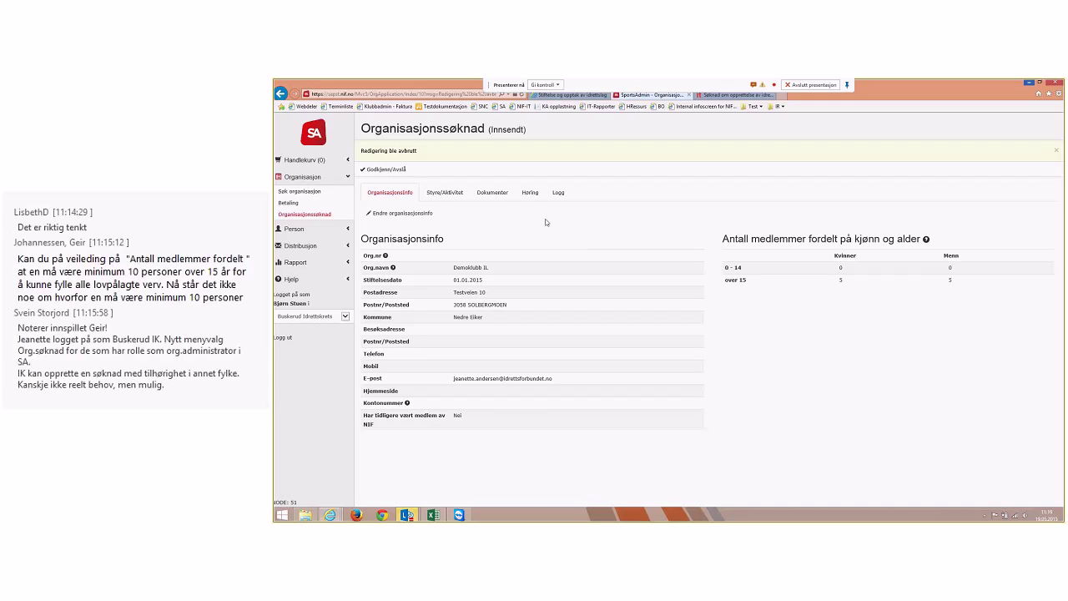
pyautogui.click(405, 171)
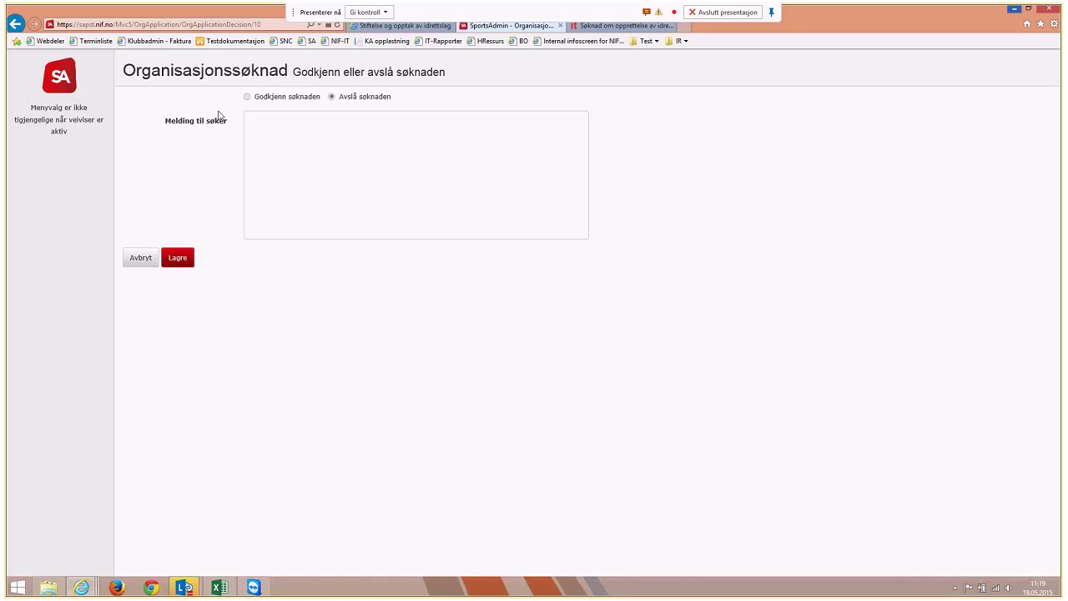
pyautogui.click(140, 257)
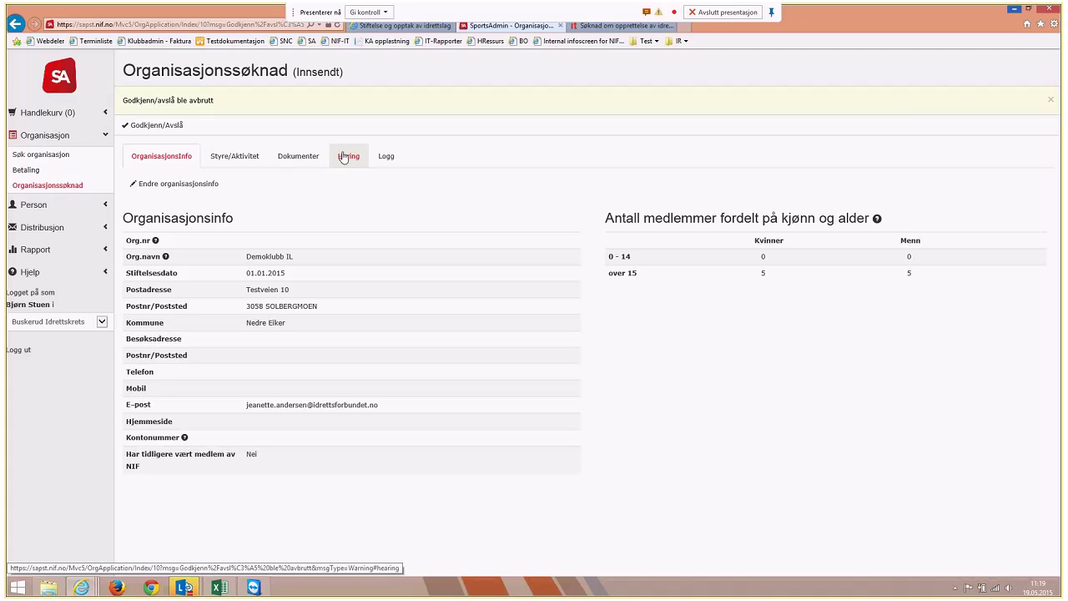
# Show the Høring tab of the Demoklubb IL application
pyautogui.click(343, 158)
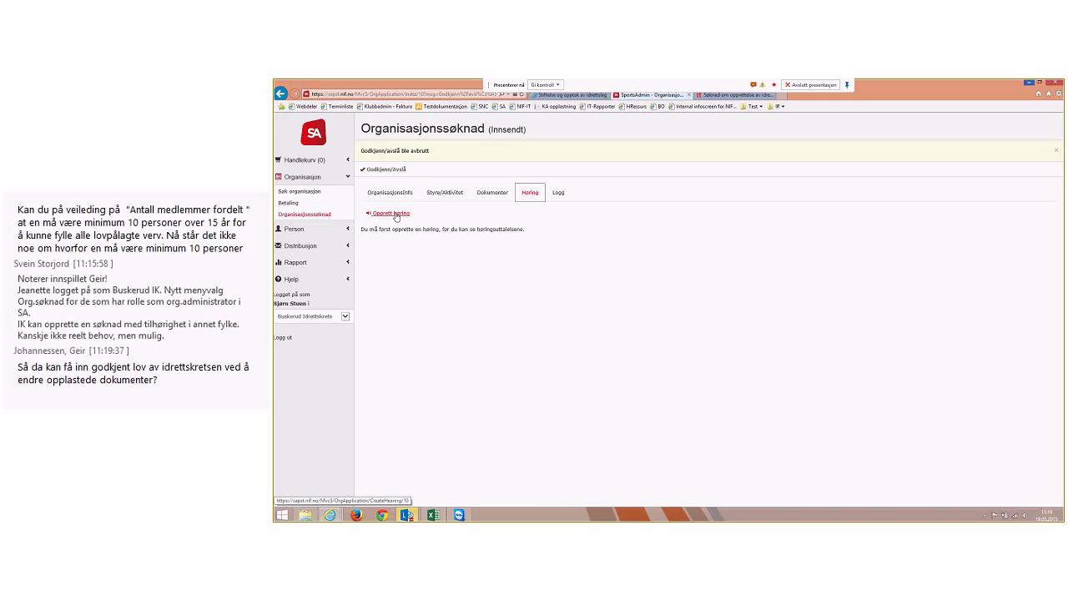
# Open the Opprett høring form and inspect the Norges Fekteforbund e-mail field
pyautogui.click(397, 214)
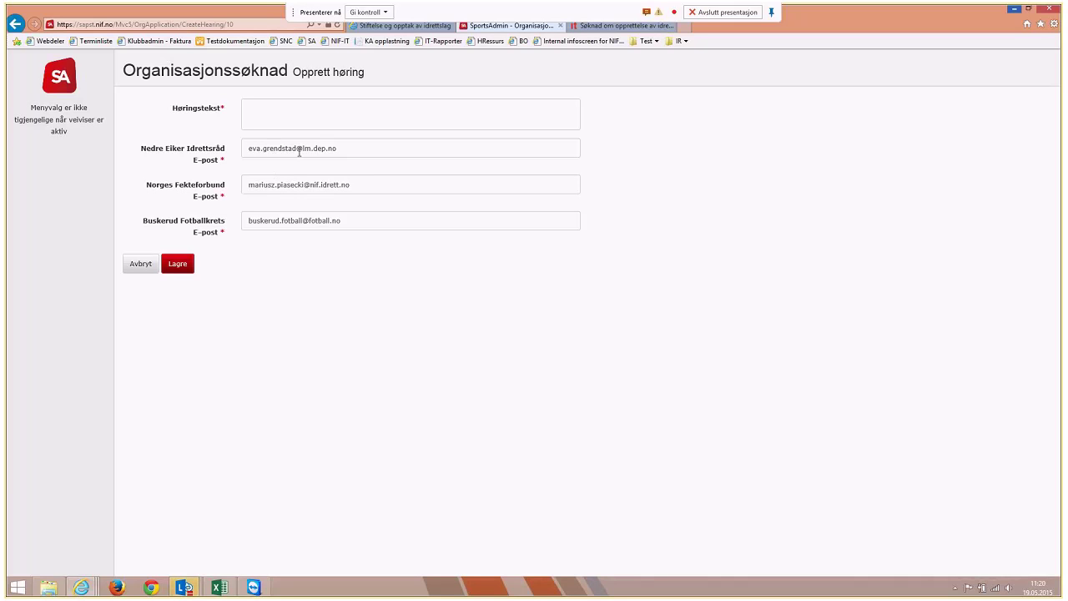
pyautogui.click(375, 182)
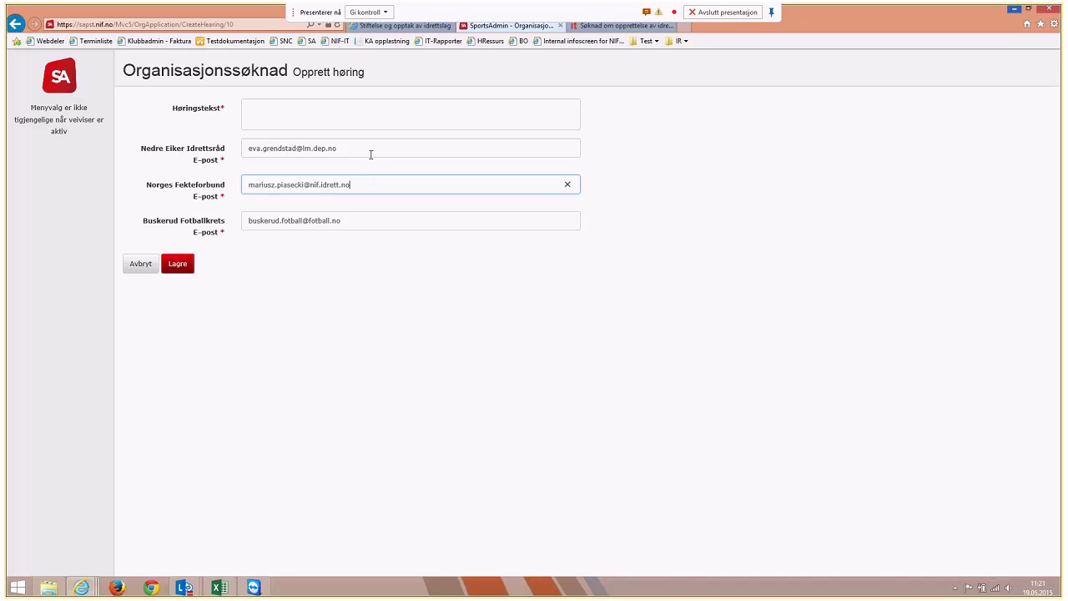
# Enter 'Test' as the hearing text and save the consultation
pyautogui.click(369, 121)
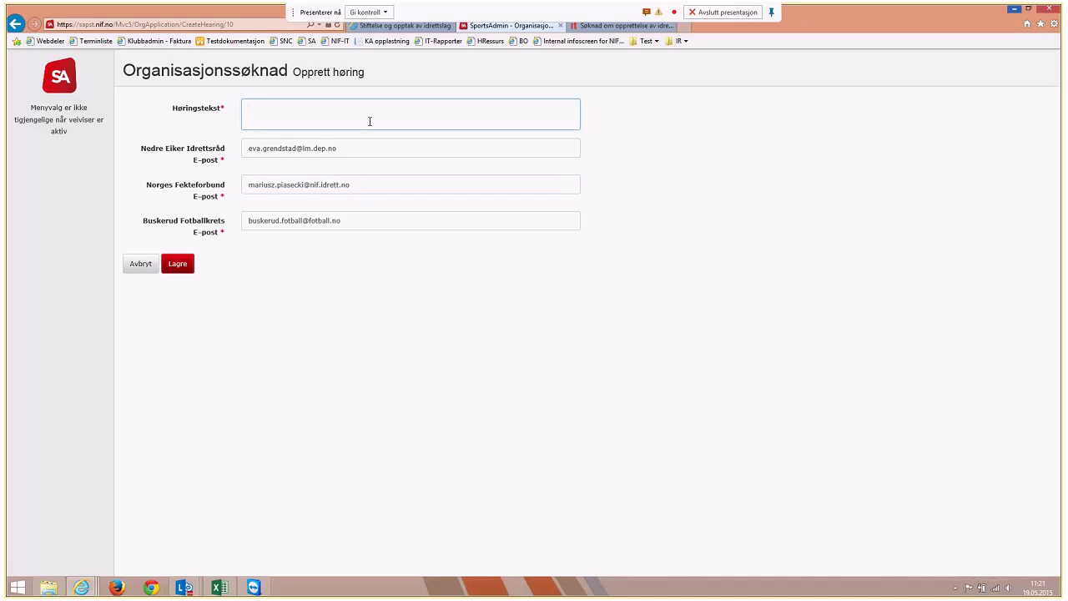
pyautogui.write('Test')
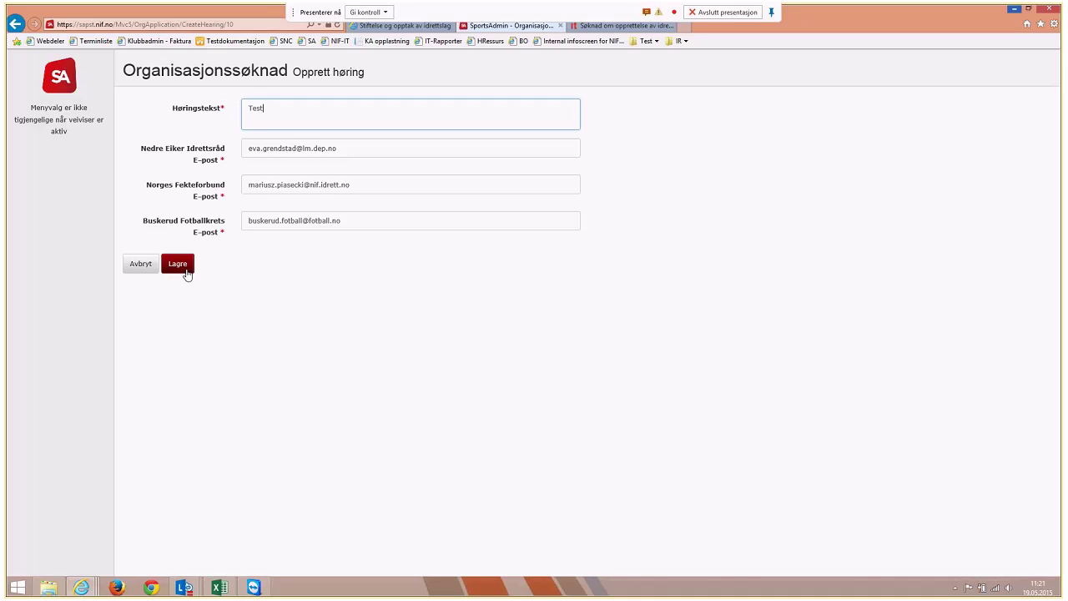
pyautogui.click(185, 270)
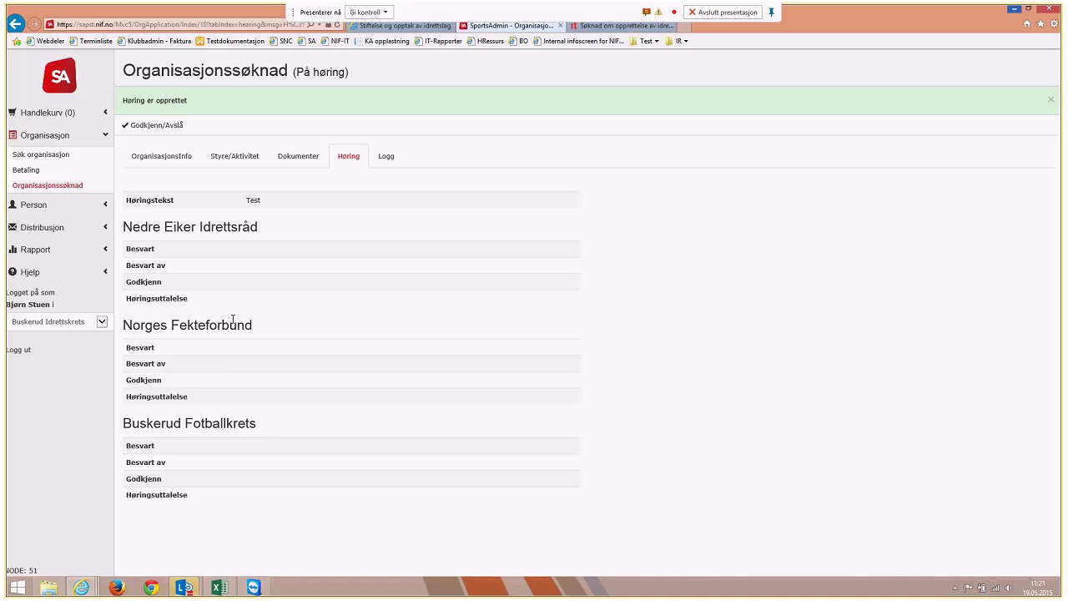
# Switch the acting organisation to Norges Fekteforbund and confirm
pyautogui.click(66, 326)
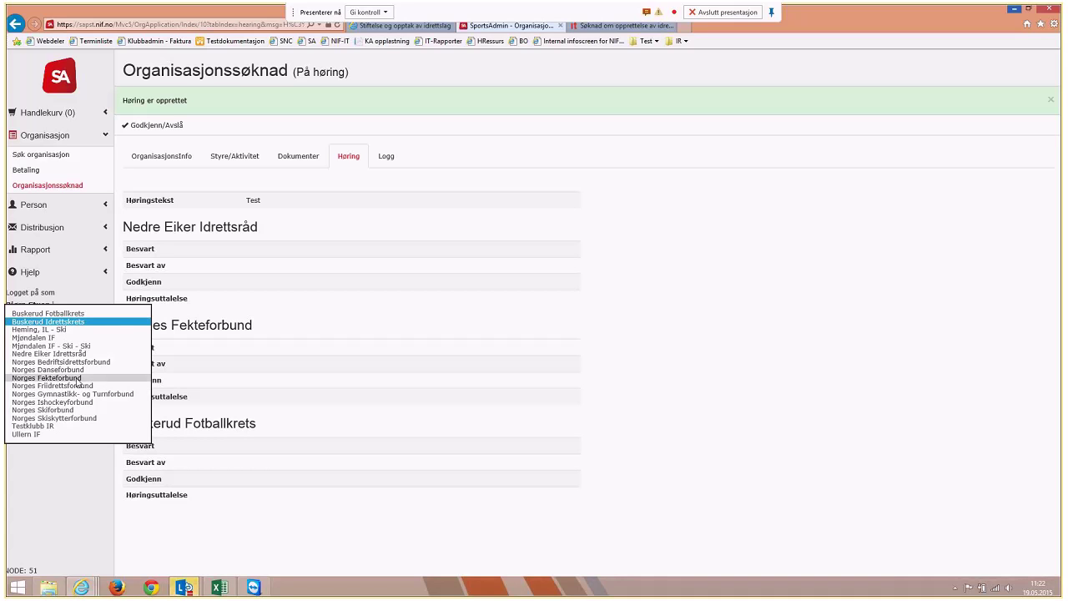
pyautogui.click(77, 380)
pyautogui.click(594, 338)
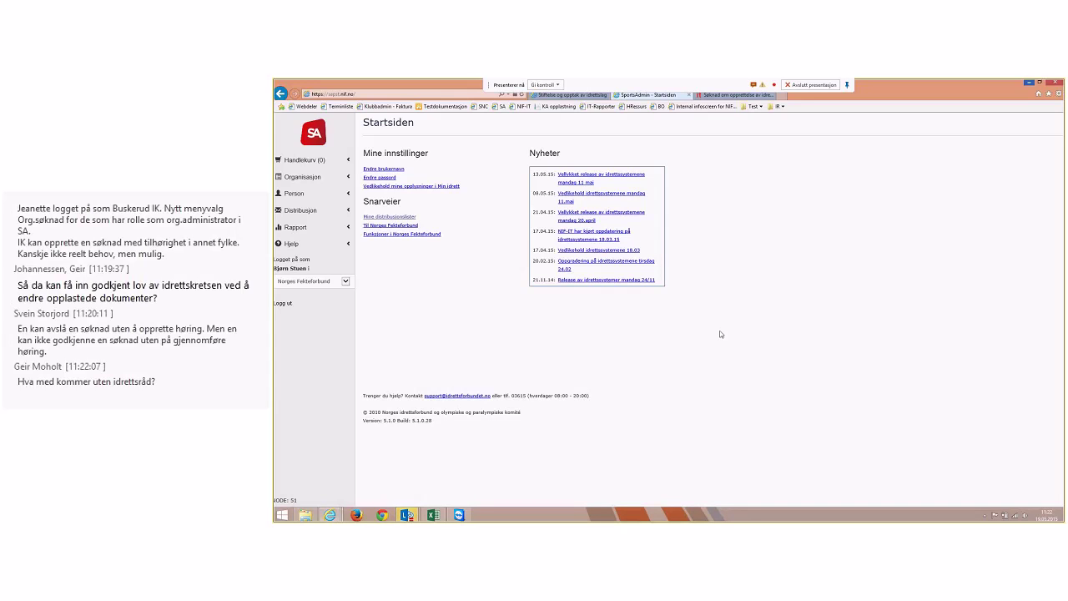
# Open Organisasjon > Organisasjonssøknad to list Demoklubb IL as På høring
pyautogui.click(307, 178)
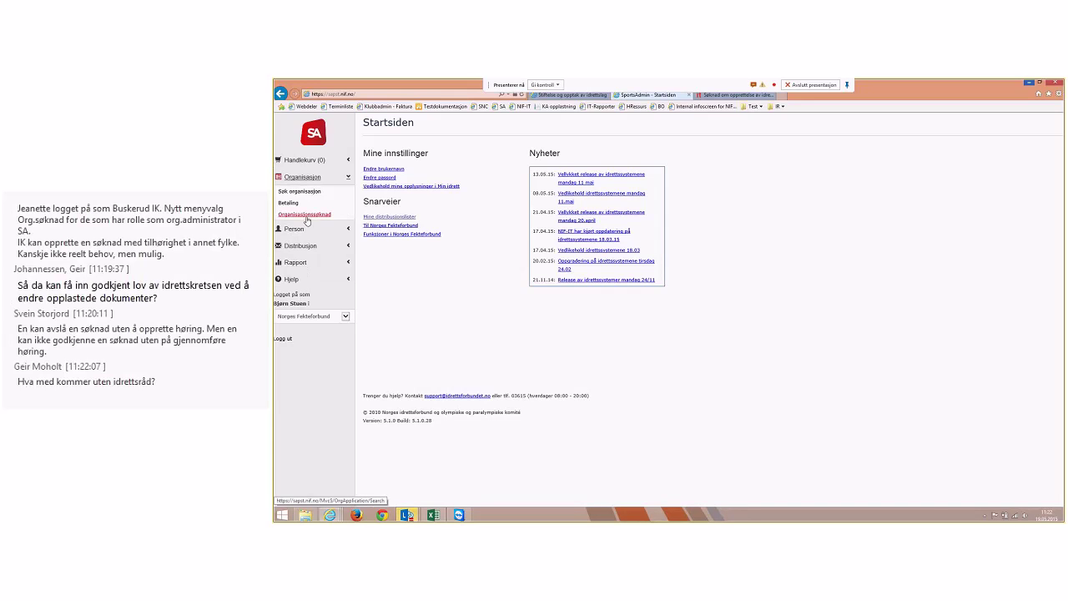
pyautogui.click(306, 216)
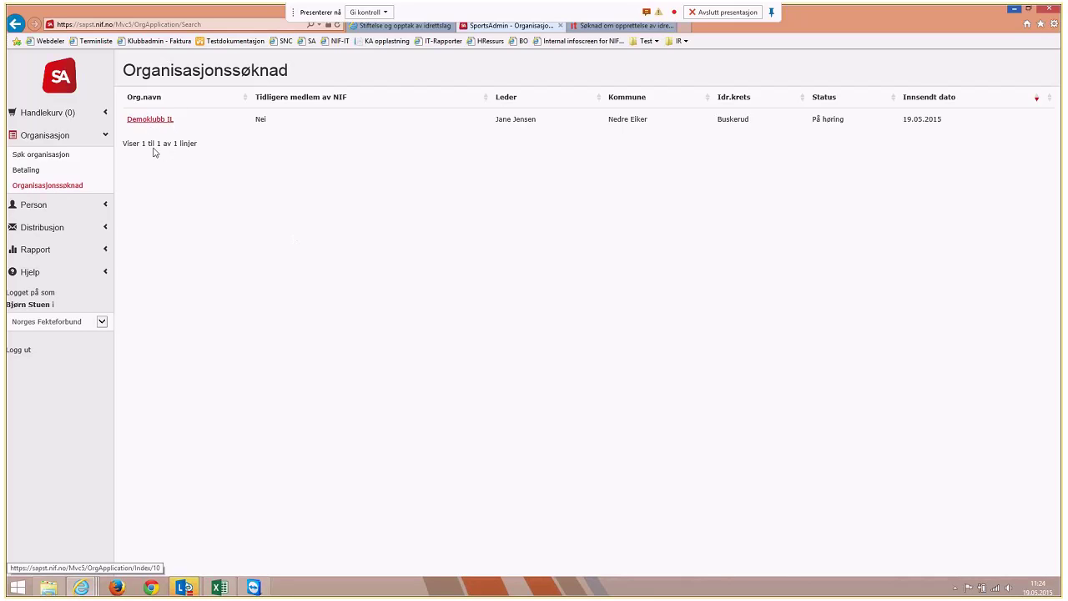
pyautogui.moveTo(184, 588)
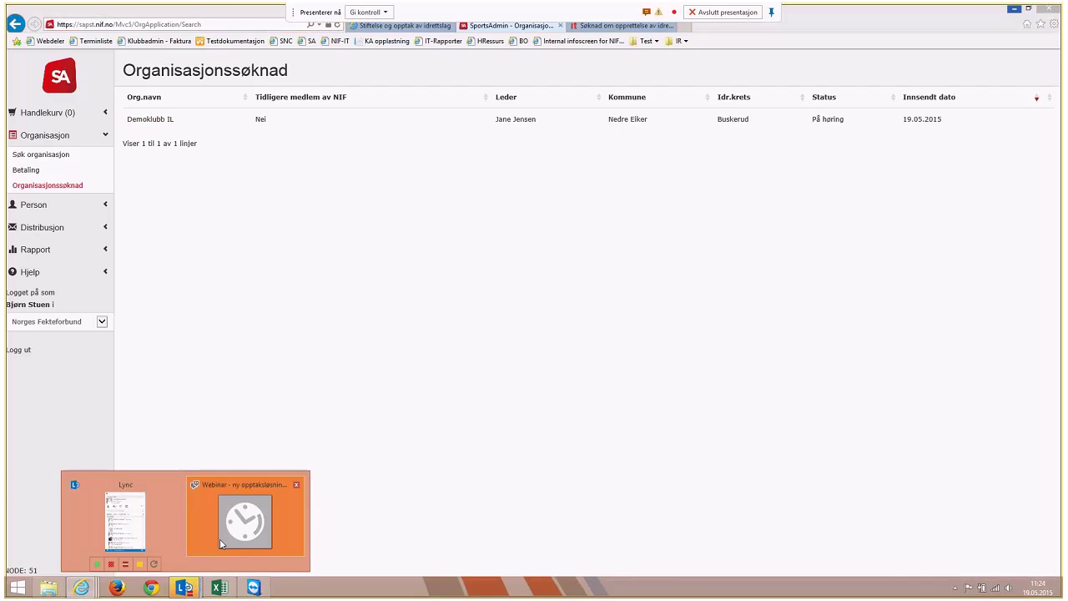
pyautogui.click(221, 543)
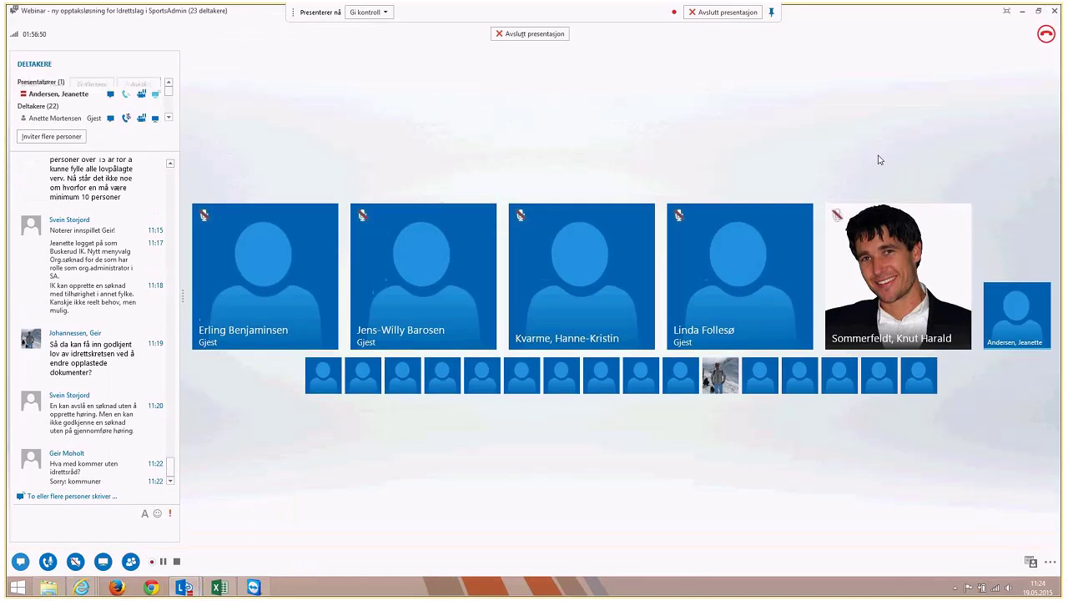
pyautogui.click(1022, 11)
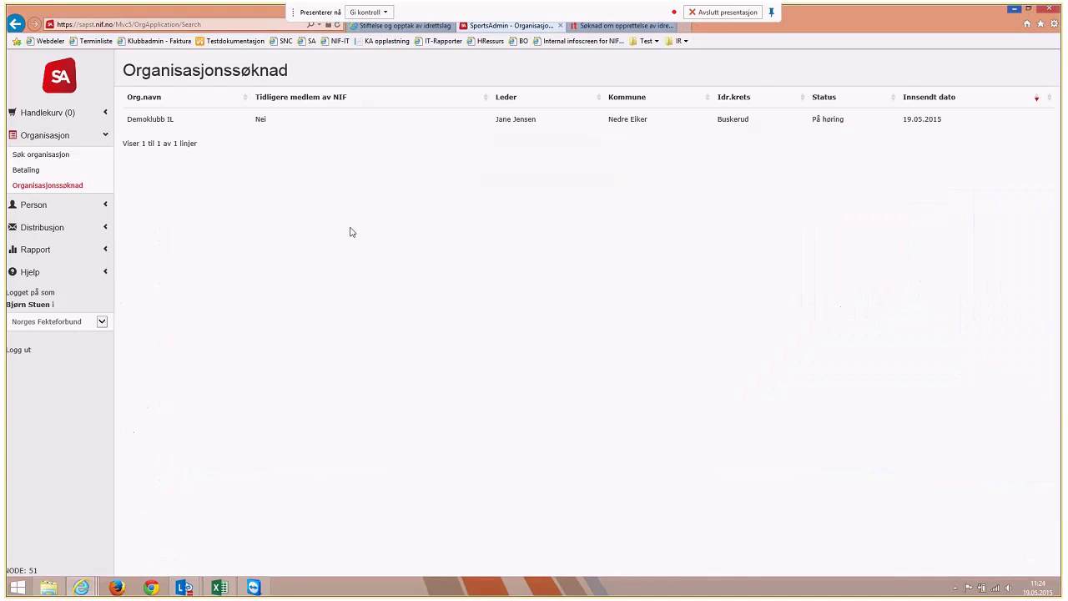
# Reopen Demoklubb IL's application, review its board, activities, documents and details, and start the Besvare høring form
pyautogui.click(55, 189)
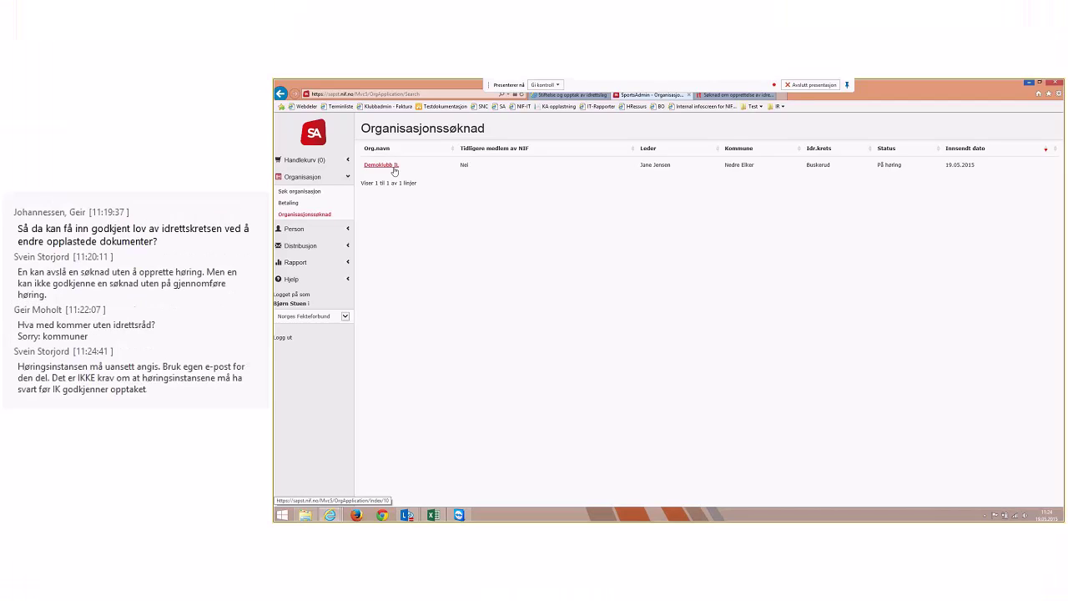
pyautogui.click(381, 164)
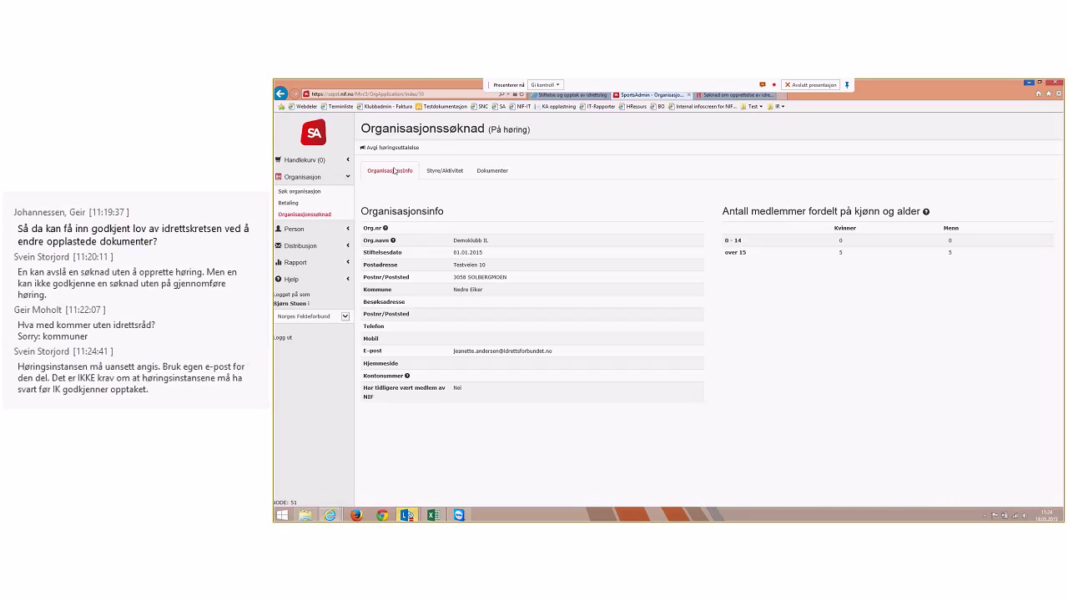
pyautogui.click(445, 171)
pyautogui.click(478, 176)
pyautogui.click(451, 173)
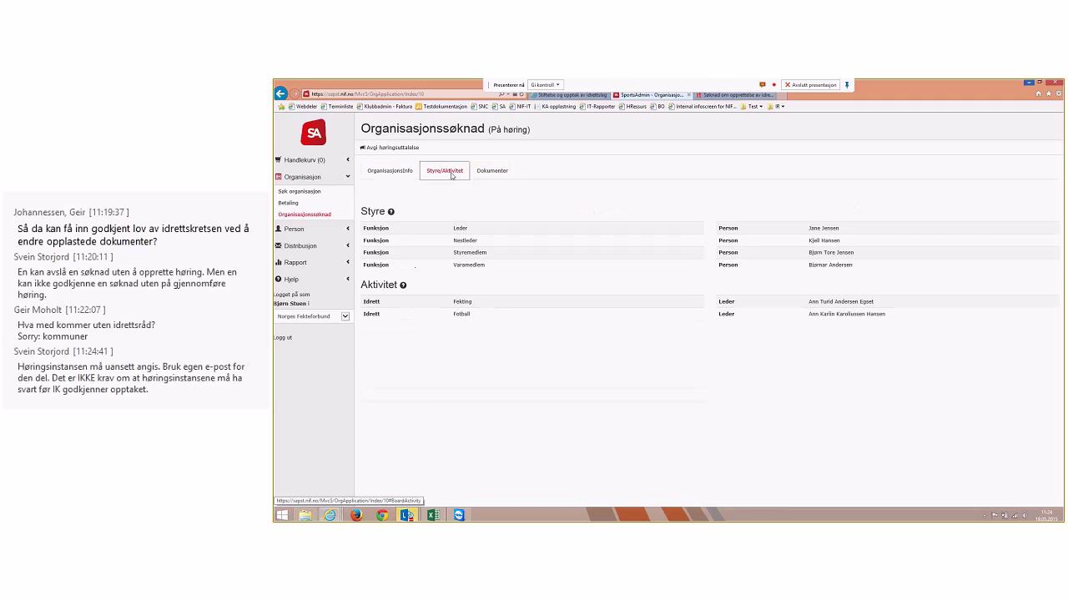
pyautogui.click(492, 170)
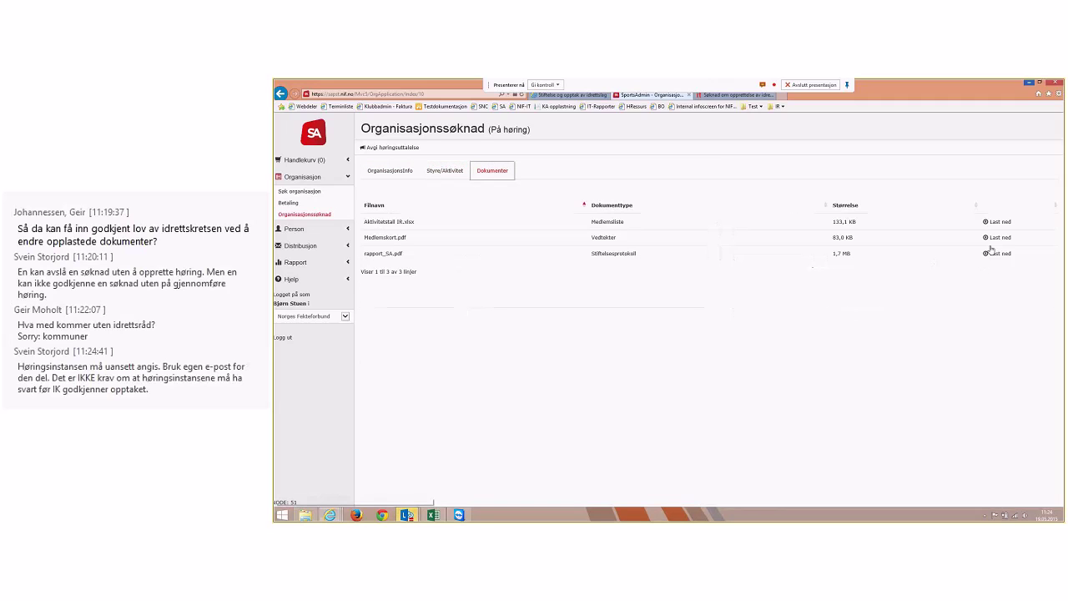
pyautogui.click(446, 170)
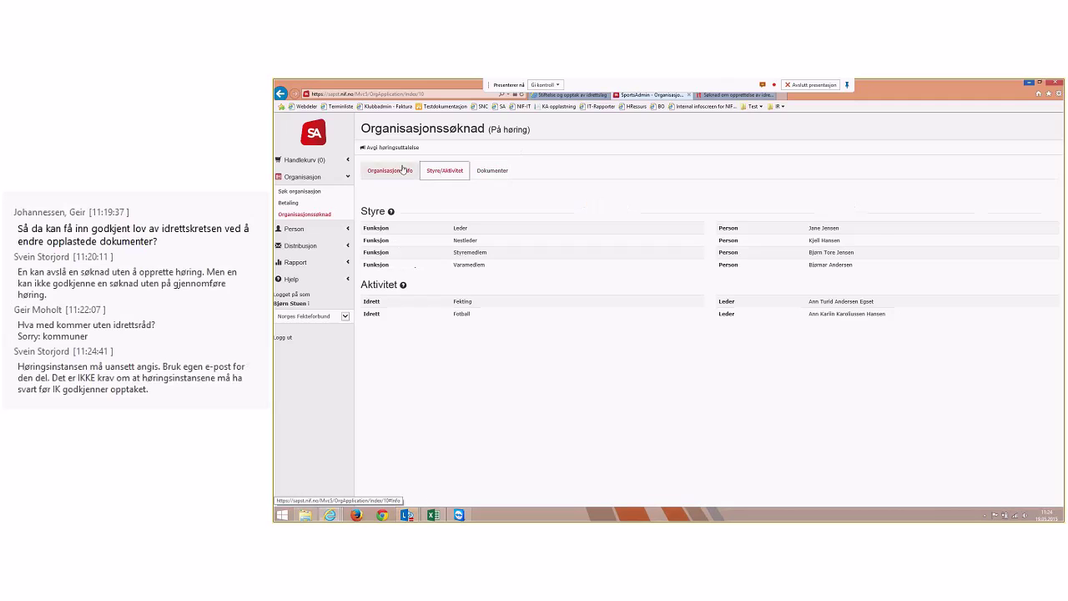
pyautogui.click(403, 169)
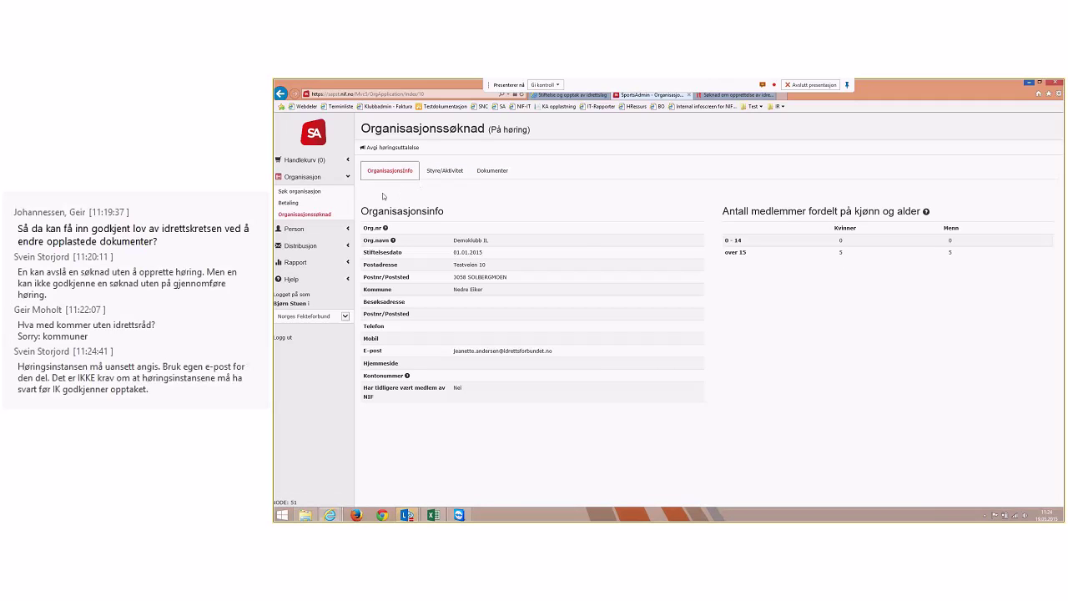
pyautogui.click(388, 151)
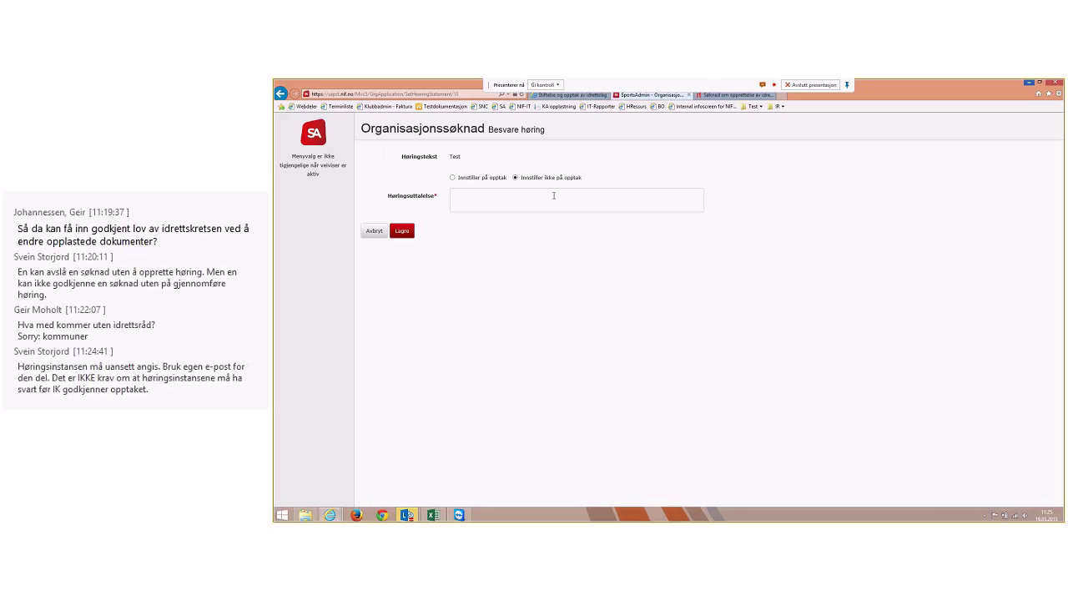
# Choose Innstiller på opptak, write the statement 'Dette blir bra.' and save it
pyautogui.click(455, 178)
pyautogui.click(491, 193)
pyautogui.write('Dette blir bra')
pyautogui.write('-')
pyautogui.write('.')
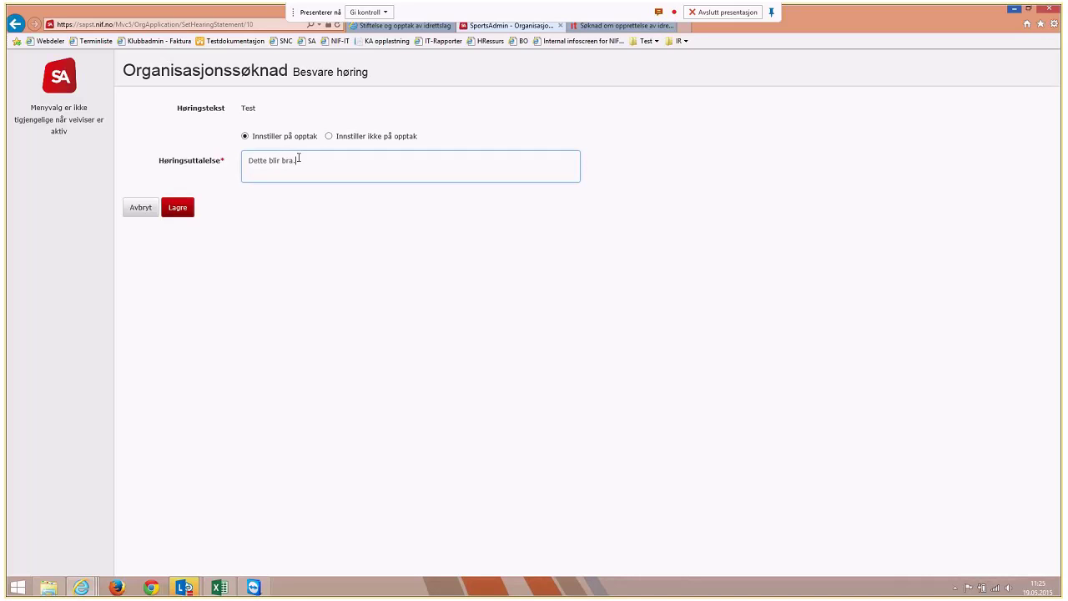
pyautogui.click(179, 213)
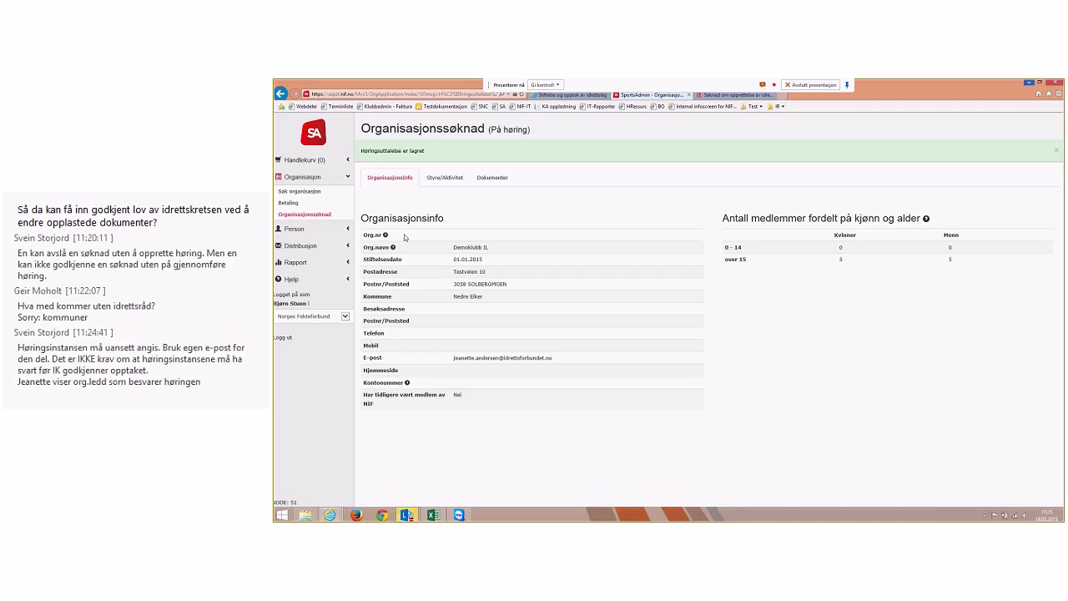
# Switch to acting for Nedre Eiker Idrettsråd and bring up Demoklubb IL's application from Organisasjonssøknad
pyautogui.click(316, 314)
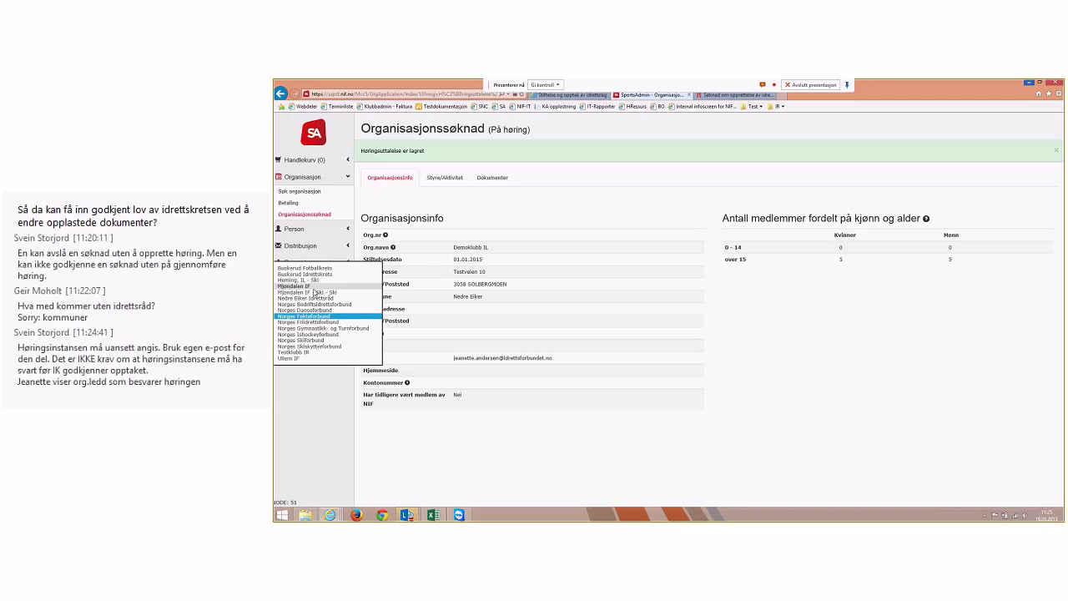
pyautogui.click(315, 299)
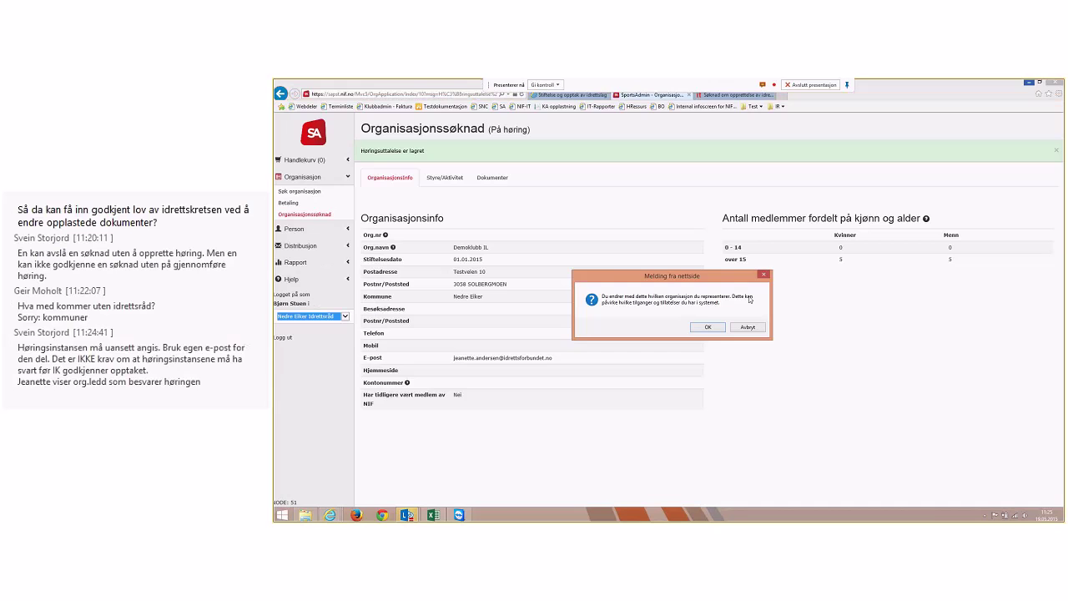
pyautogui.click(708, 327)
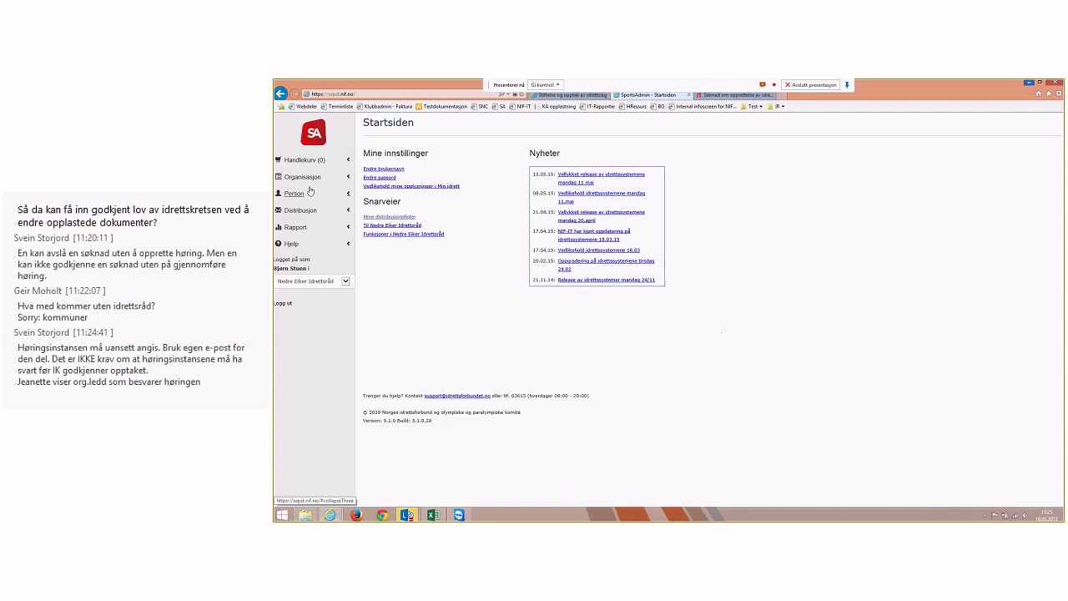
pyautogui.click(303, 178)
pyautogui.click(305, 204)
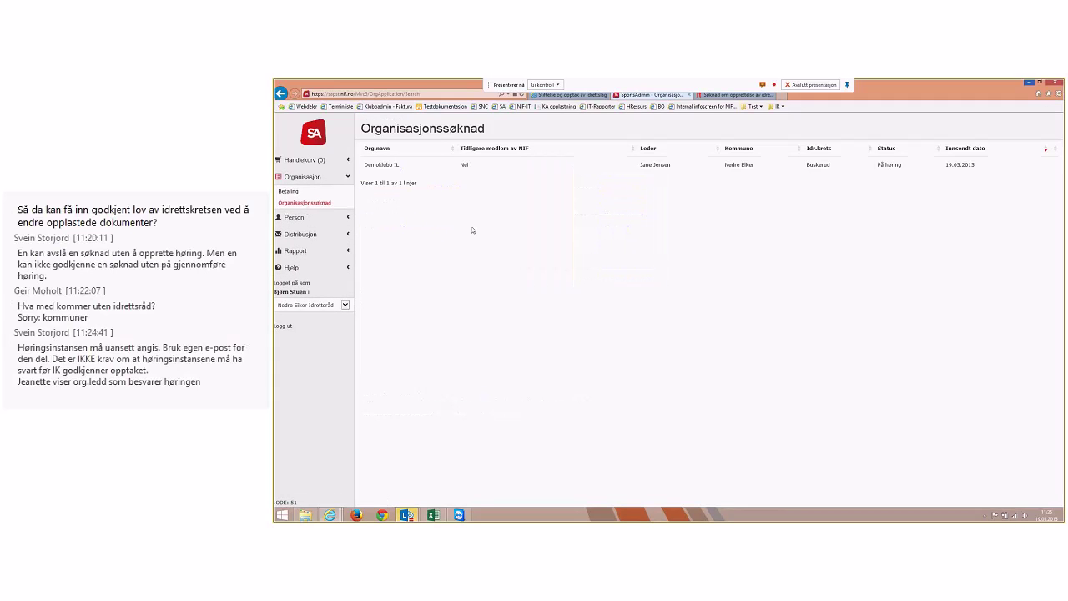
pyautogui.click(387, 167)
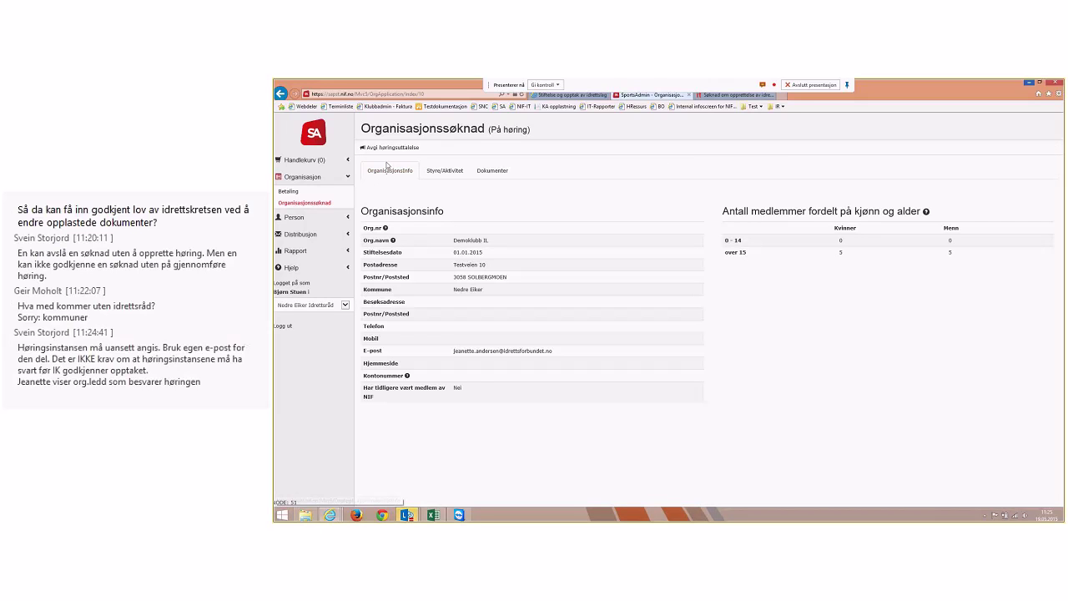
# Start a hearing statement on Demoklubb IL as Nedre Eiker Idrettsråd, then switch to the Lync meeting
pyautogui.click(388, 148)
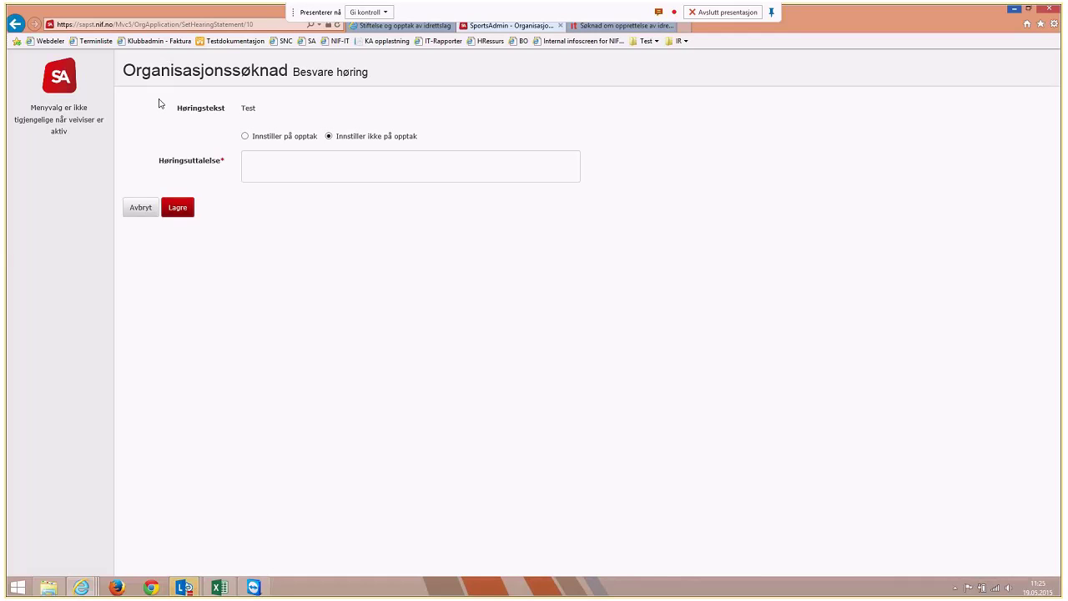
pyautogui.click(359, 167)
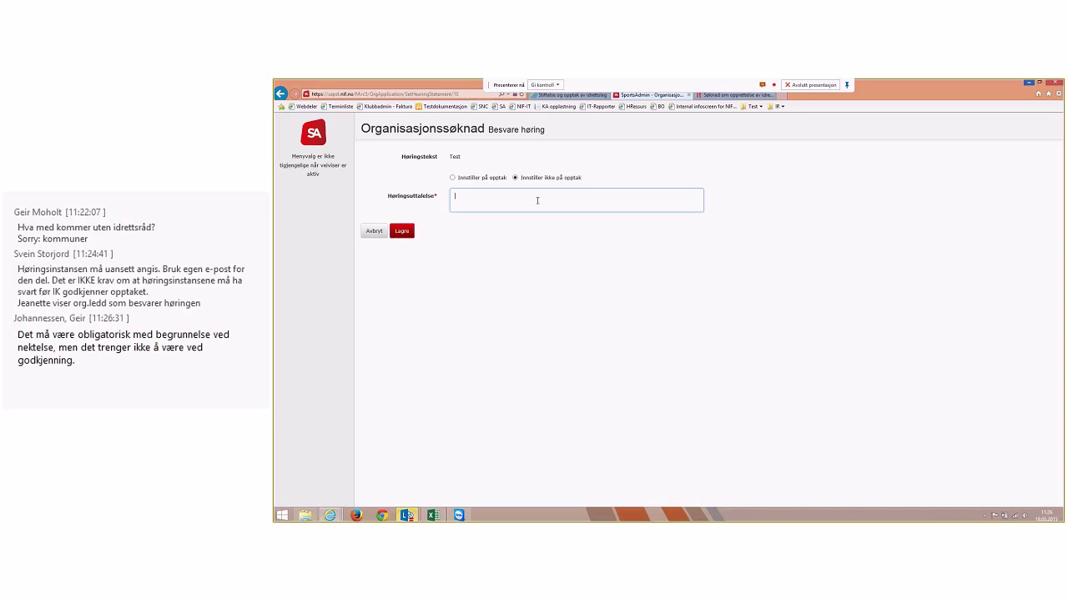
pyautogui.moveTo(406, 514)
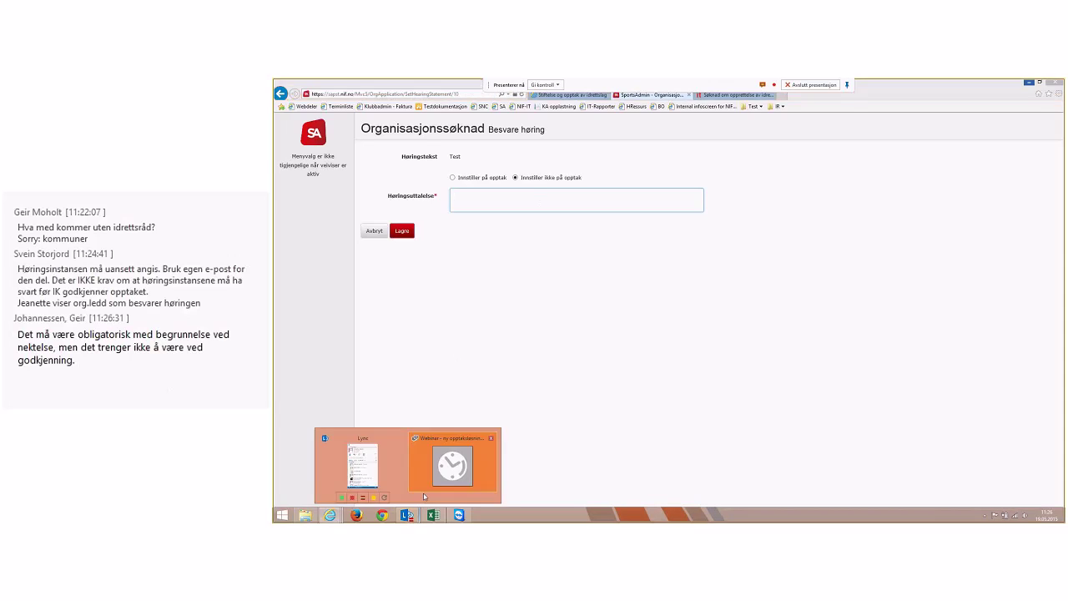
pyautogui.click(433, 487)
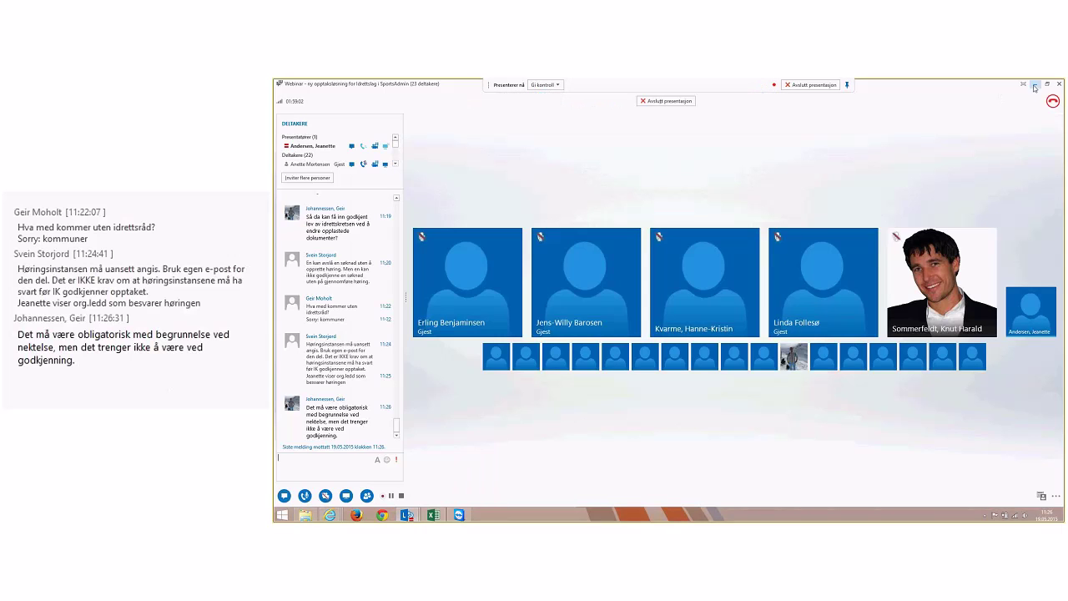
# Minimise the Lync meeting window to get back to the browser form
pyautogui.click(1034, 85)
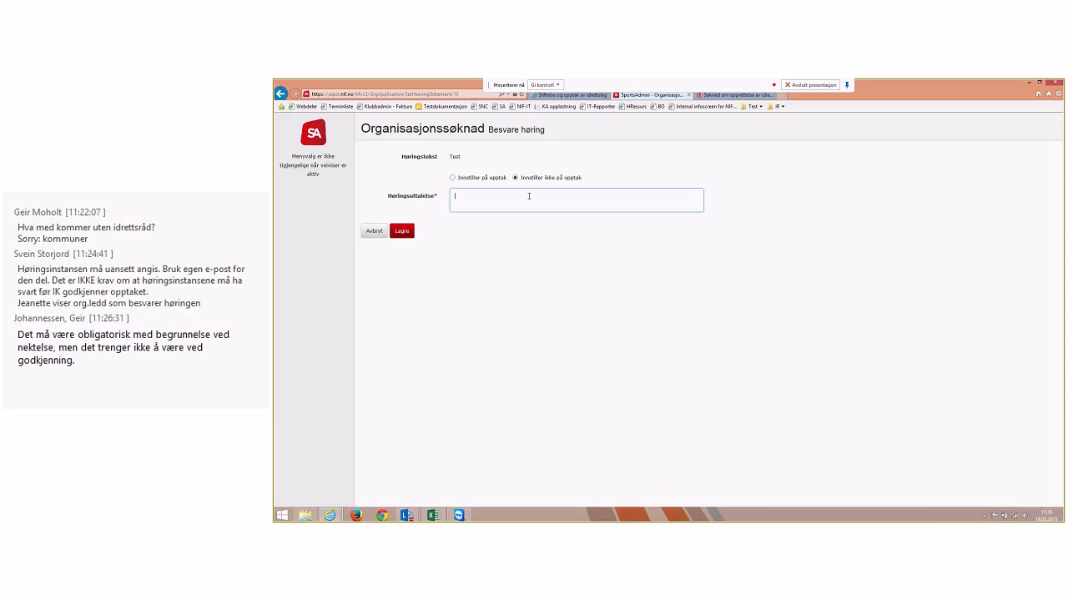
# Save Nedre Eiker Idrettsråd's hearing statement recommending admission of Demoklubb IL
pyautogui.click(452, 177)
pyautogui.click(465, 200)
pyautogui.click(402, 232)
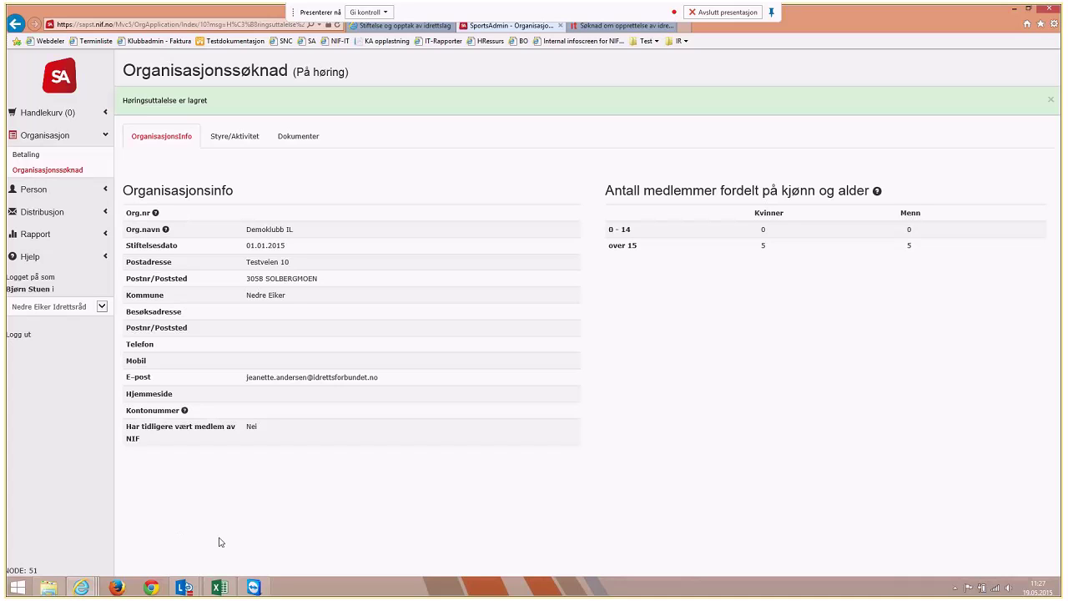
# Switch to acting for Buskerud Fotballkrets and bring up Demoklubb IL's application
pyautogui.click(41, 309)
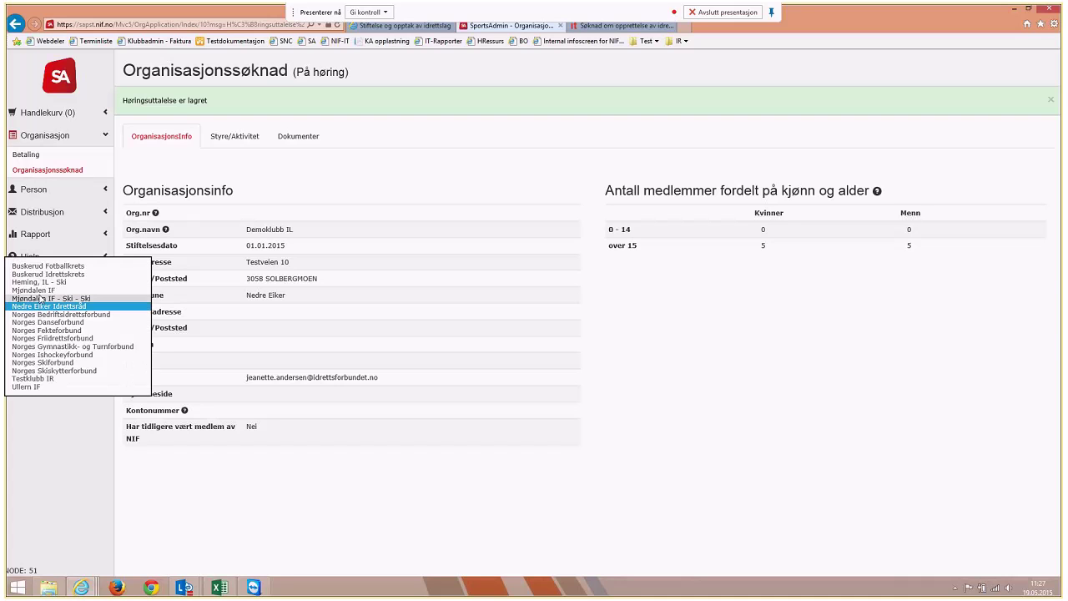
pyautogui.click(43, 265)
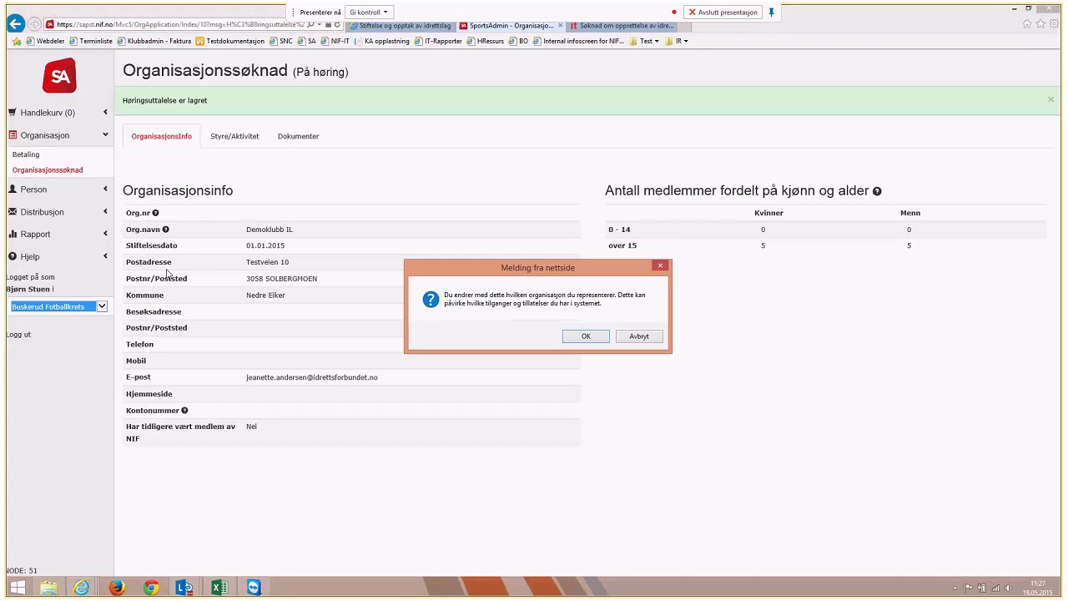
pyautogui.click(587, 343)
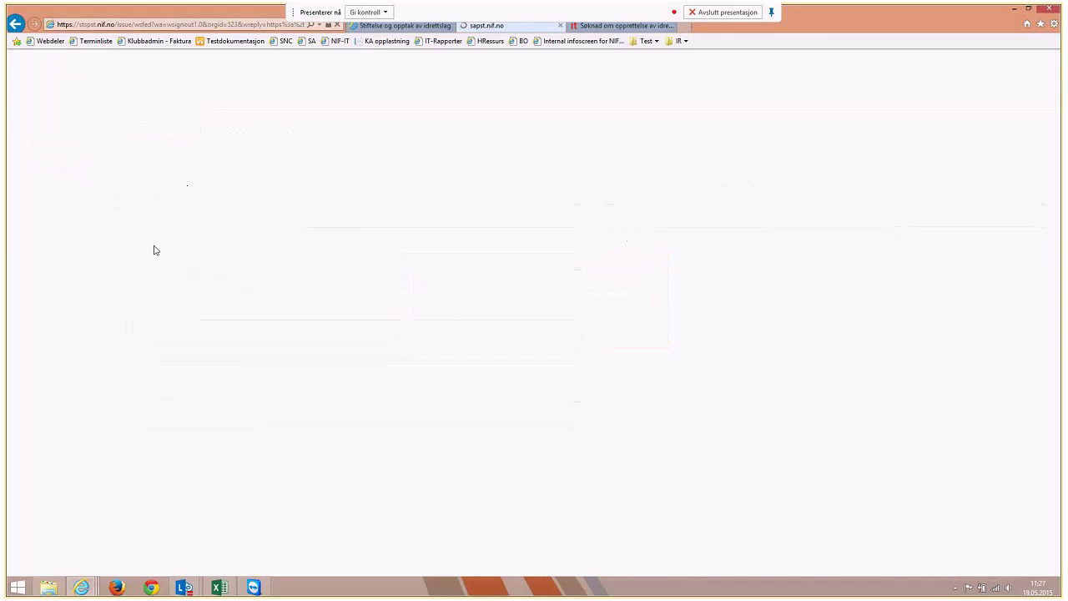
pyautogui.click(38, 136)
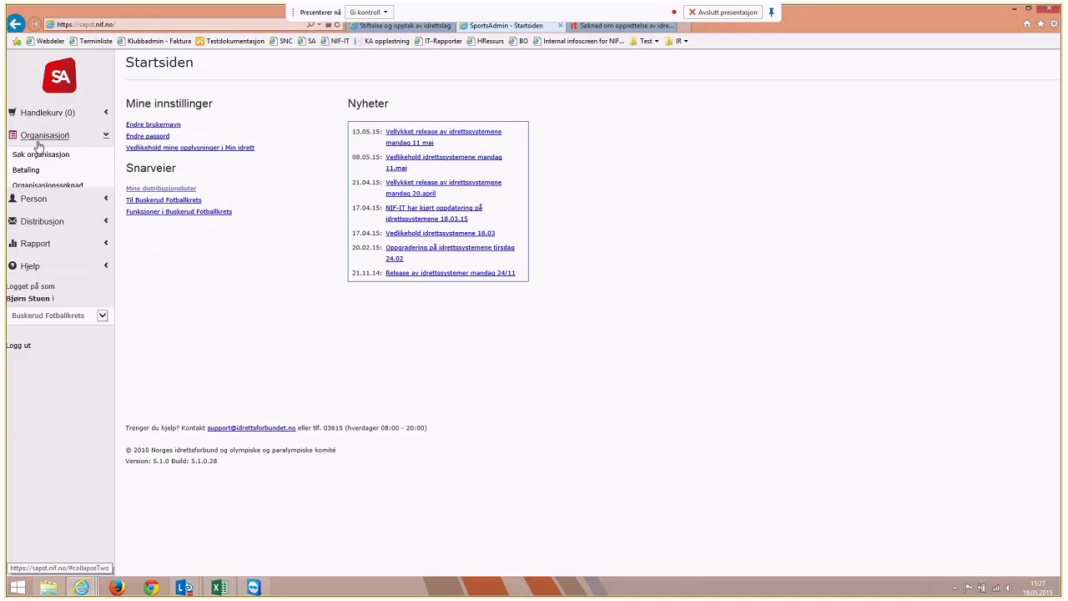
pyautogui.click(46, 185)
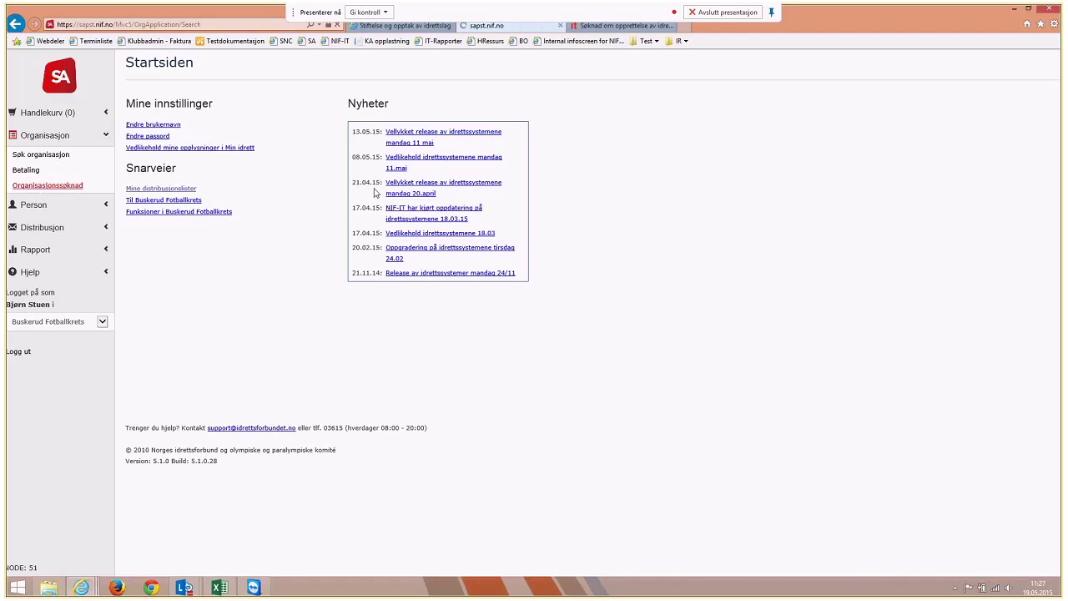
pyautogui.click(159, 124)
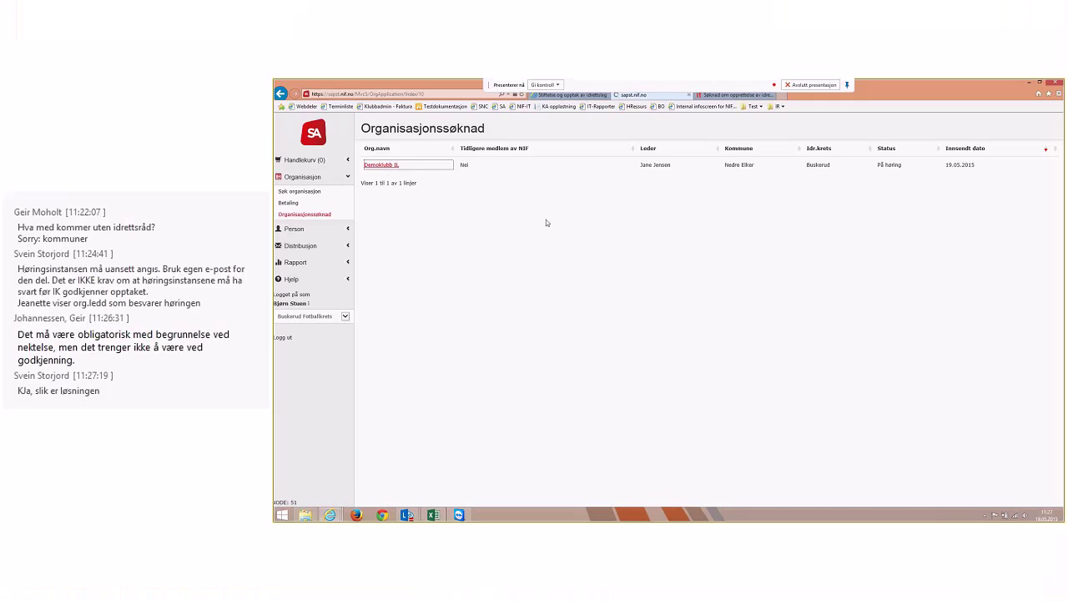
# As Buskerud Fotballkrets, save the hearing statement 'For mange klubber i nærheten.' against admission
pyautogui.click(403, 150)
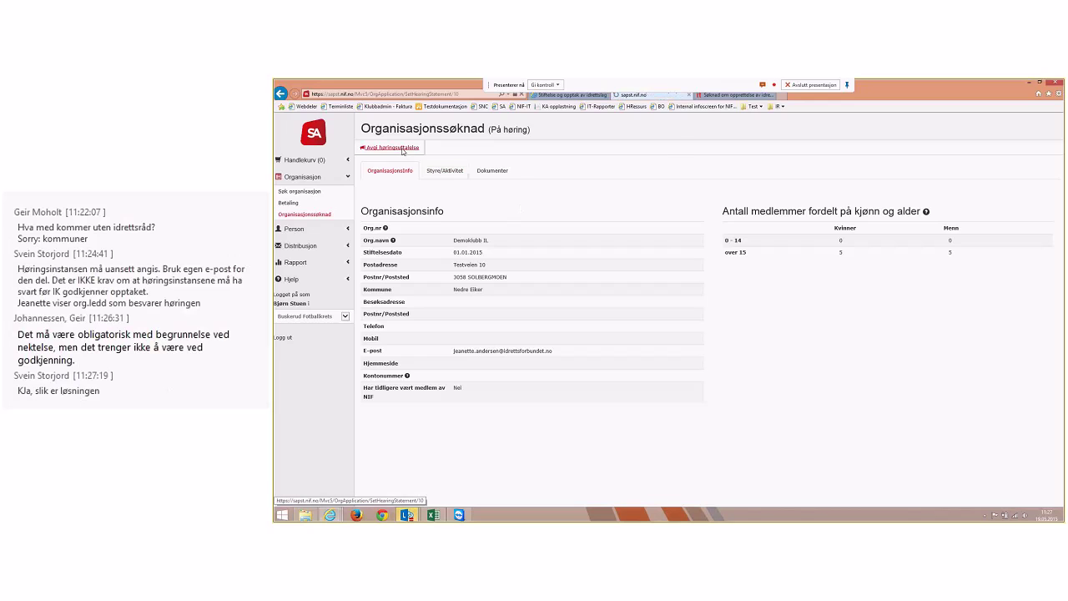
pyautogui.click(485, 198)
pyautogui.write('For mange klu')
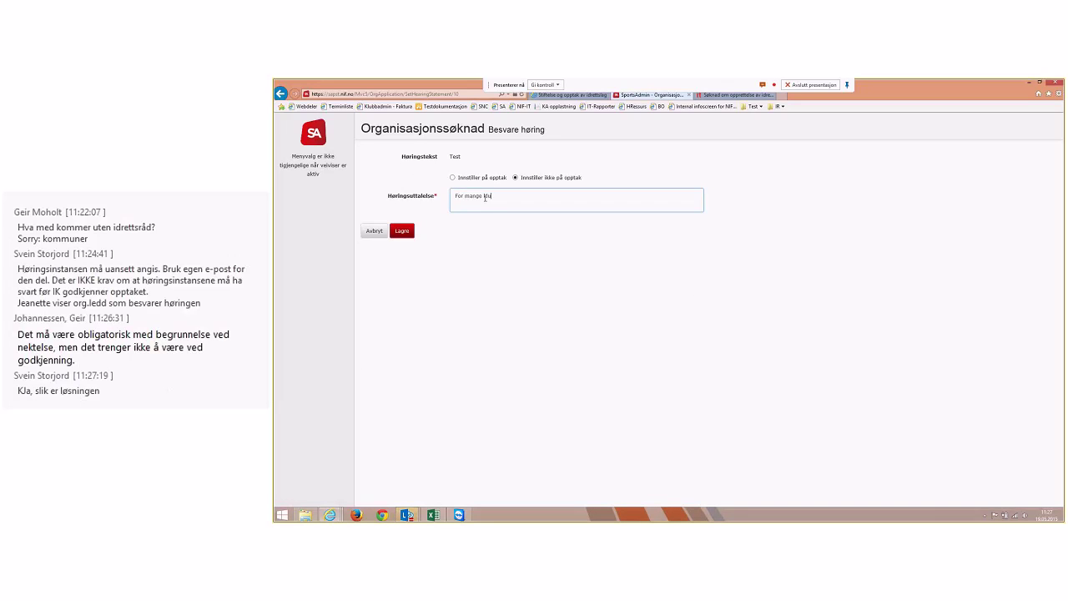
pyautogui.write('bber i nærheten.')
pyautogui.click(406, 239)
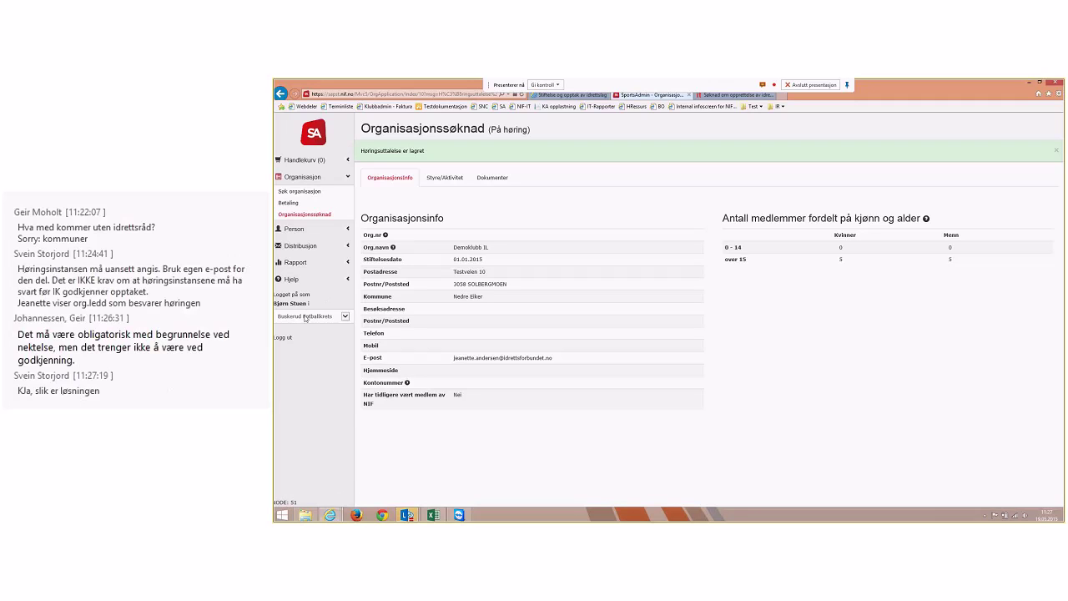
pyautogui.click(306, 316)
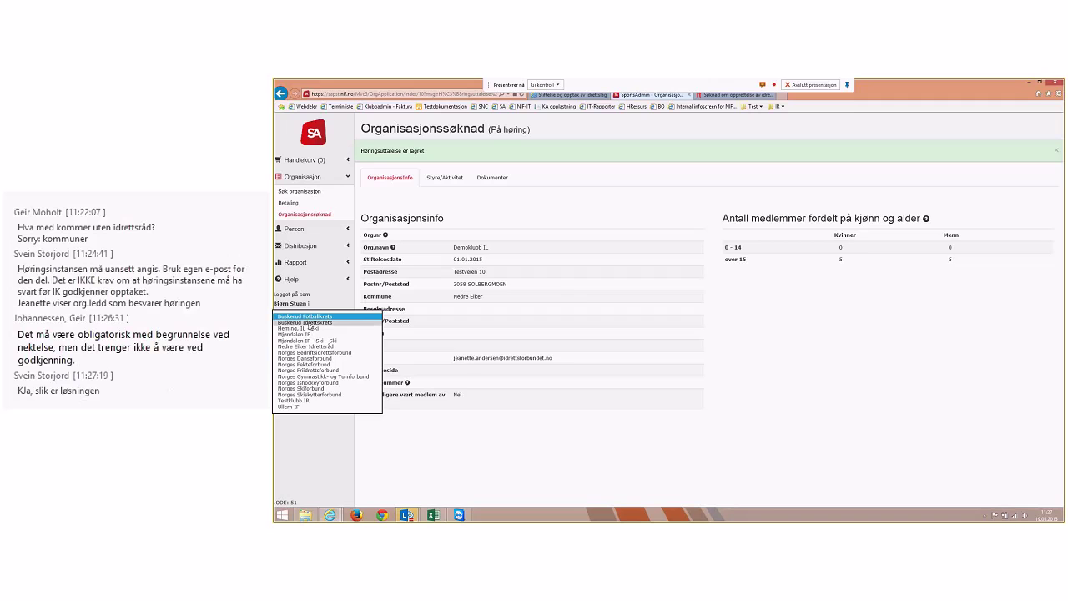
# Act for Buskerud Idrettskrets again and bring up its Organisasjonssøknad list
pyautogui.click(305, 322)
pyautogui.click(716, 333)
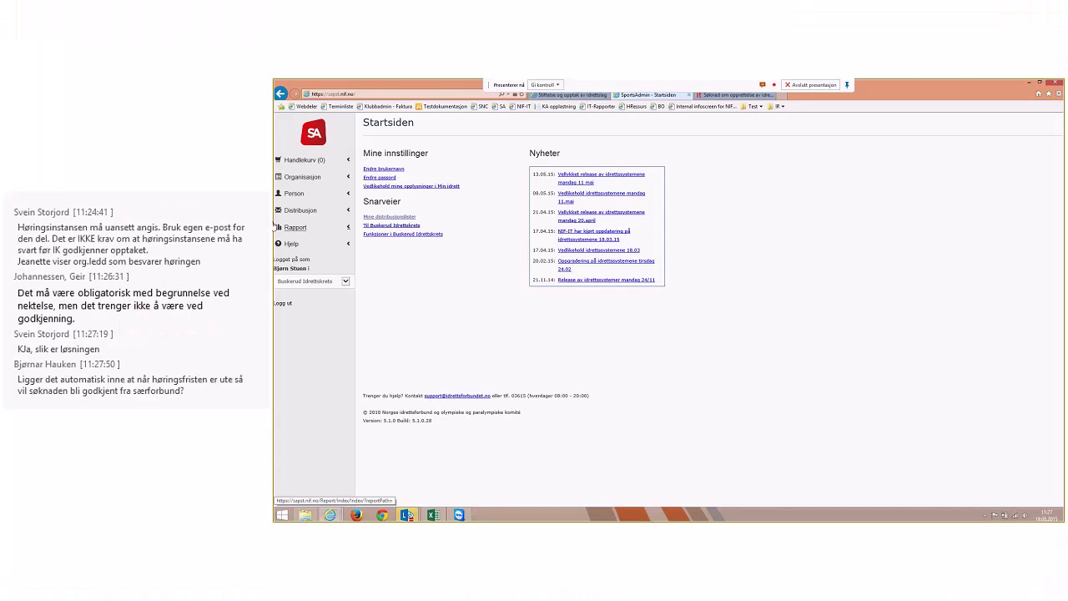
pyautogui.click(302, 177)
pyautogui.click(295, 215)
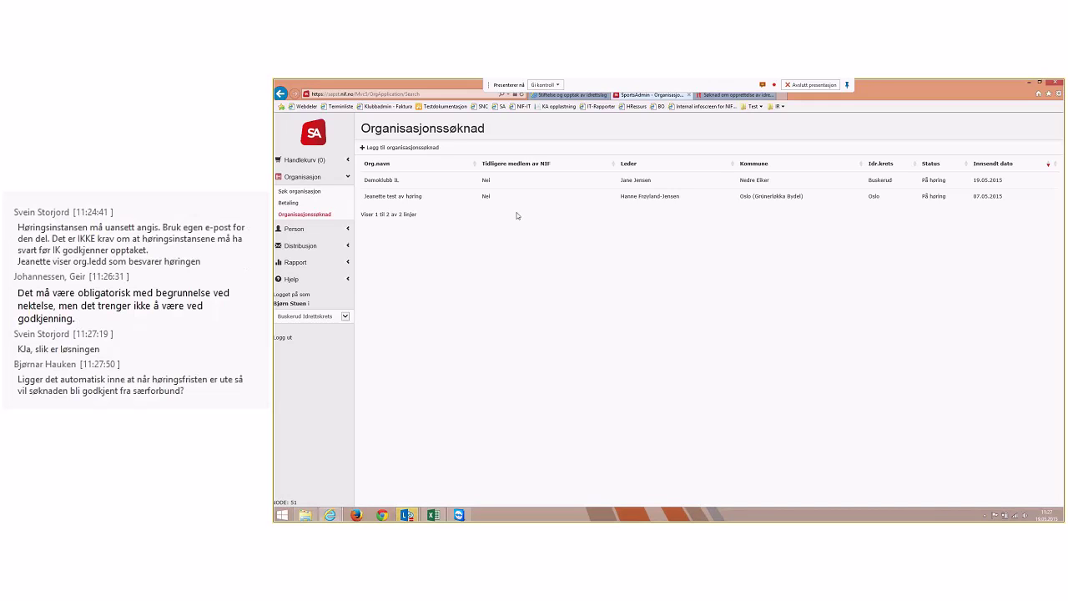
# Check Demoklubb IL's hearing responses on the Høring tab and its status history under Logg
pyautogui.click(377, 180)
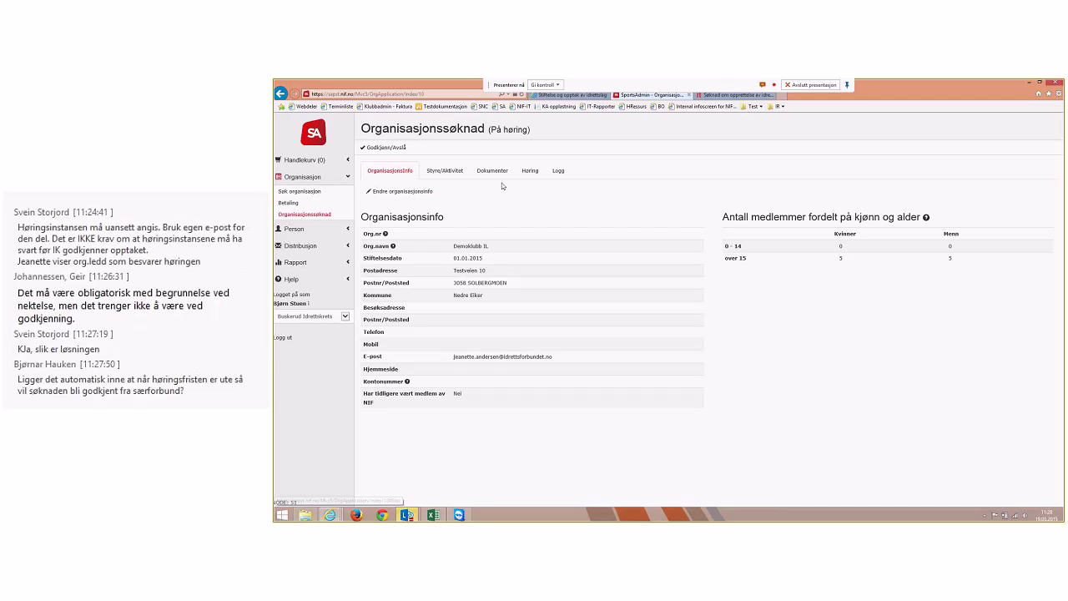
pyautogui.click(529, 170)
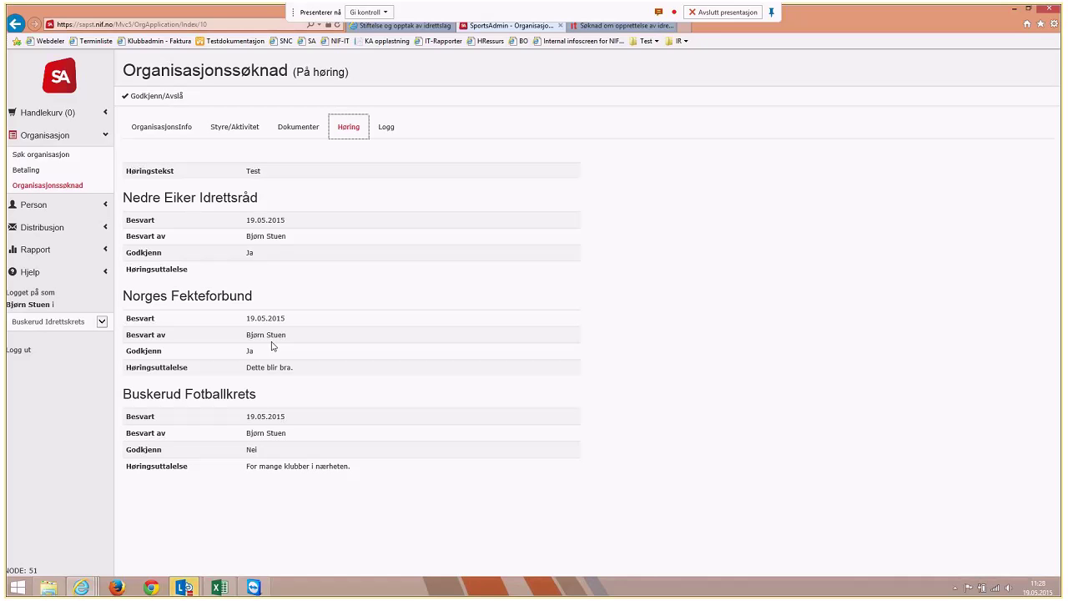
pyautogui.click(382, 130)
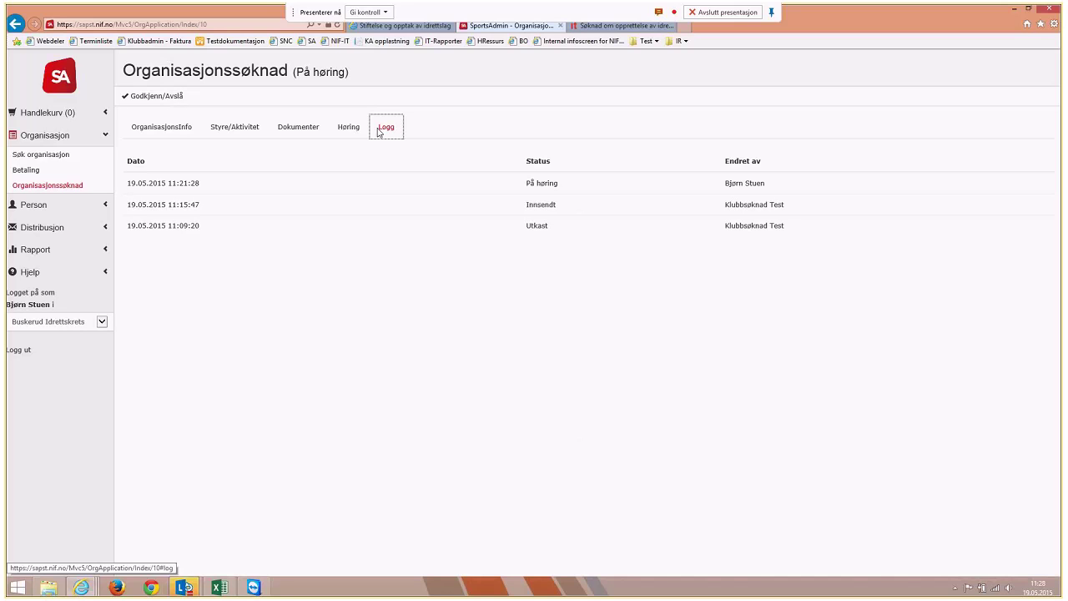
pyautogui.click(351, 130)
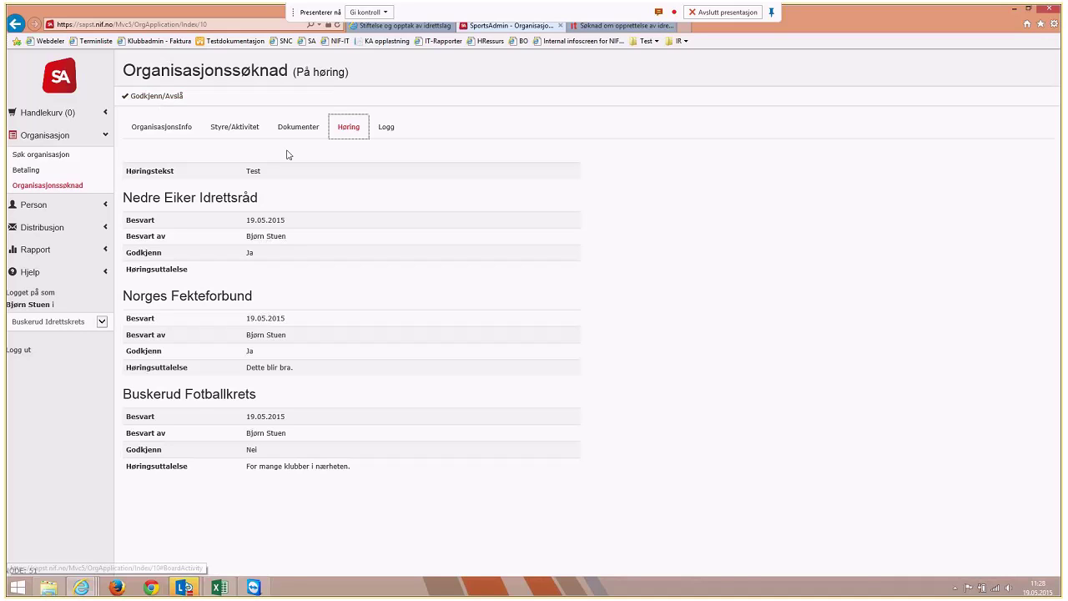
# Choose Godkjenn søknaden for Demoklubb IL with the message 'Velkommen til oss.' and save
pyautogui.click(166, 101)
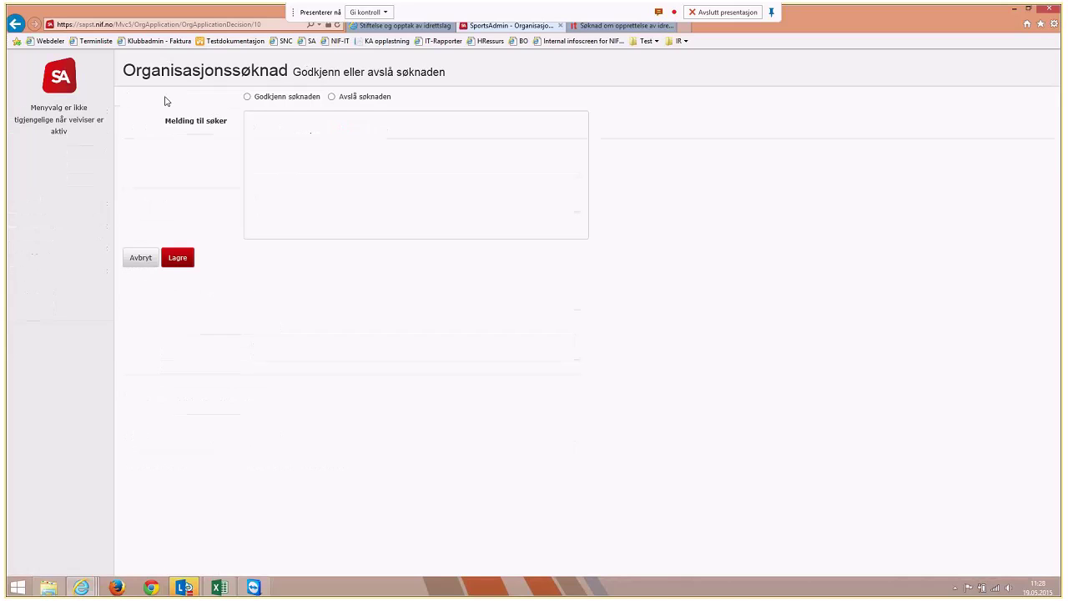
pyautogui.click(248, 97)
pyautogui.click(301, 149)
pyautogui.write('Velko')
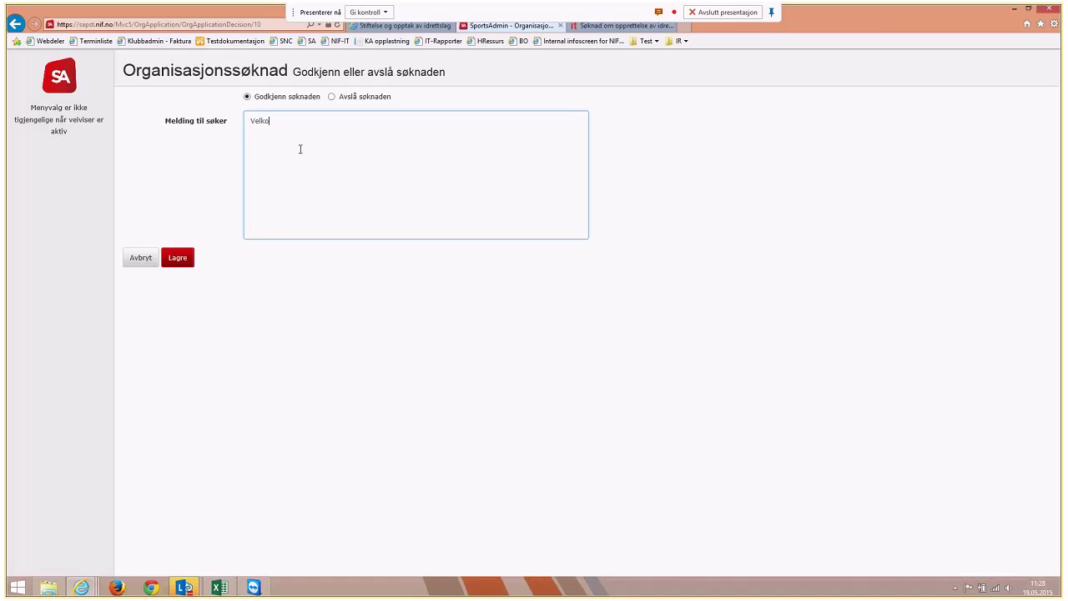
pyautogui.write('mmen til oss')
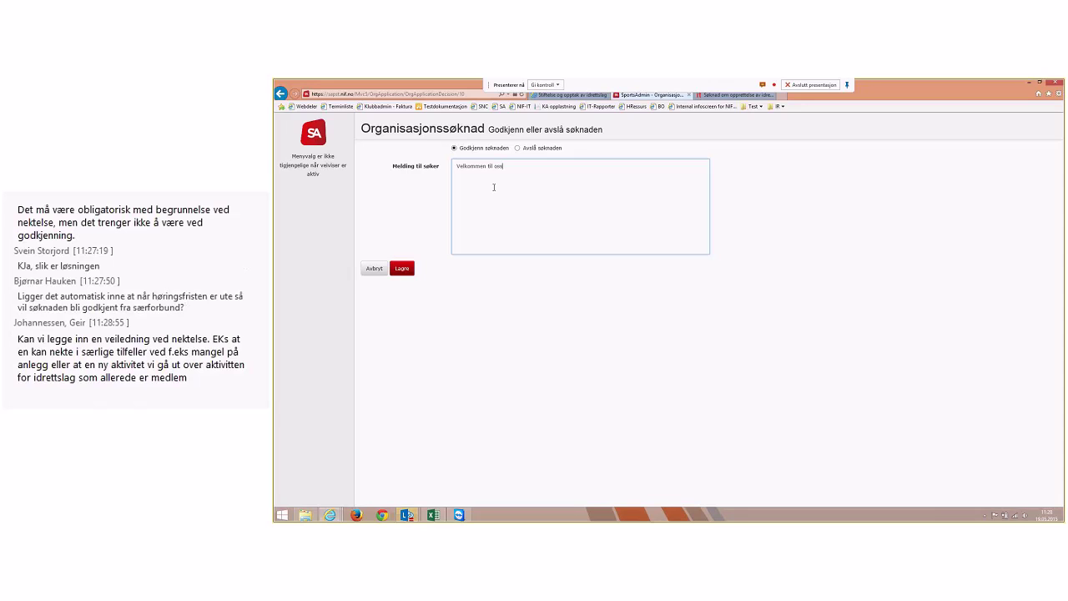
pyautogui.write('.')
pyautogui.click(402, 269)
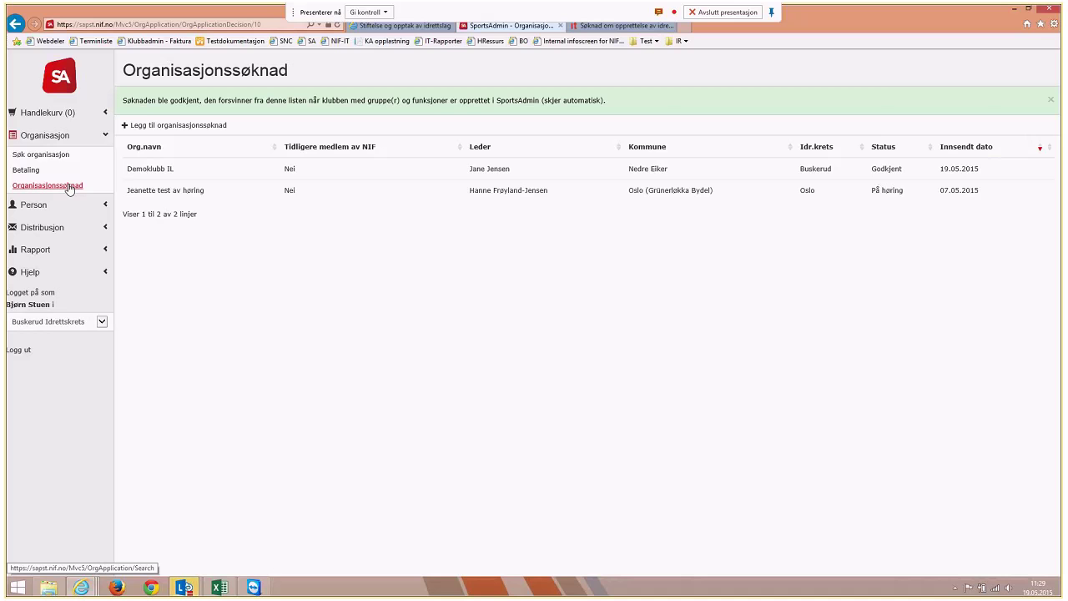
# Reload the Organisasjonssøknad list repeatedly until Demoklubb IL no longer appears
pyautogui.click(321, 215)
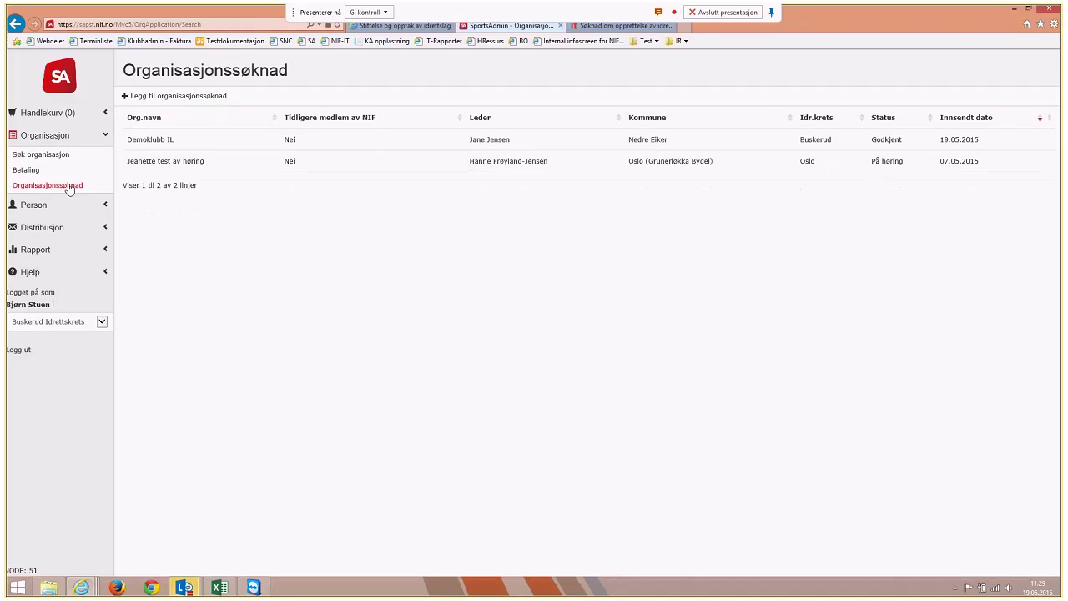
pyautogui.click(68, 188)
pyautogui.click(68, 187)
pyautogui.click(69, 187)
pyautogui.click(69, 187)
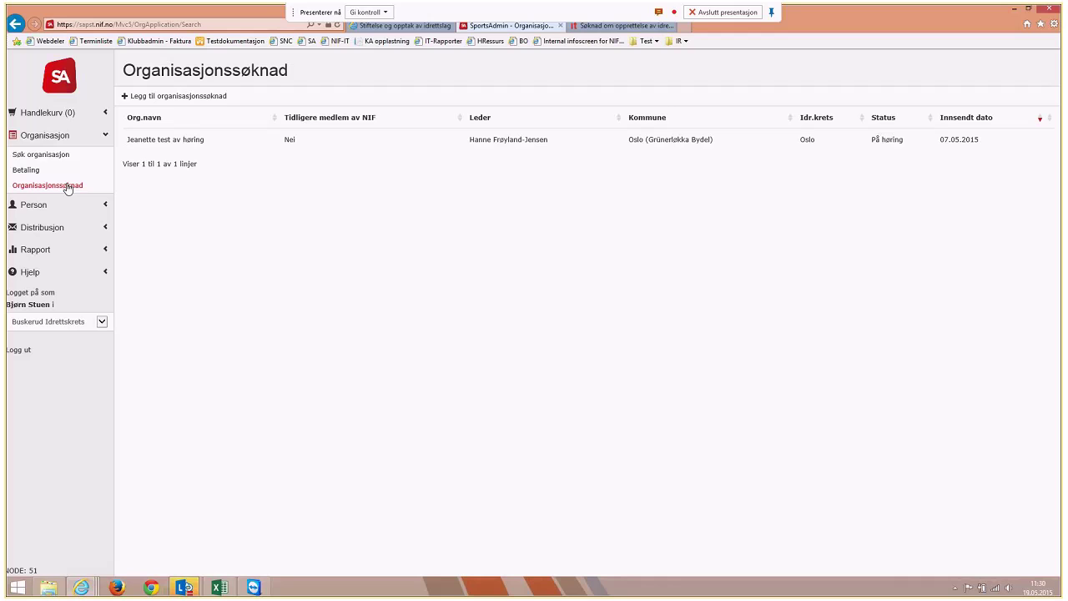
pyautogui.click(68, 188)
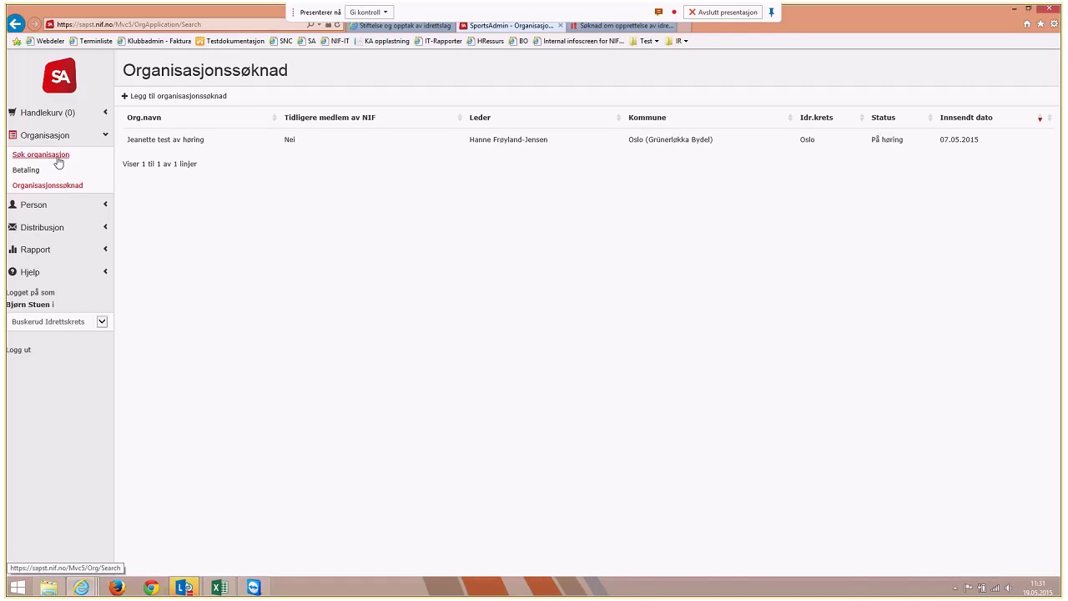
# Search organisations by name 'demoklubb' to list Demoklubb IL with its Fekting and Fotball groups
pyautogui.click(57, 158)
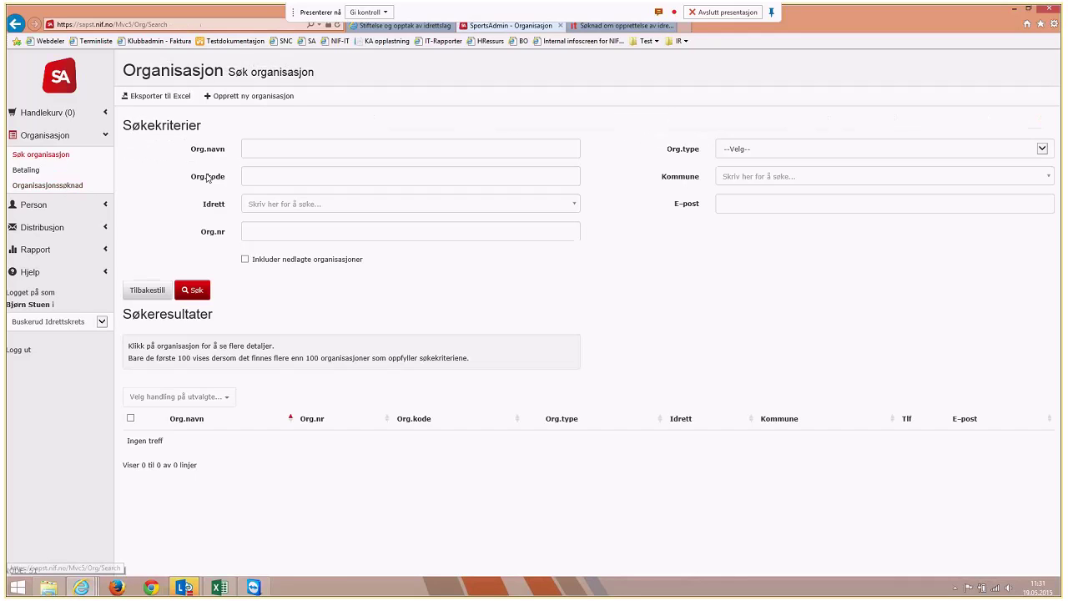
pyautogui.click(288, 150)
pyautogui.write('demoklub')
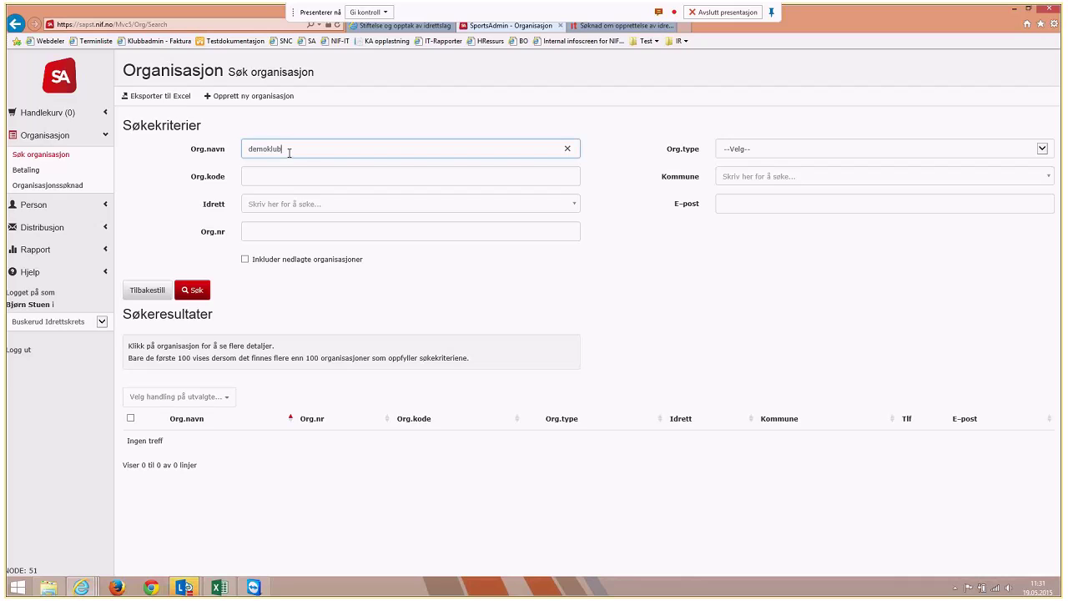
pyautogui.write('b')
pyautogui.press('Return')
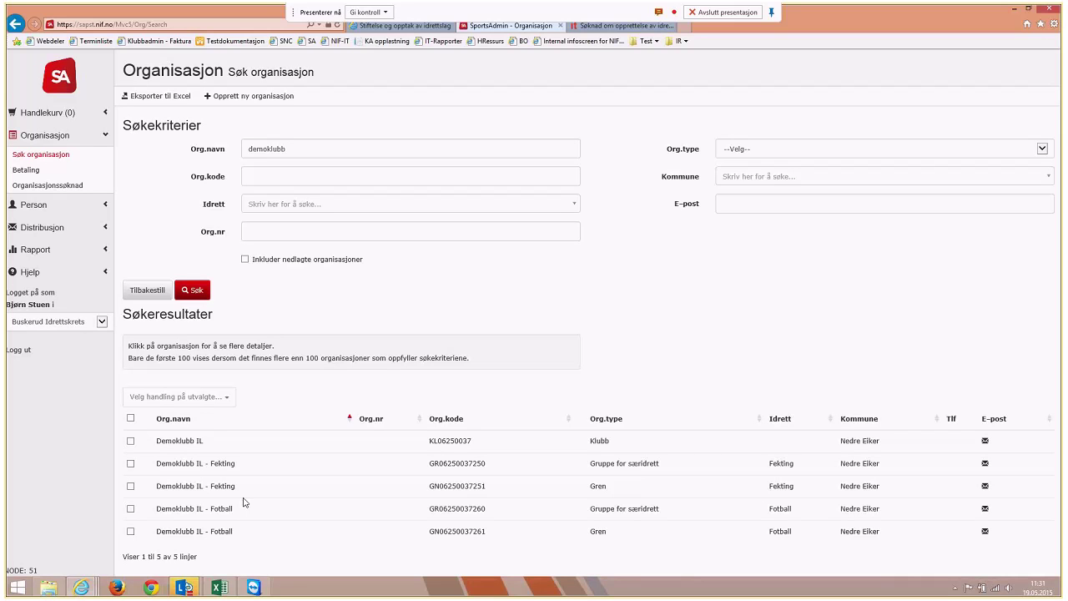
# Open Demoklubb IL from the results and view its Funksjoner og verv (functions and roles)
pyautogui.click(188, 444)
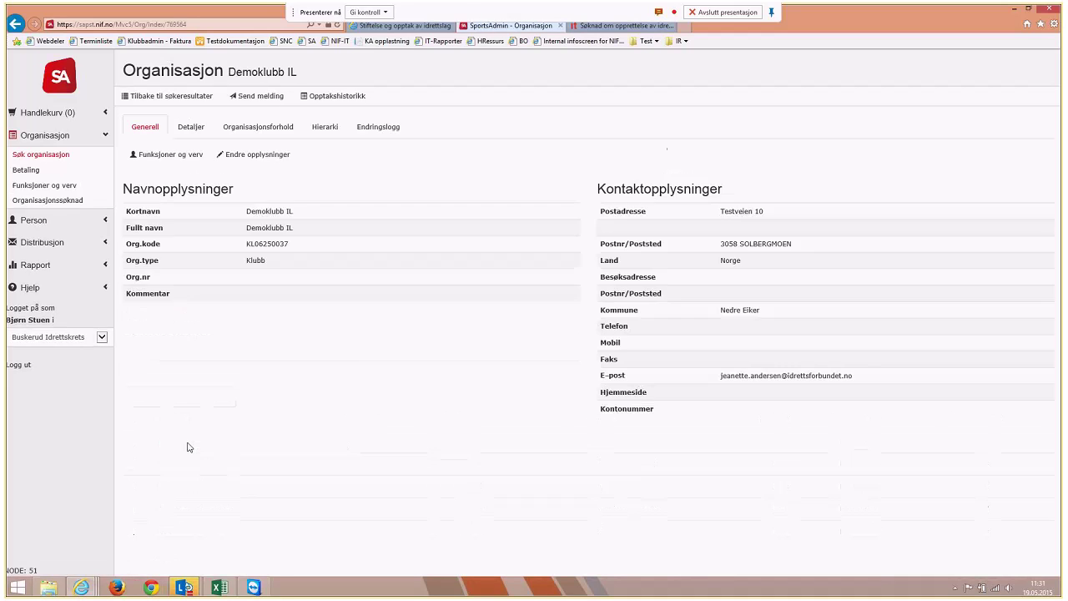
pyautogui.click(181, 156)
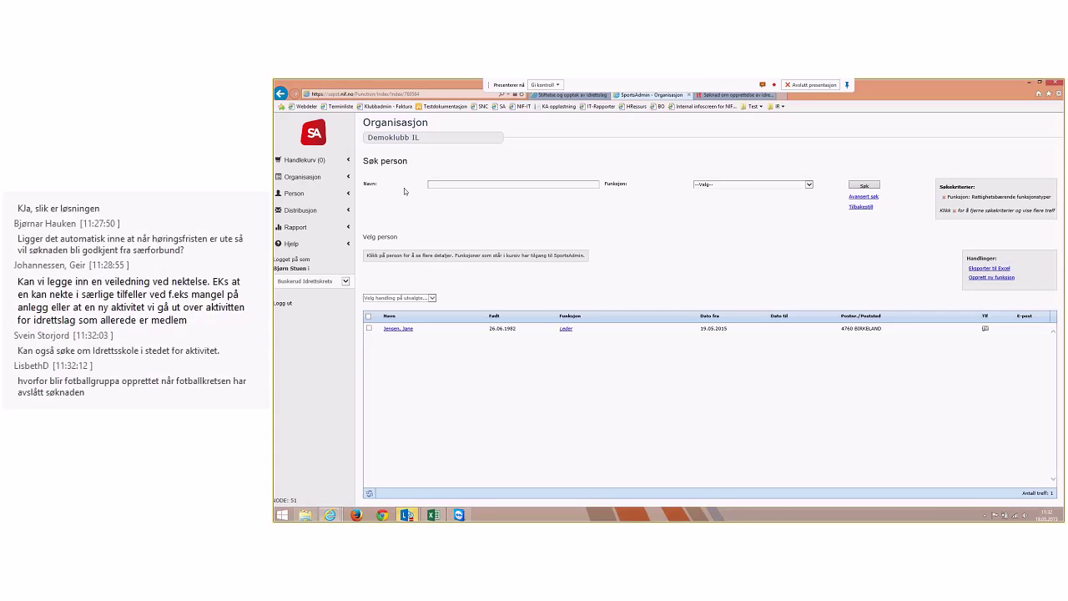
pyautogui.click(769, 185)
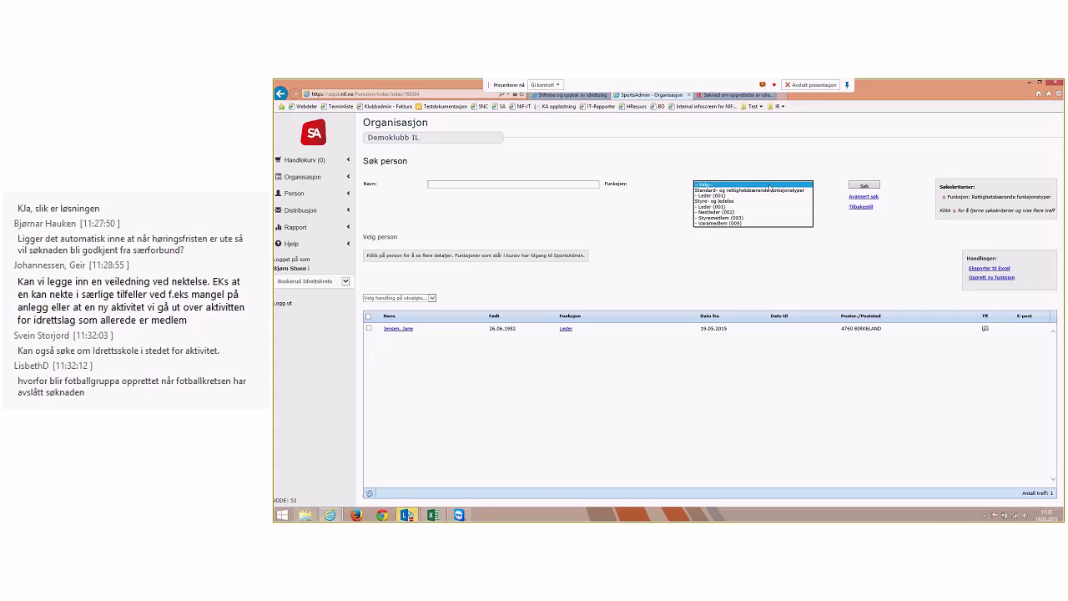
pyautogui.click(769, 185)
pyautogui.click(859, 185)
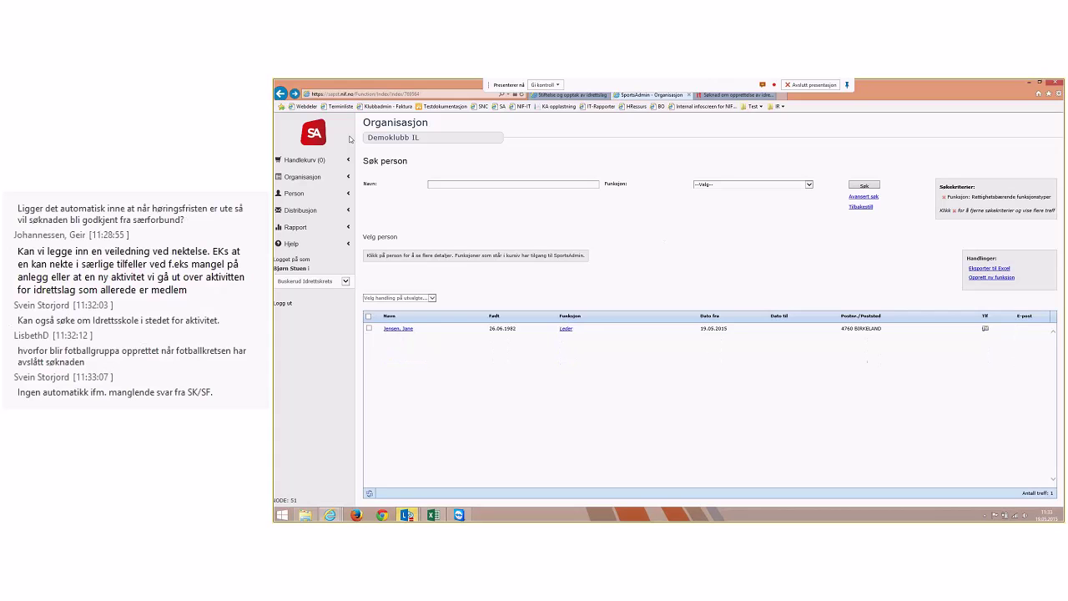
# From Demoklubb IL's Hierarki tab, open the Demoklubb IL - Fekting sub-group
pyautogui.click(280, 93)
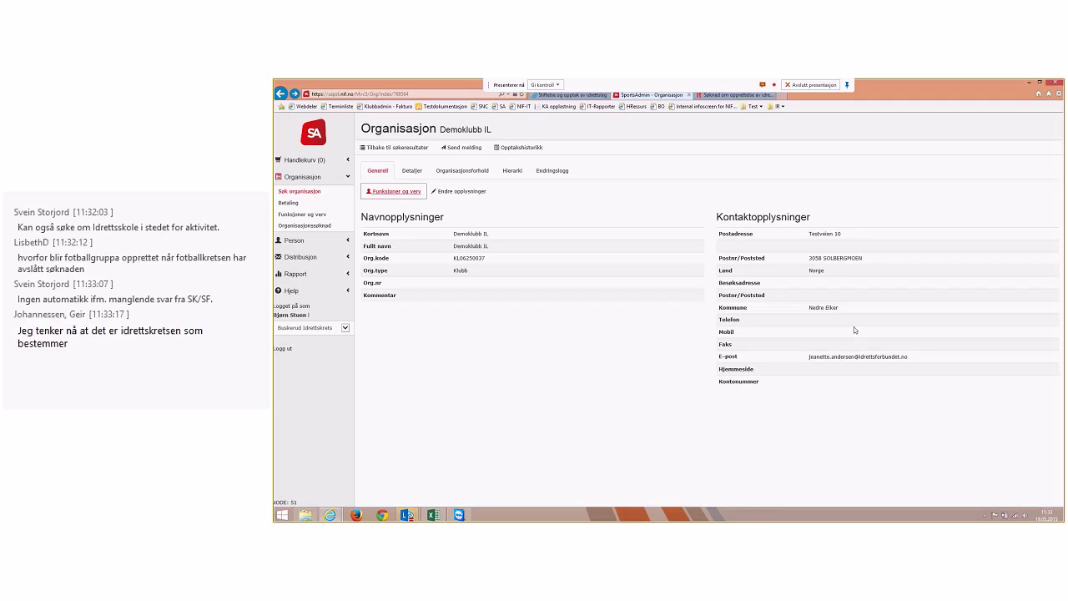
pyautogui.click(513, 171)
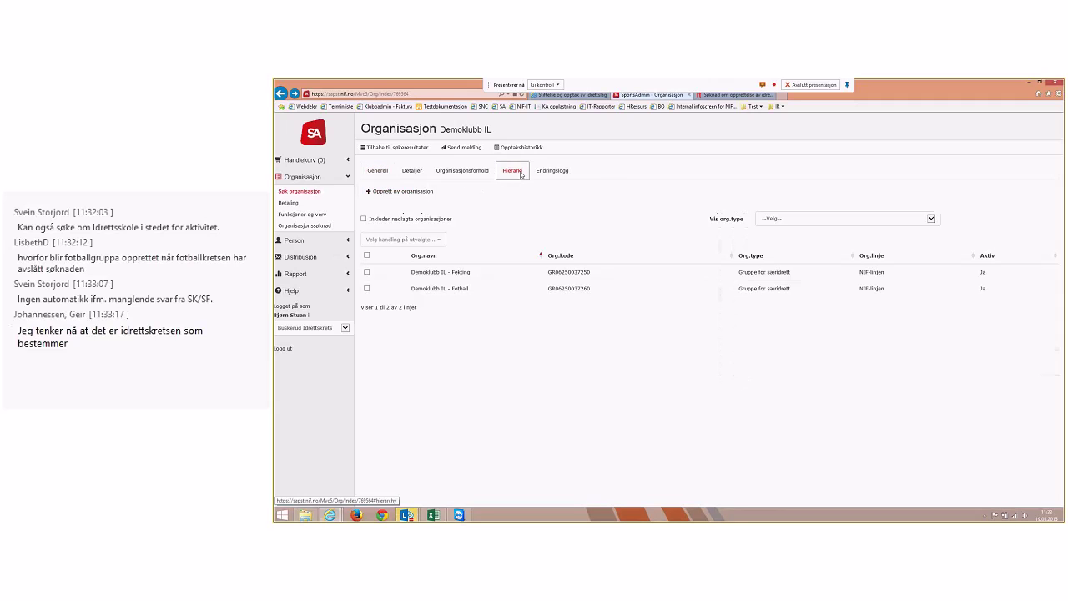
pyautogui.click(456, 274)
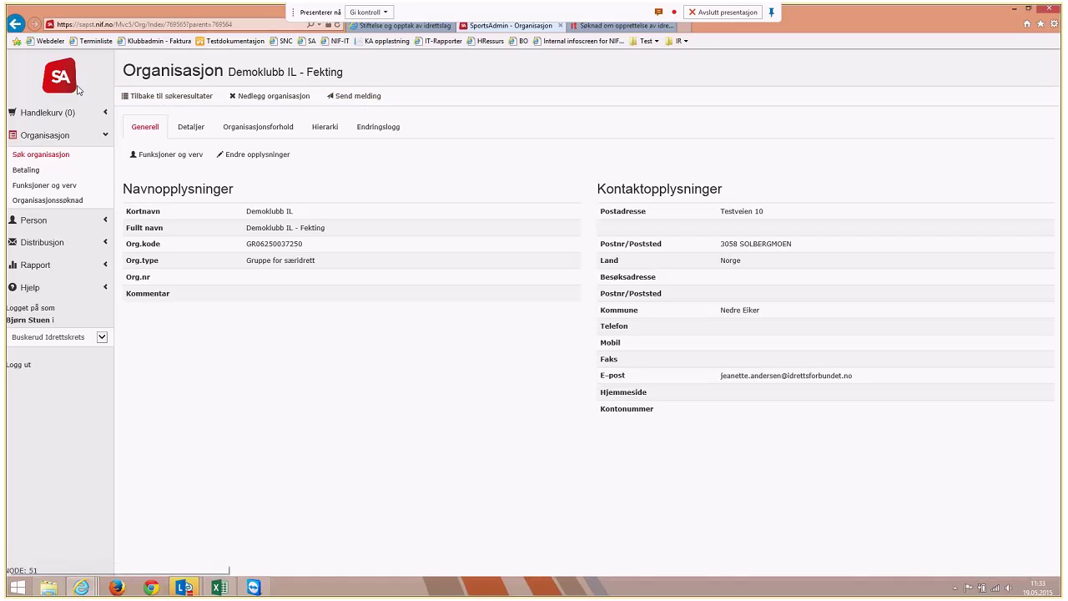
# Go back to Demoklubb IL and open its Opptakshistorikk as OrgApplication.pdf
pyautogui.click(16, 24)
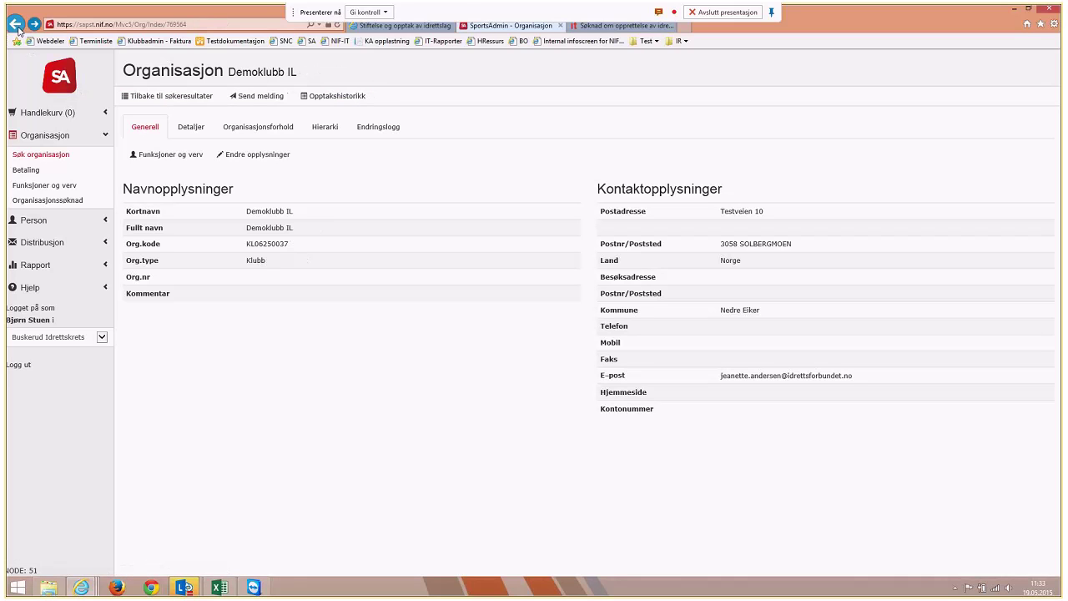
pyautogui.click(337, 96)
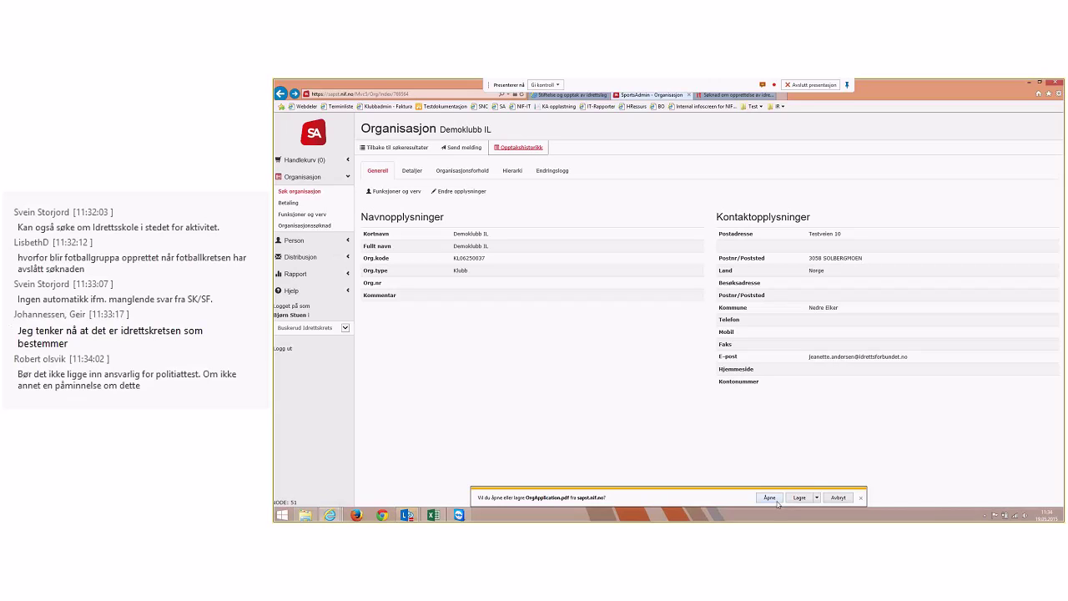
pyautogui.click(770, 499)
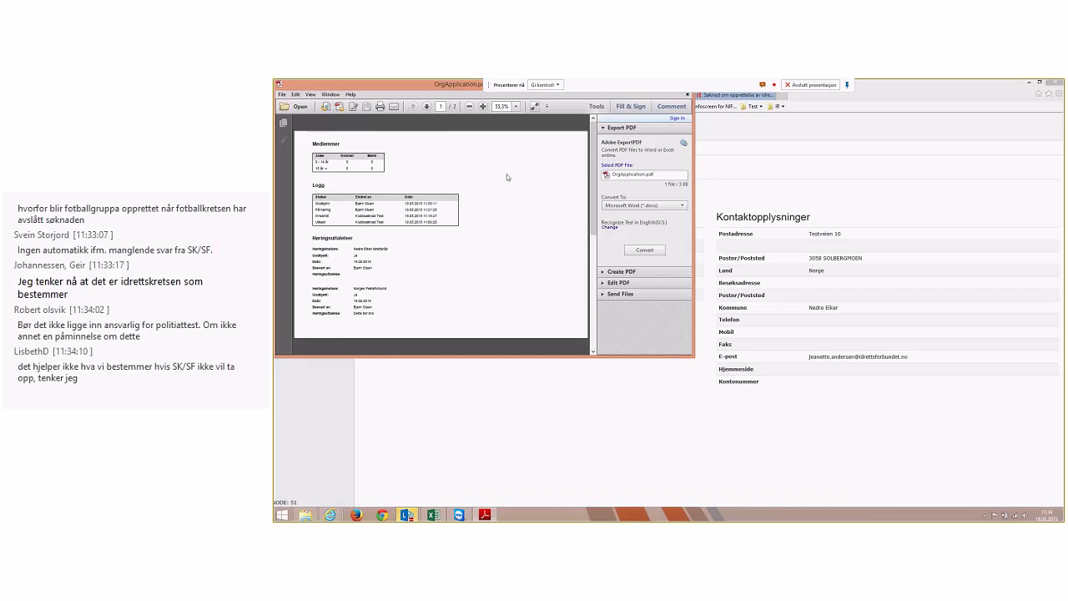
# Maximize the OrgApplication.pdf window to read the application history, then close it
pyautogui.moveTo(443, 86); pyautogui.dragTo(546, 154)
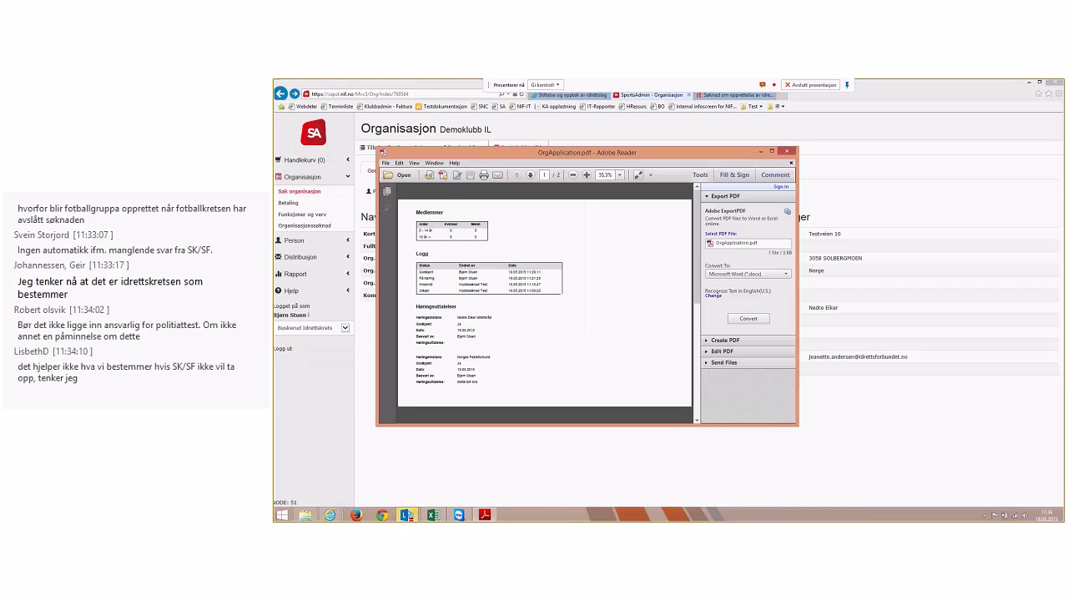
pyautogui.click(777, 152)
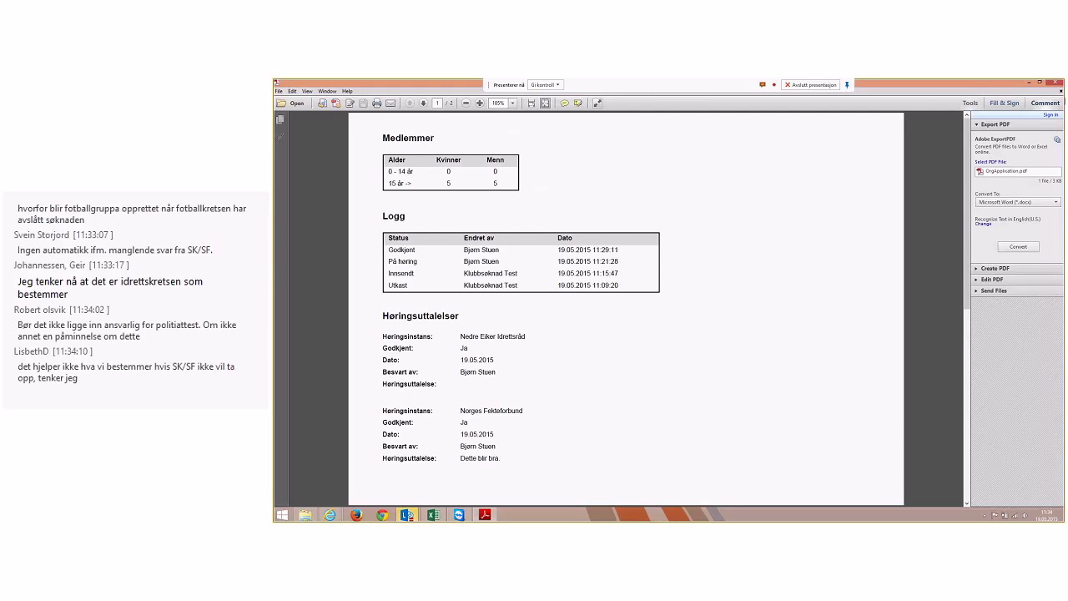
pyautogui.click(1058, 84)
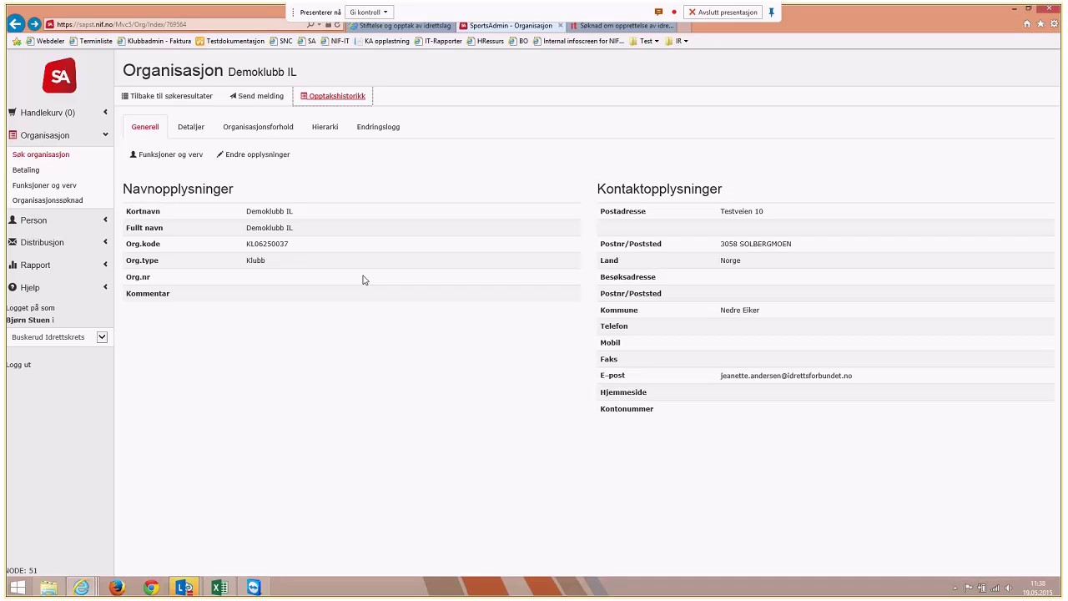
# Show Demoklubb IL's Organisasjonsforhold tab with Nedre Eiker Idrettsråd as parent
pyautogui.click(277, 136)
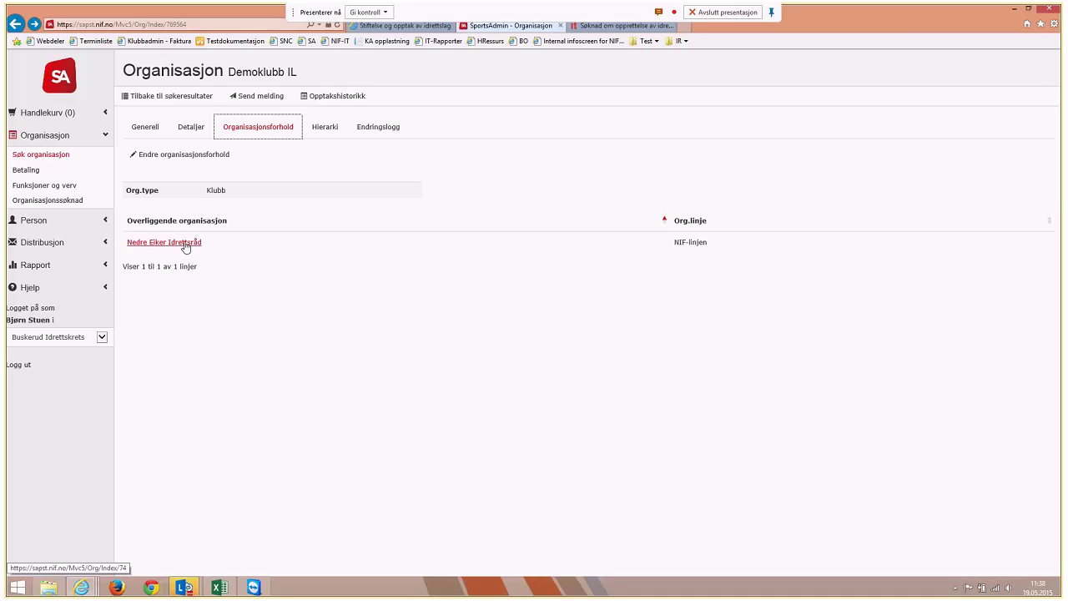
# Open Nedre Eiker Idrettsråd and review its Detaljer, Organisasjonsforhold, Hierarki and Endringslogg tabs
pyautogui.click(185, 245)
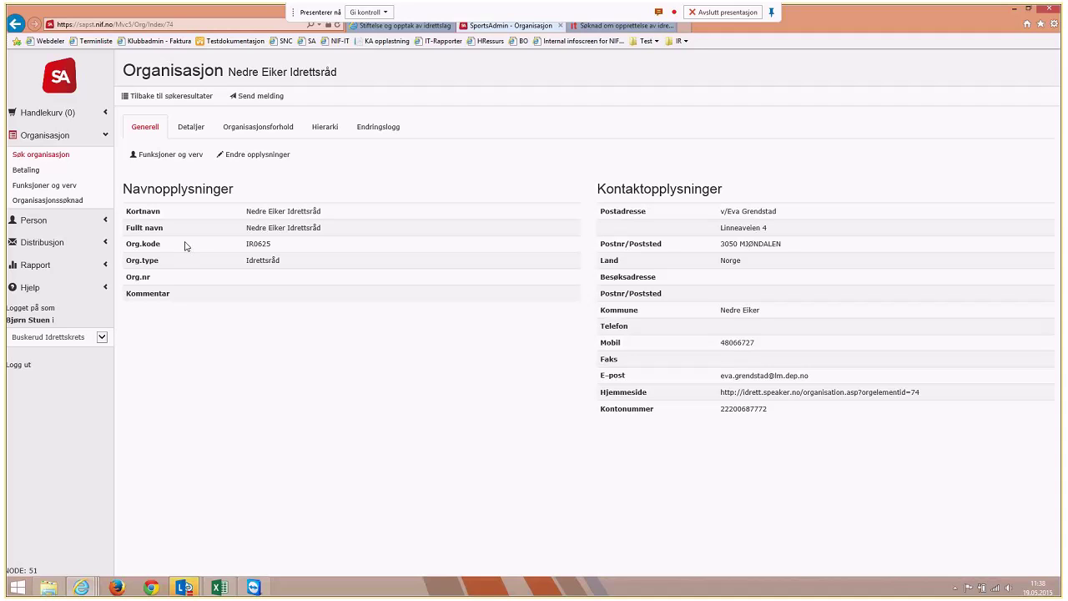
pyautogui.click(194, 130)
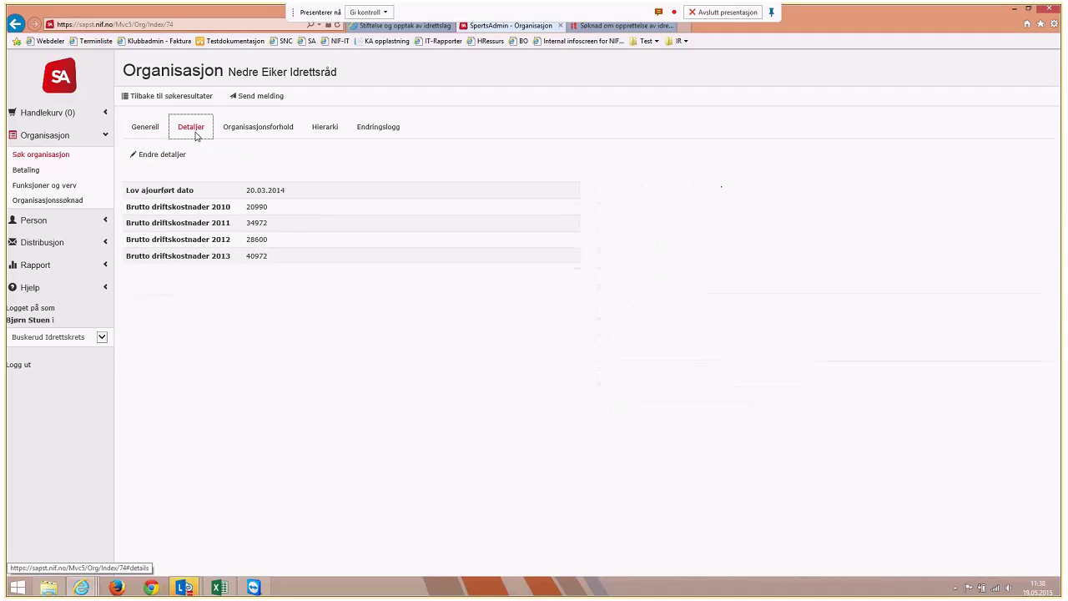
pyautogui.click(259, 135)
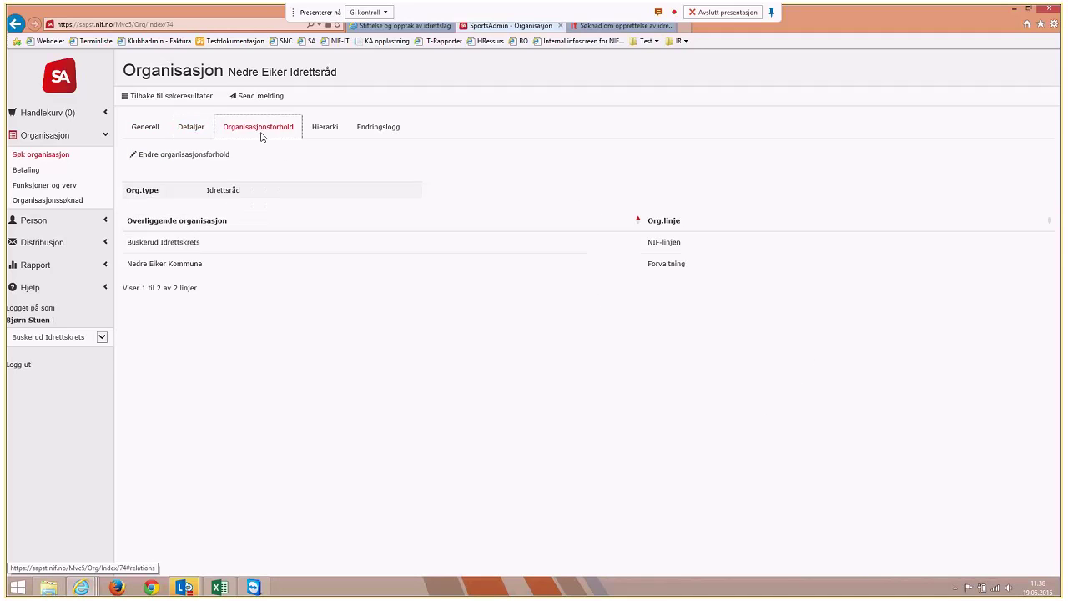
pyautogui.click(319, 132)
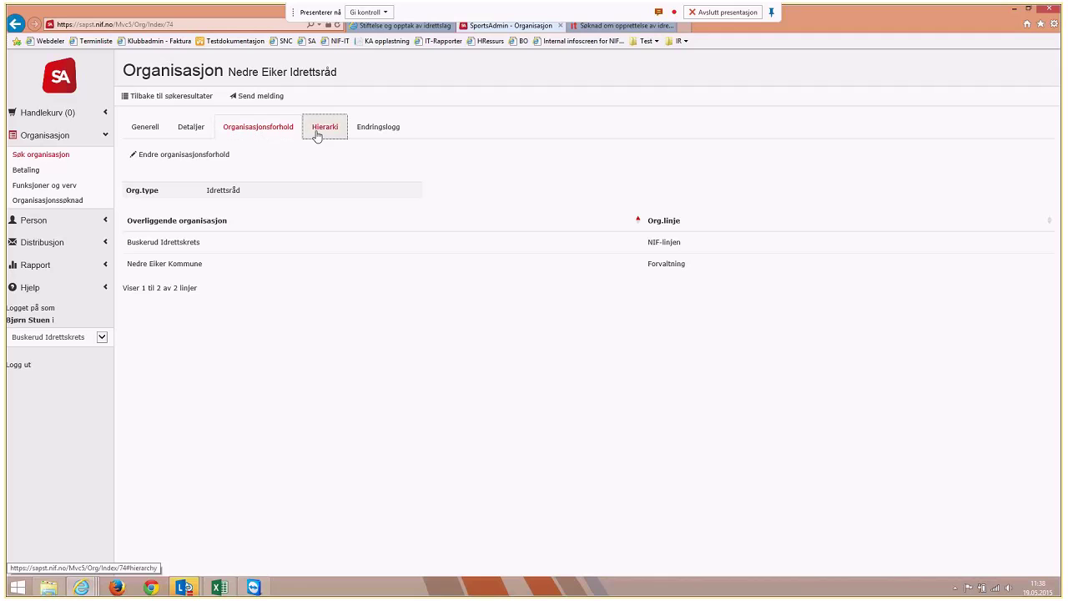
pyautogui.click(372, 132)
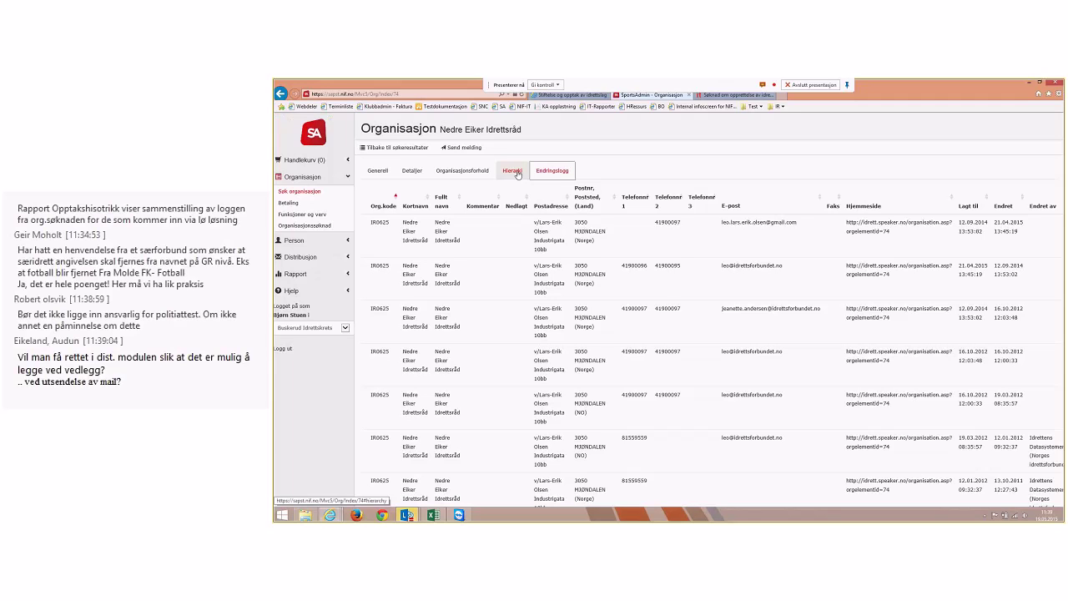
pyautogui.click(375, 171)
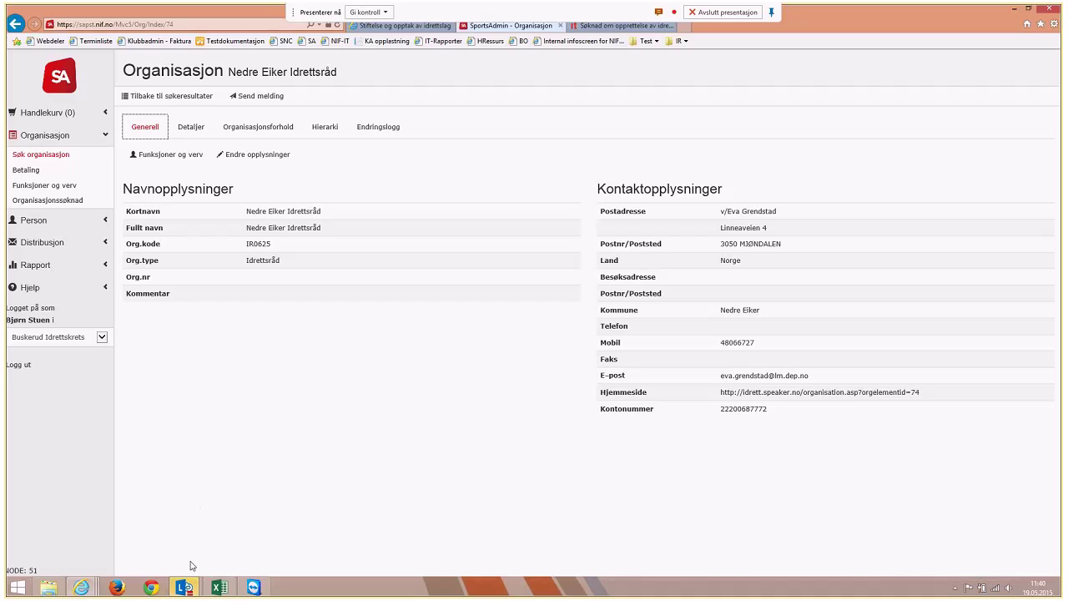
# Bring the Lync webinar window to the front from the taskbar
pyautogui.moveTo(185, 582)
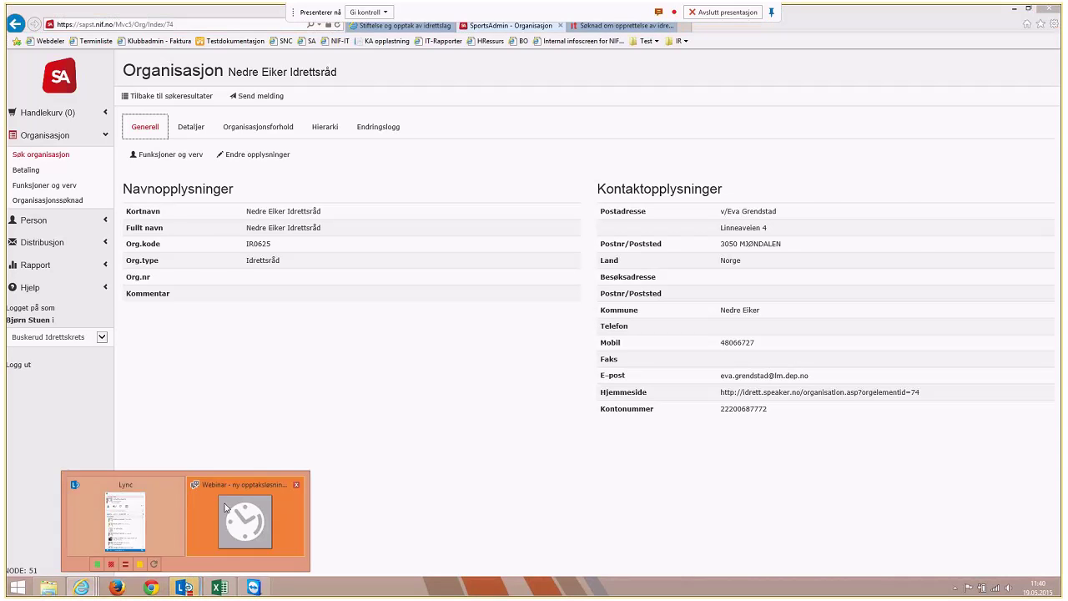
pyautogui.click(224, 507)
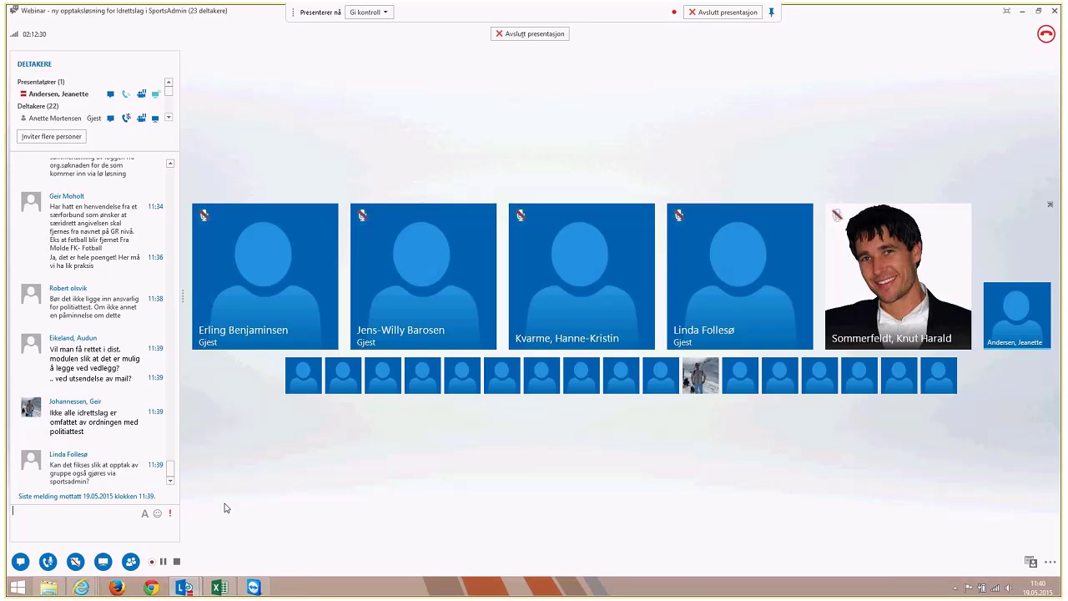